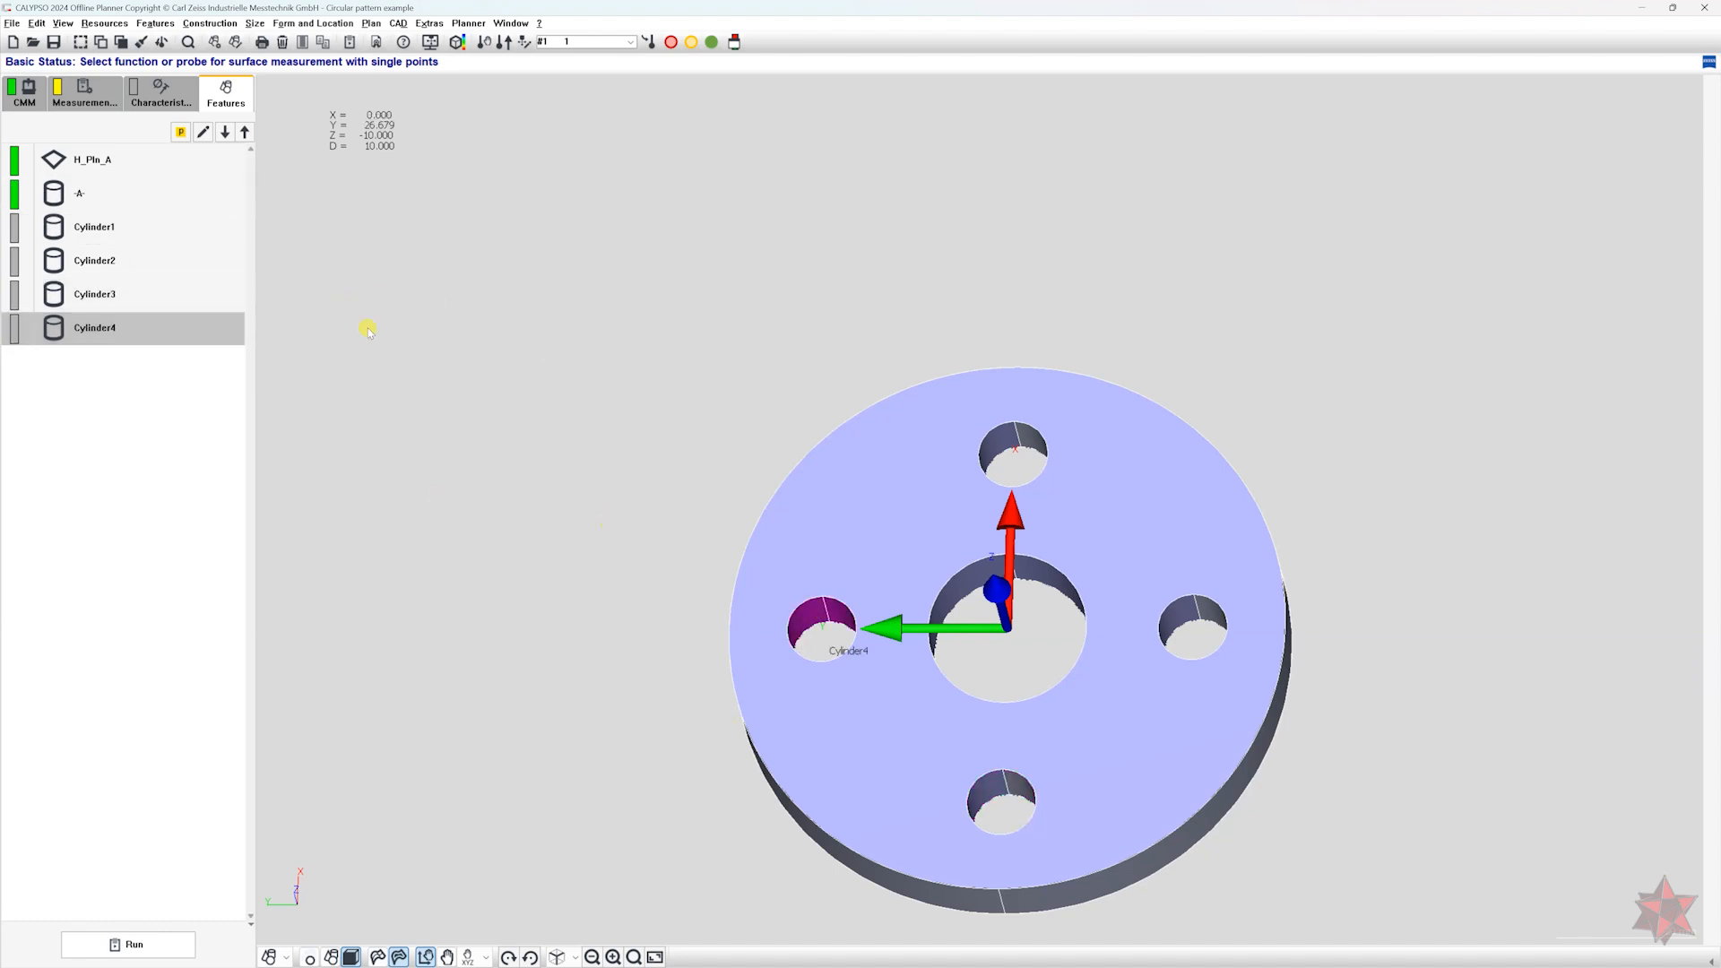
# Delete the features Cylinder2, Cylinder3 and Cylinder4, keeping only Cylinder1 of the four bolt holes.
pyautogui.click(127, 259)
pyautogui.keyDown('shift'); pyautogui.click(139, 320); pyautogui.keyUp('shift')
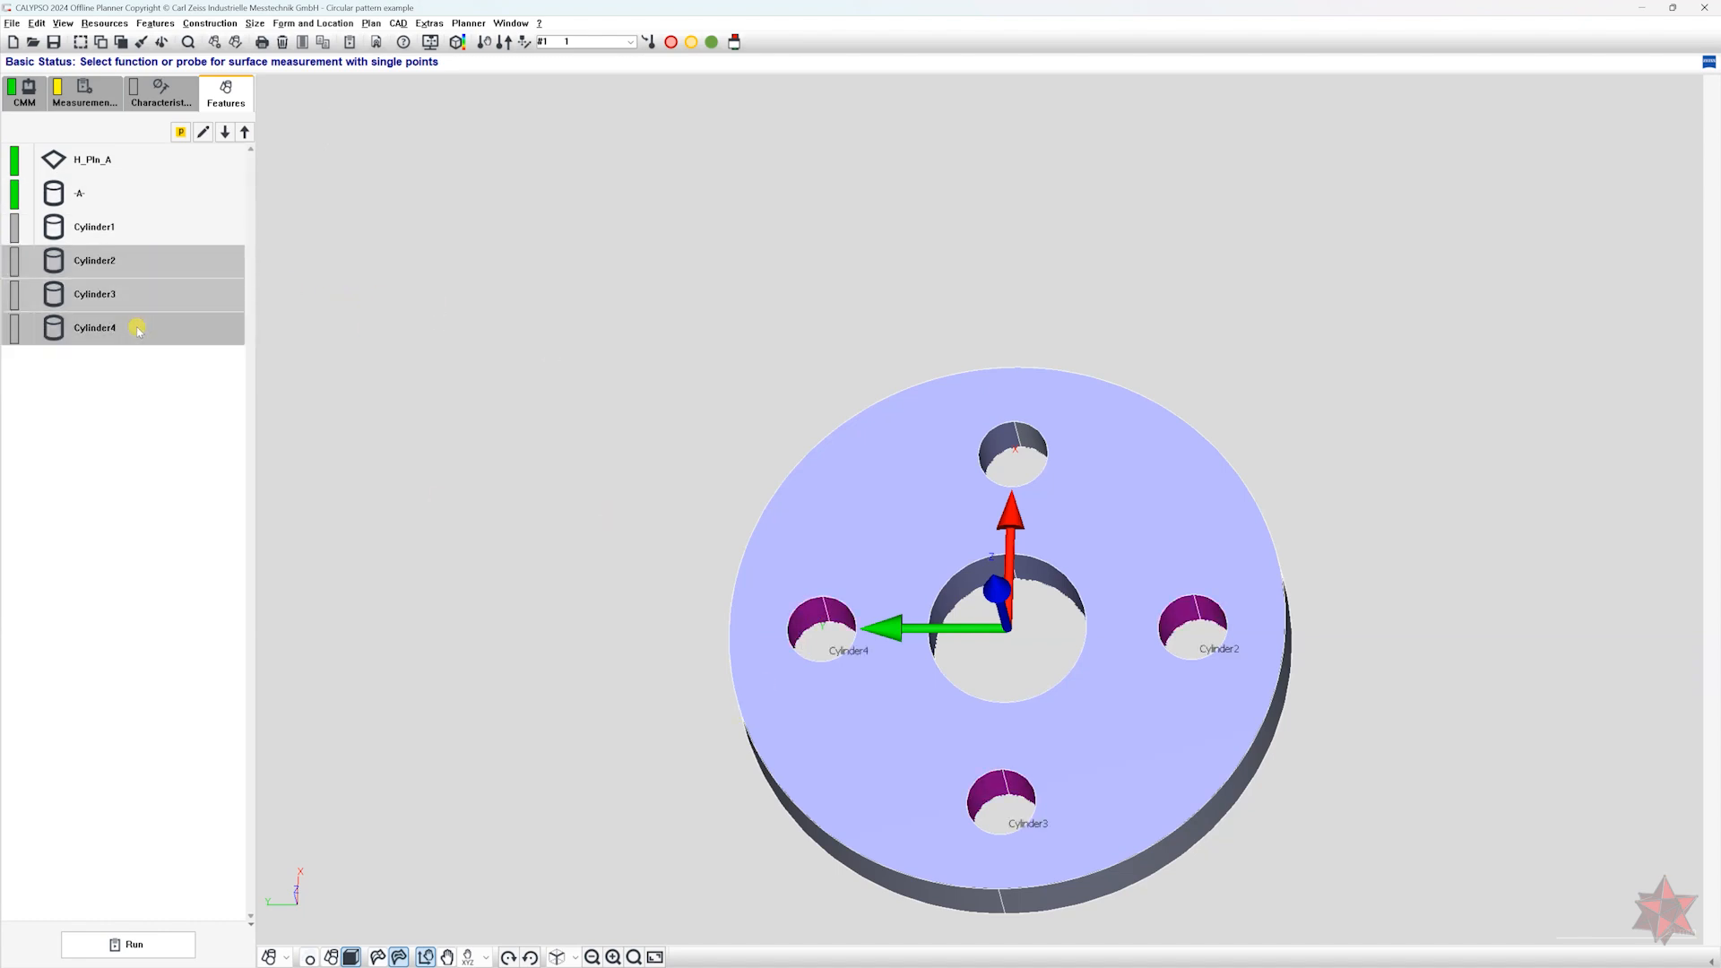
pyautogui.press('Delete')
pyautogui.press('Return')
# Apply the existing polar pattern offset, with 90° angular pitch and real number 4, to Cylinder1's nominal definition.
pyautogui.doubleClick(107, 226)
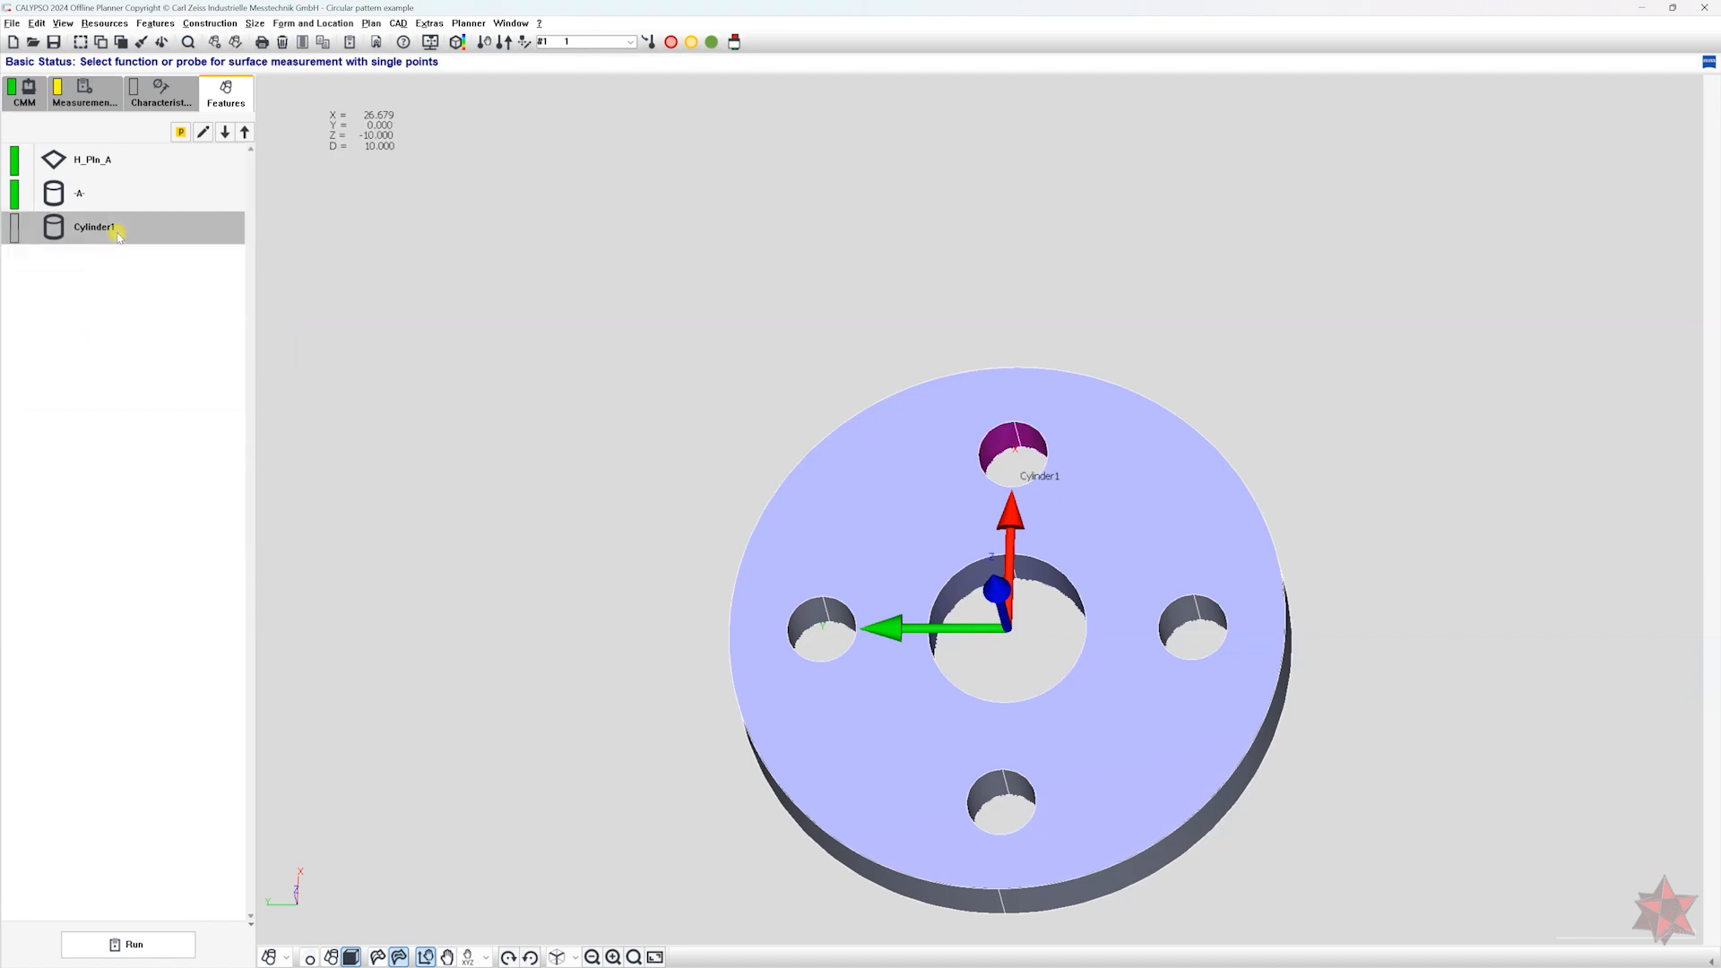
pyautogui.moveTo(167, 148); pyautogui.dragTo(568, 186)
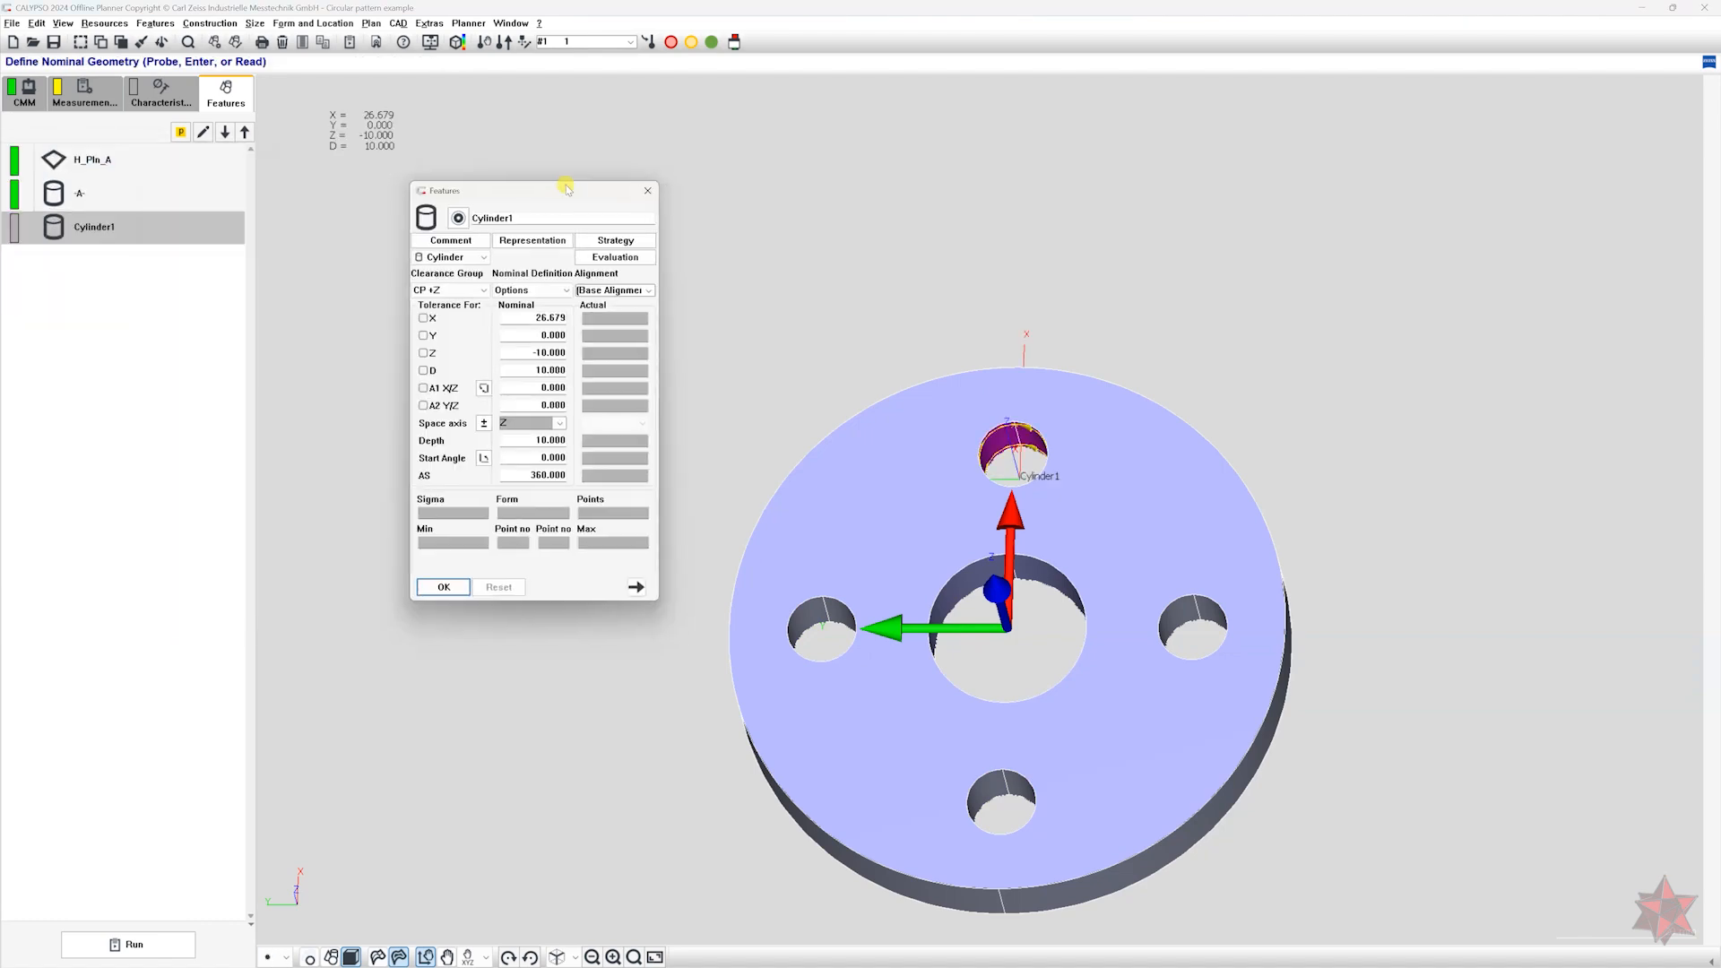
pyautogui.click(538, 290)
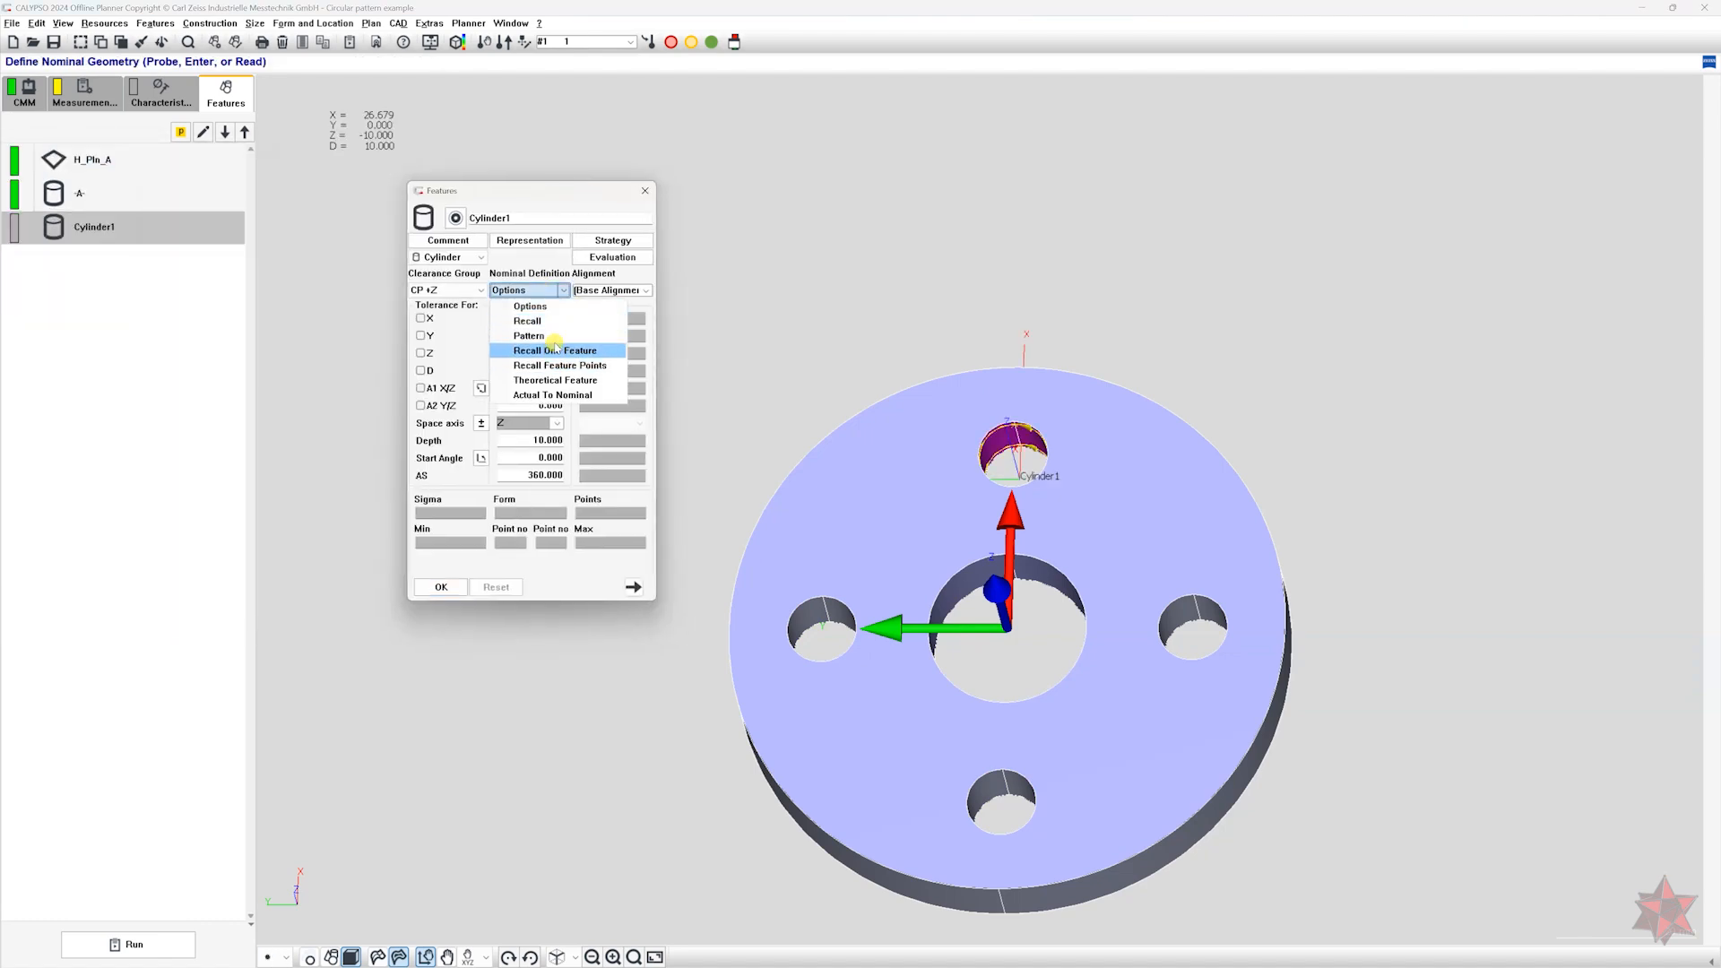
pyautogui.click(531, 335)
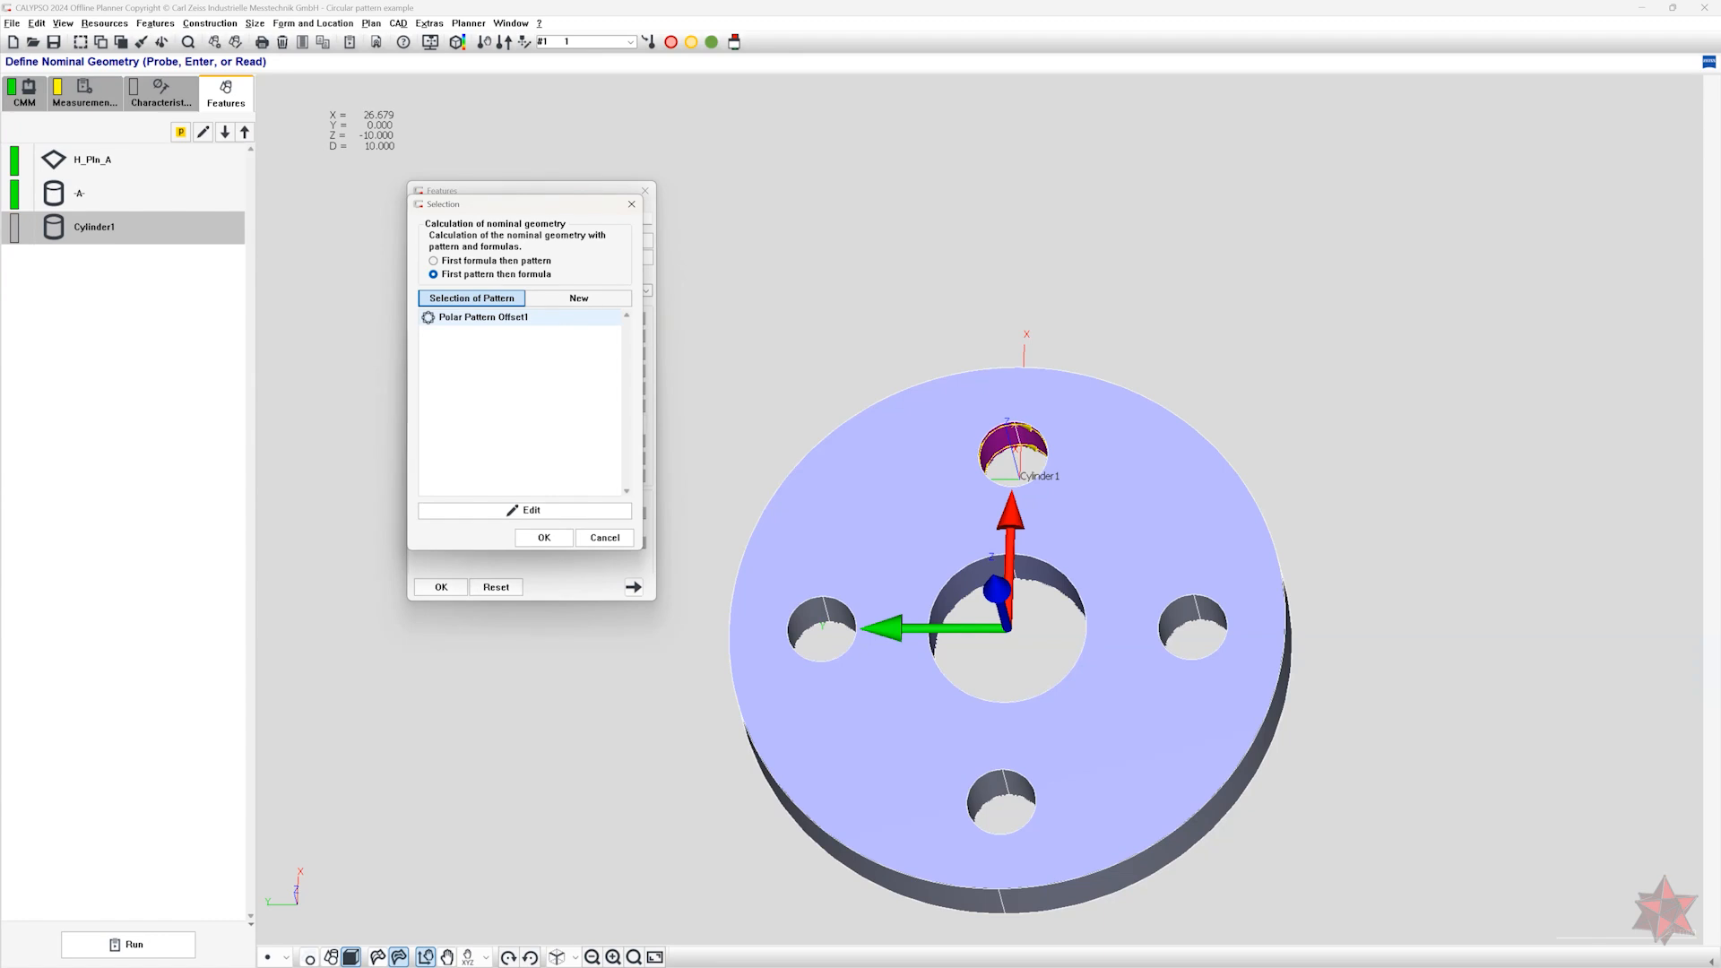
pyautogui.doubleClick(466, 318)
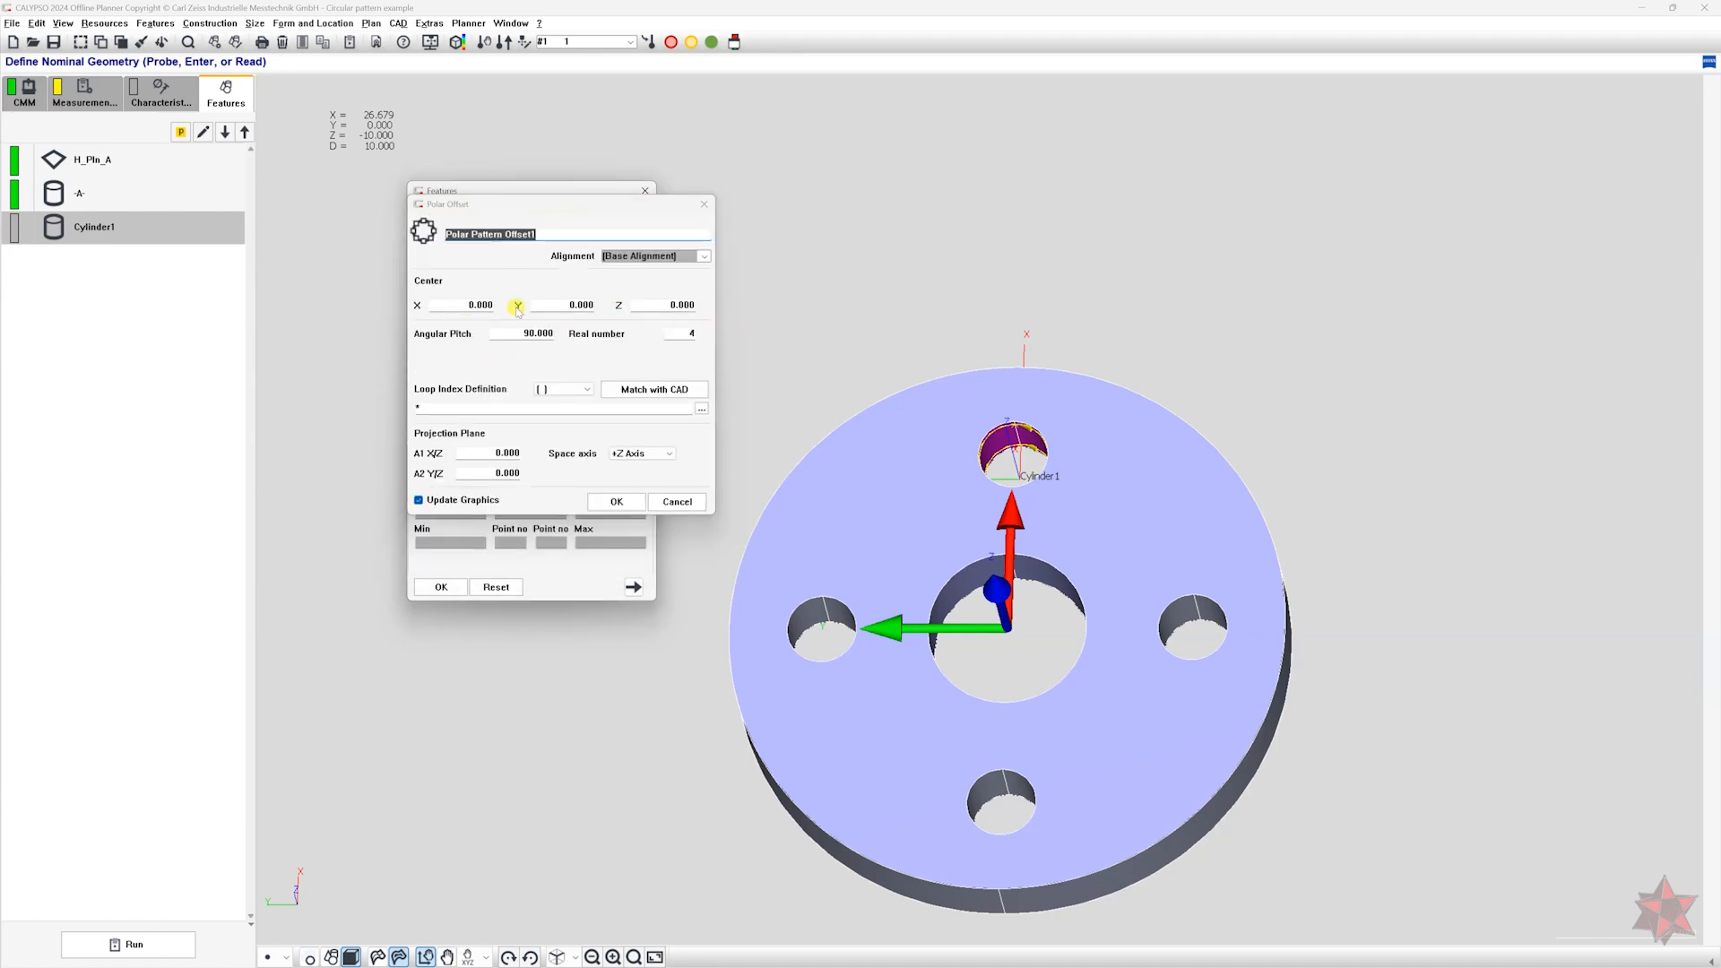
pyautogui.doubleClick(539, 331)
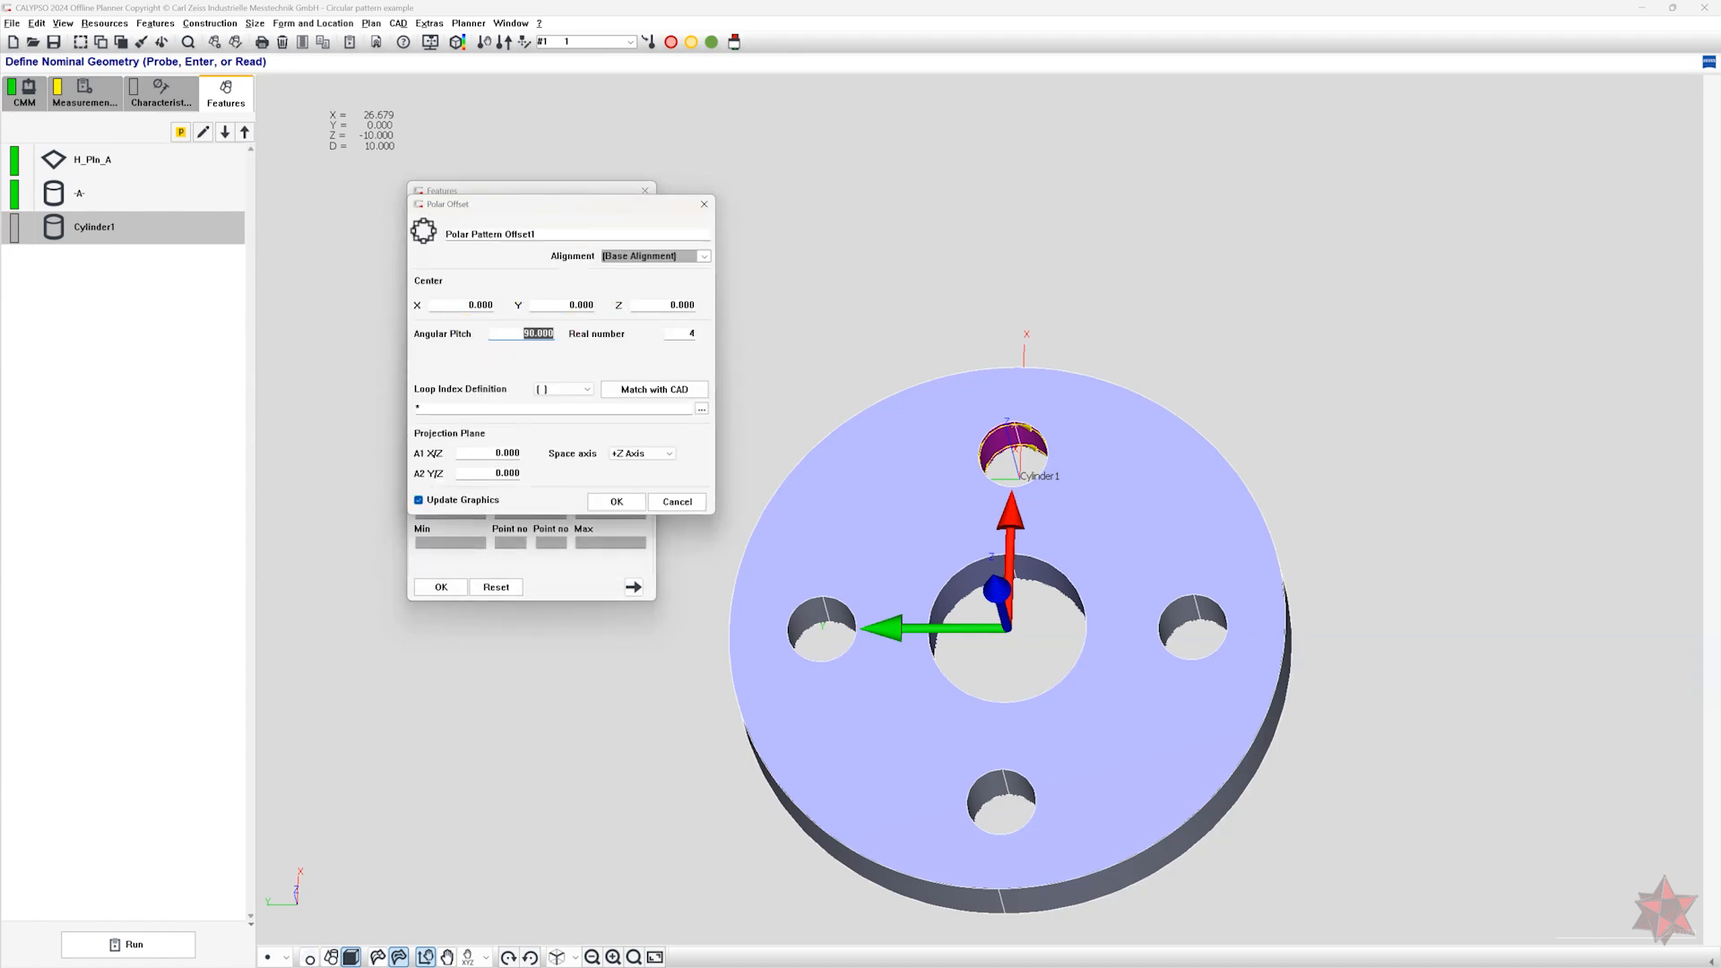
pyautogui.press('Tab')
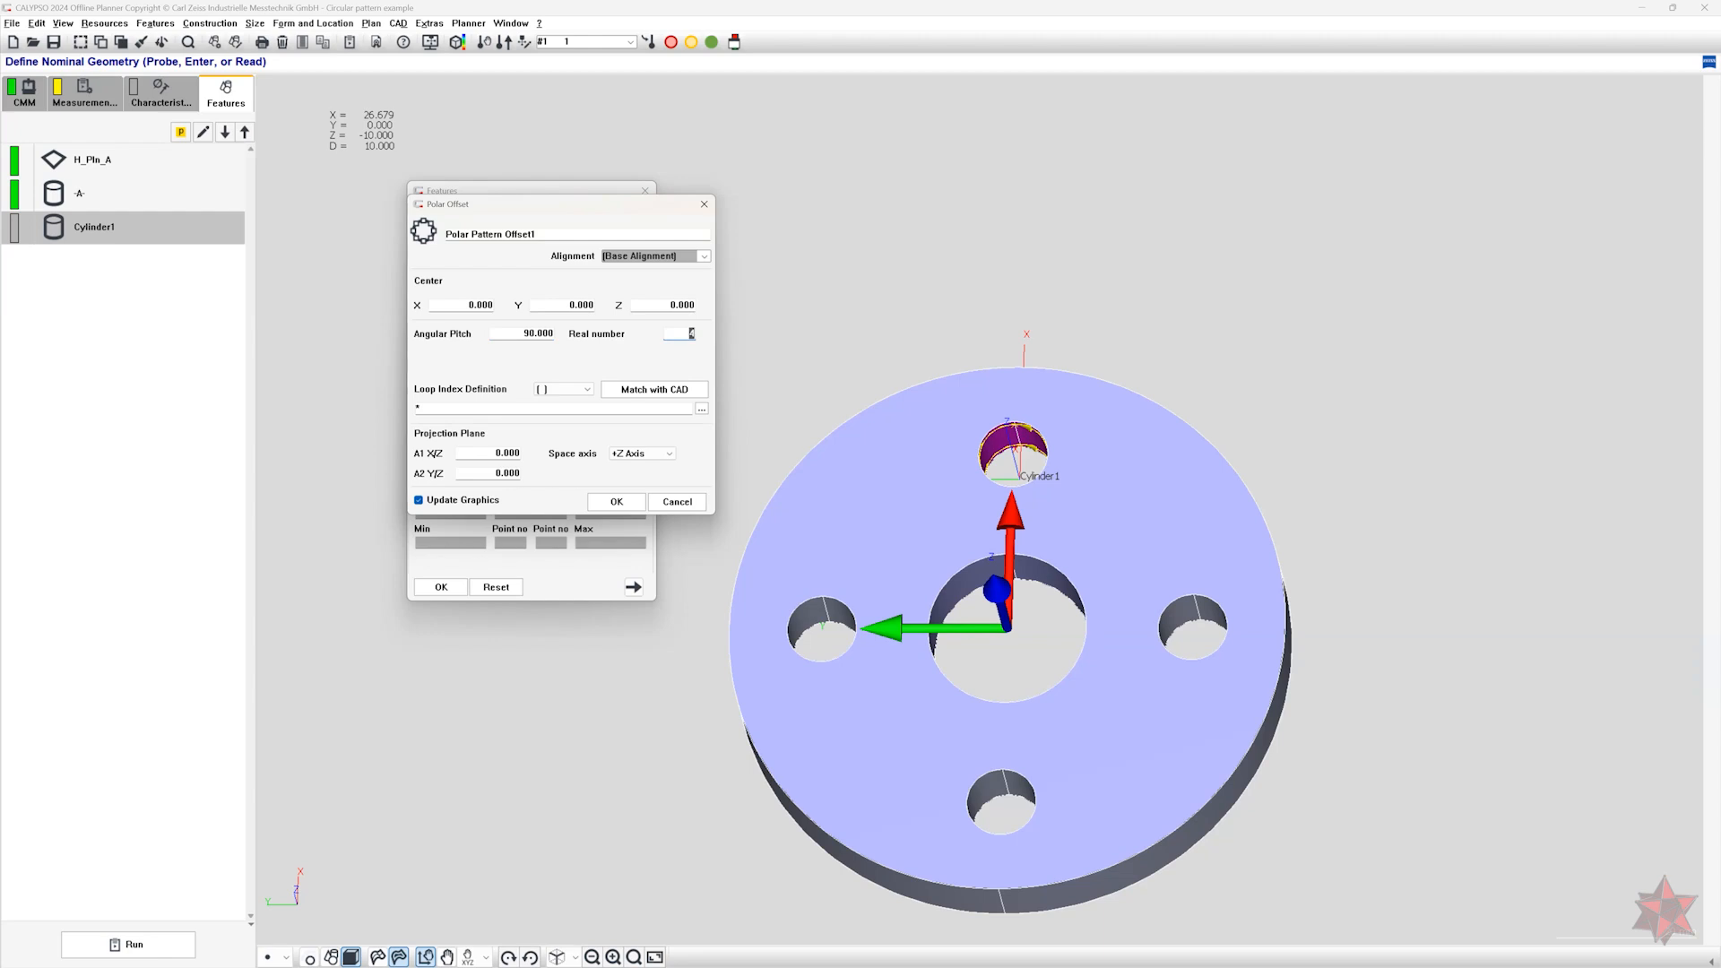
pyautogui.click(616, 502)
pyautogui.moveTo(886, 510); pyautogui.dragTo(974, 635)
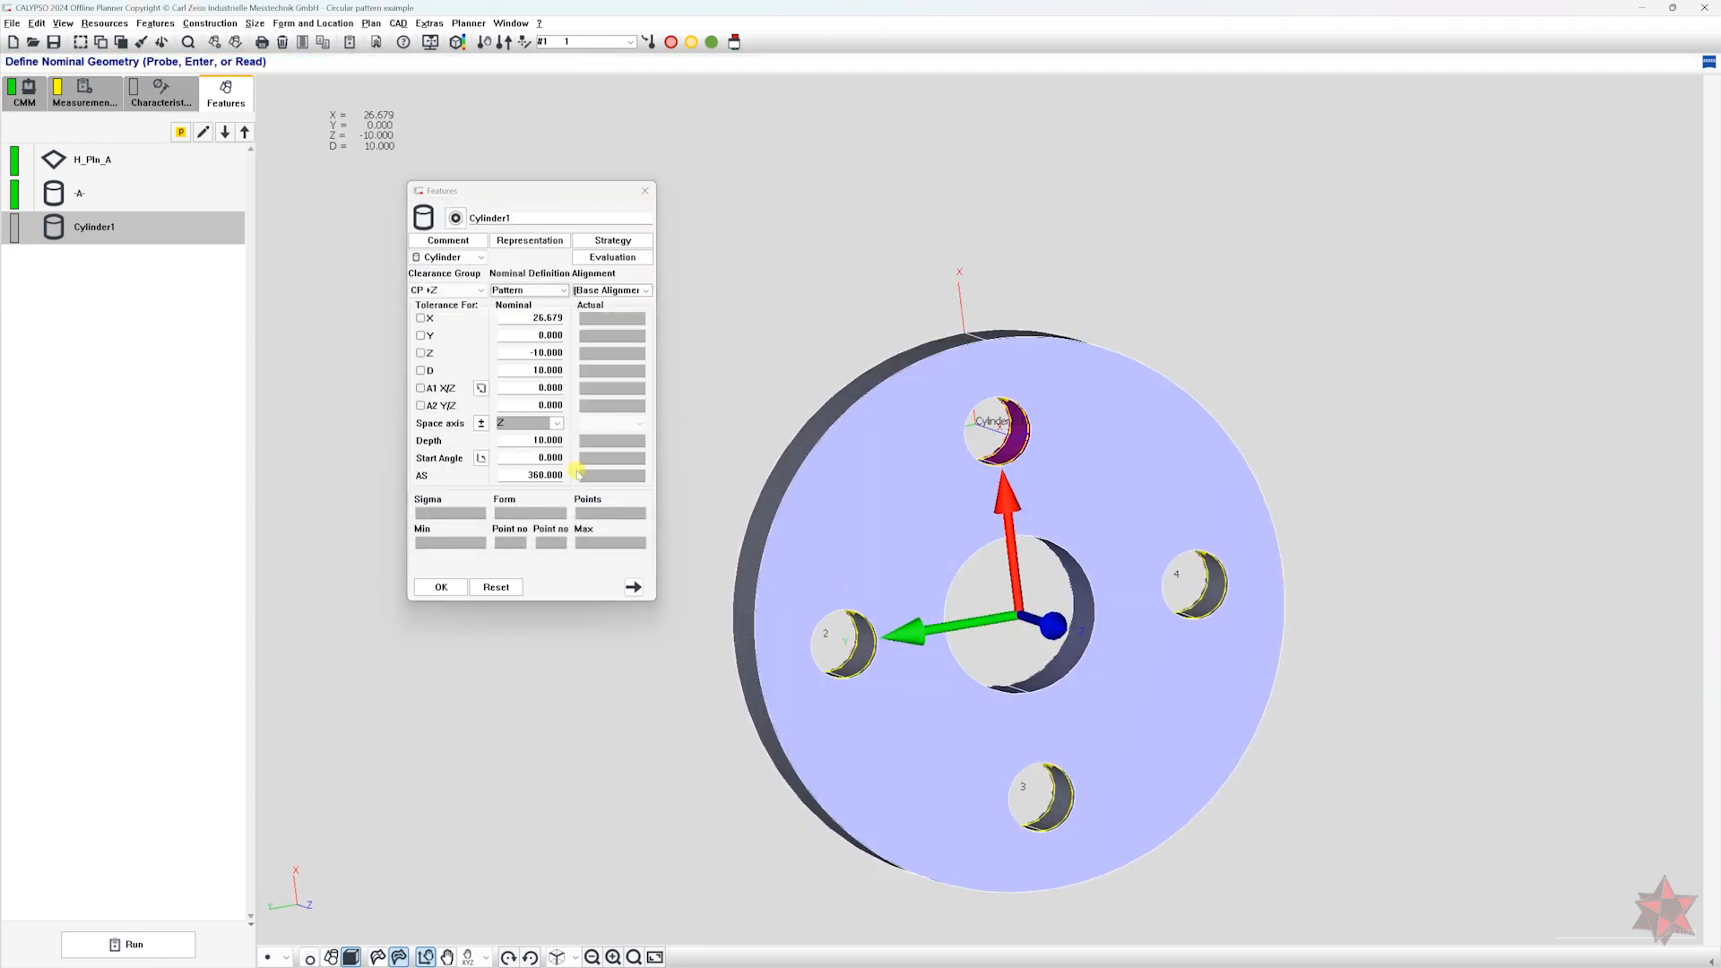
pyautogui.click(439, 586)
# Add a position characteristic and name it "Pos-no datums".
pyautogui.click(313, 23)
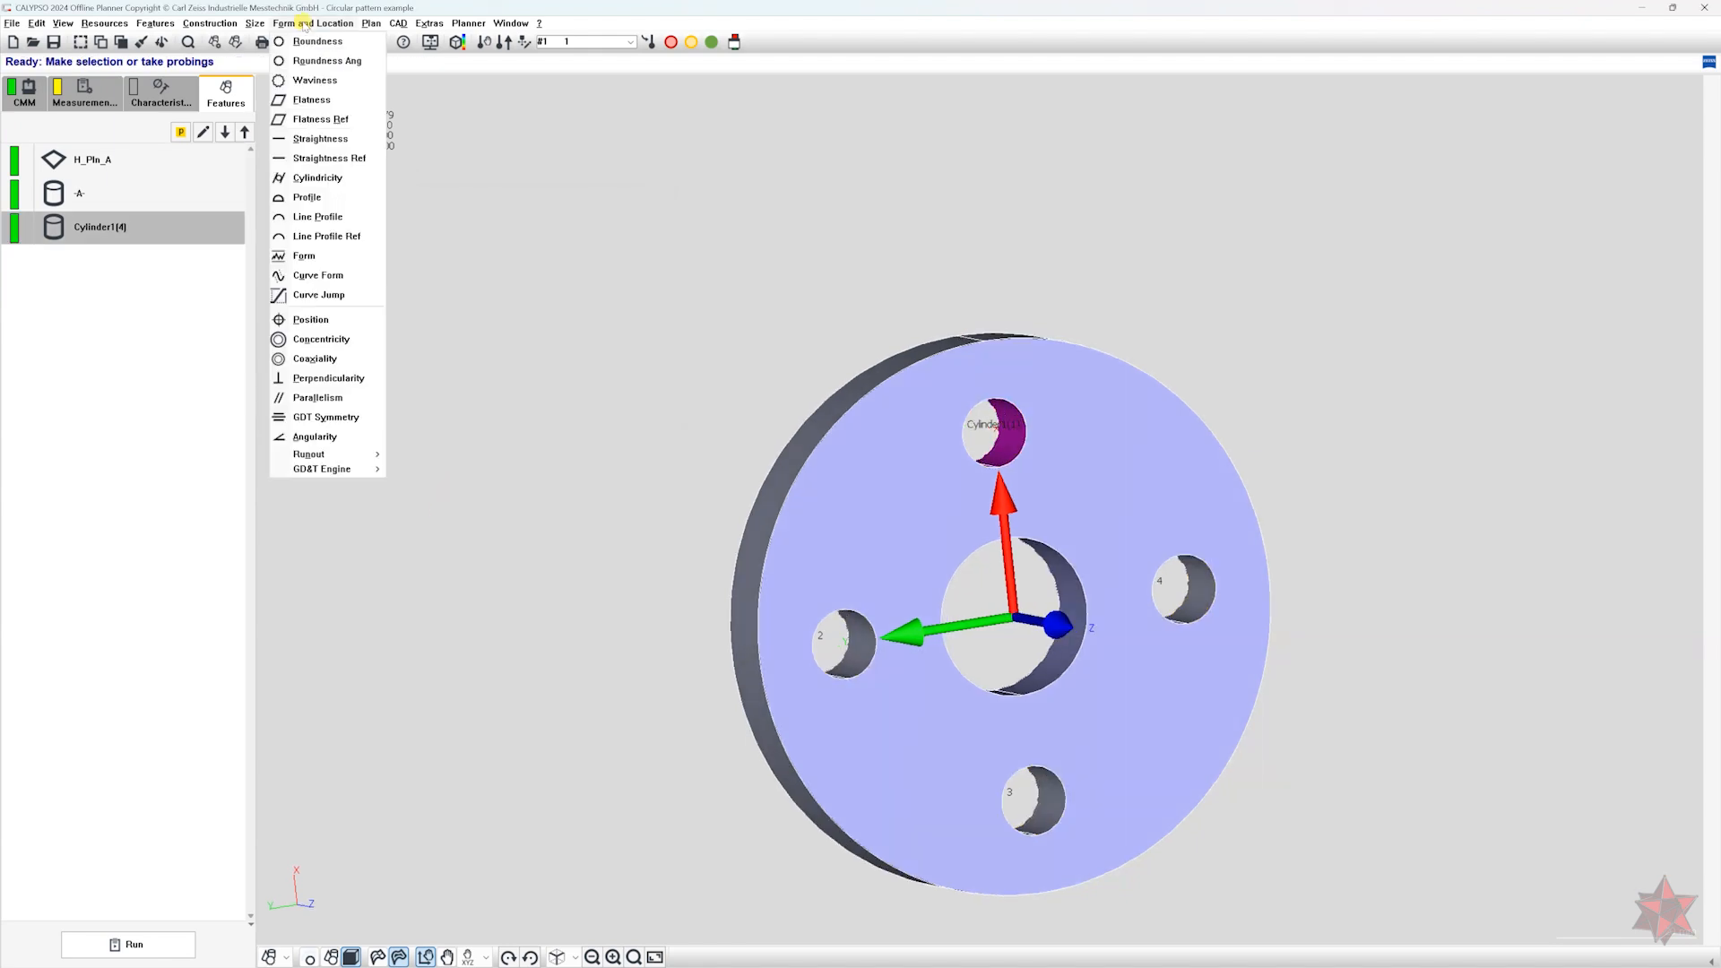
pyautogui.click(337, 320)
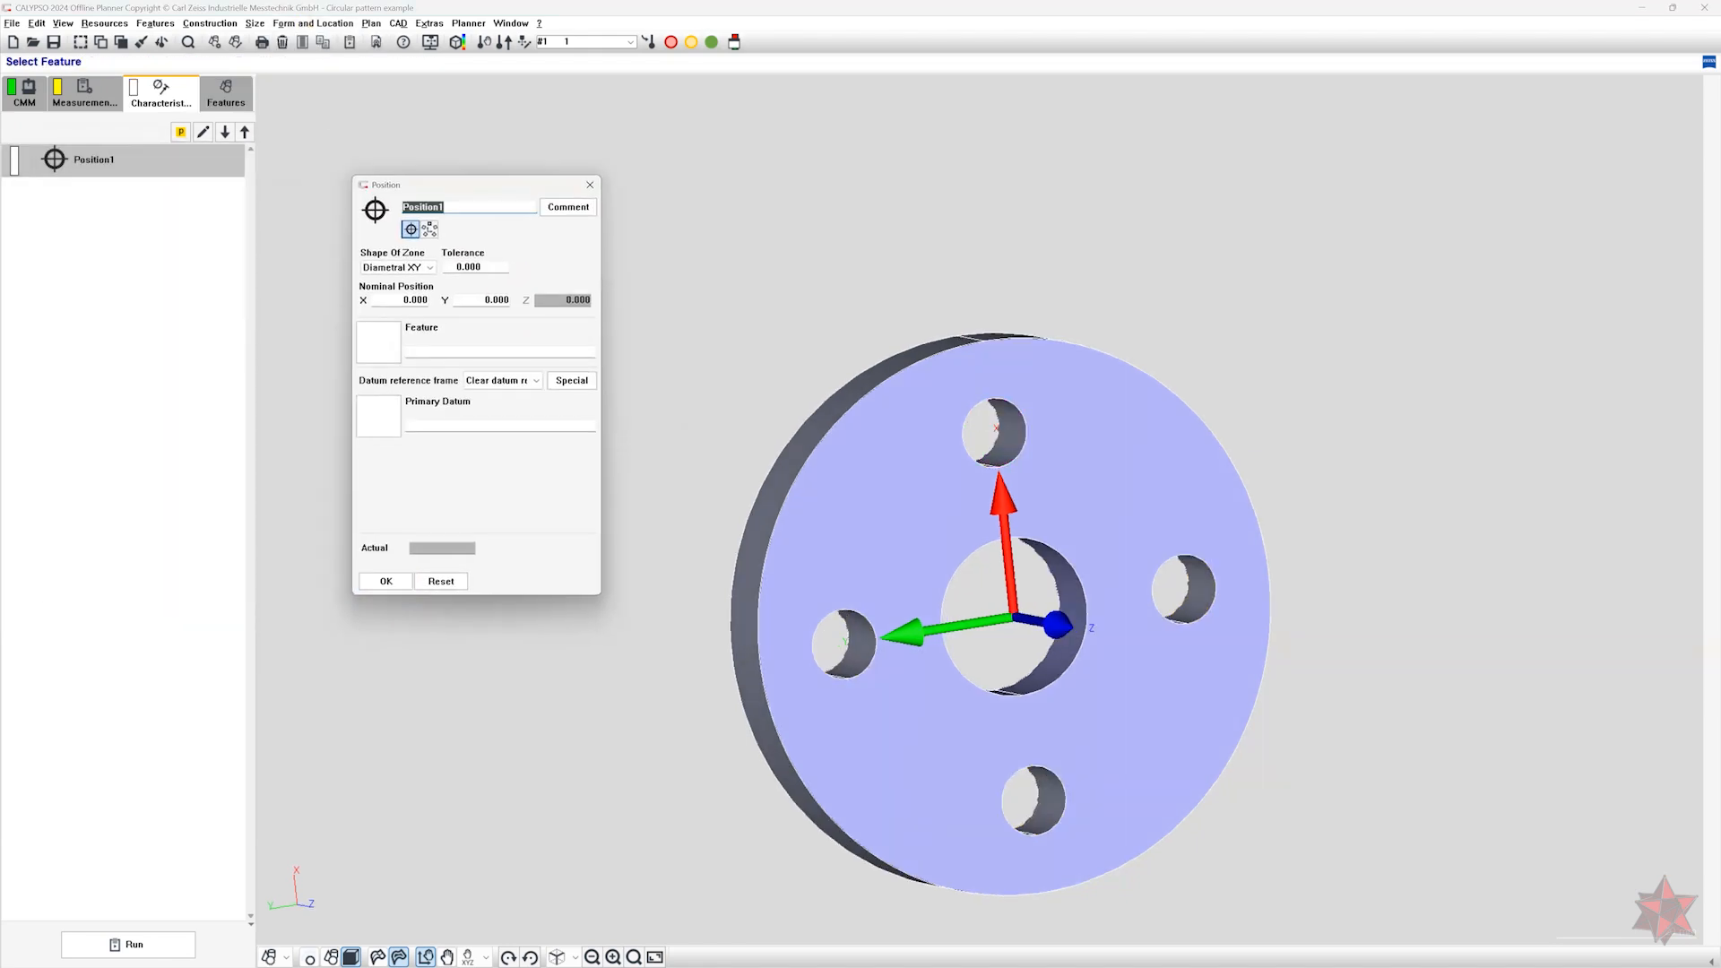
pyautogui.write('Pos-no datums')
pyautogui.click(382, 345)
pyautogui.click(376, 344)
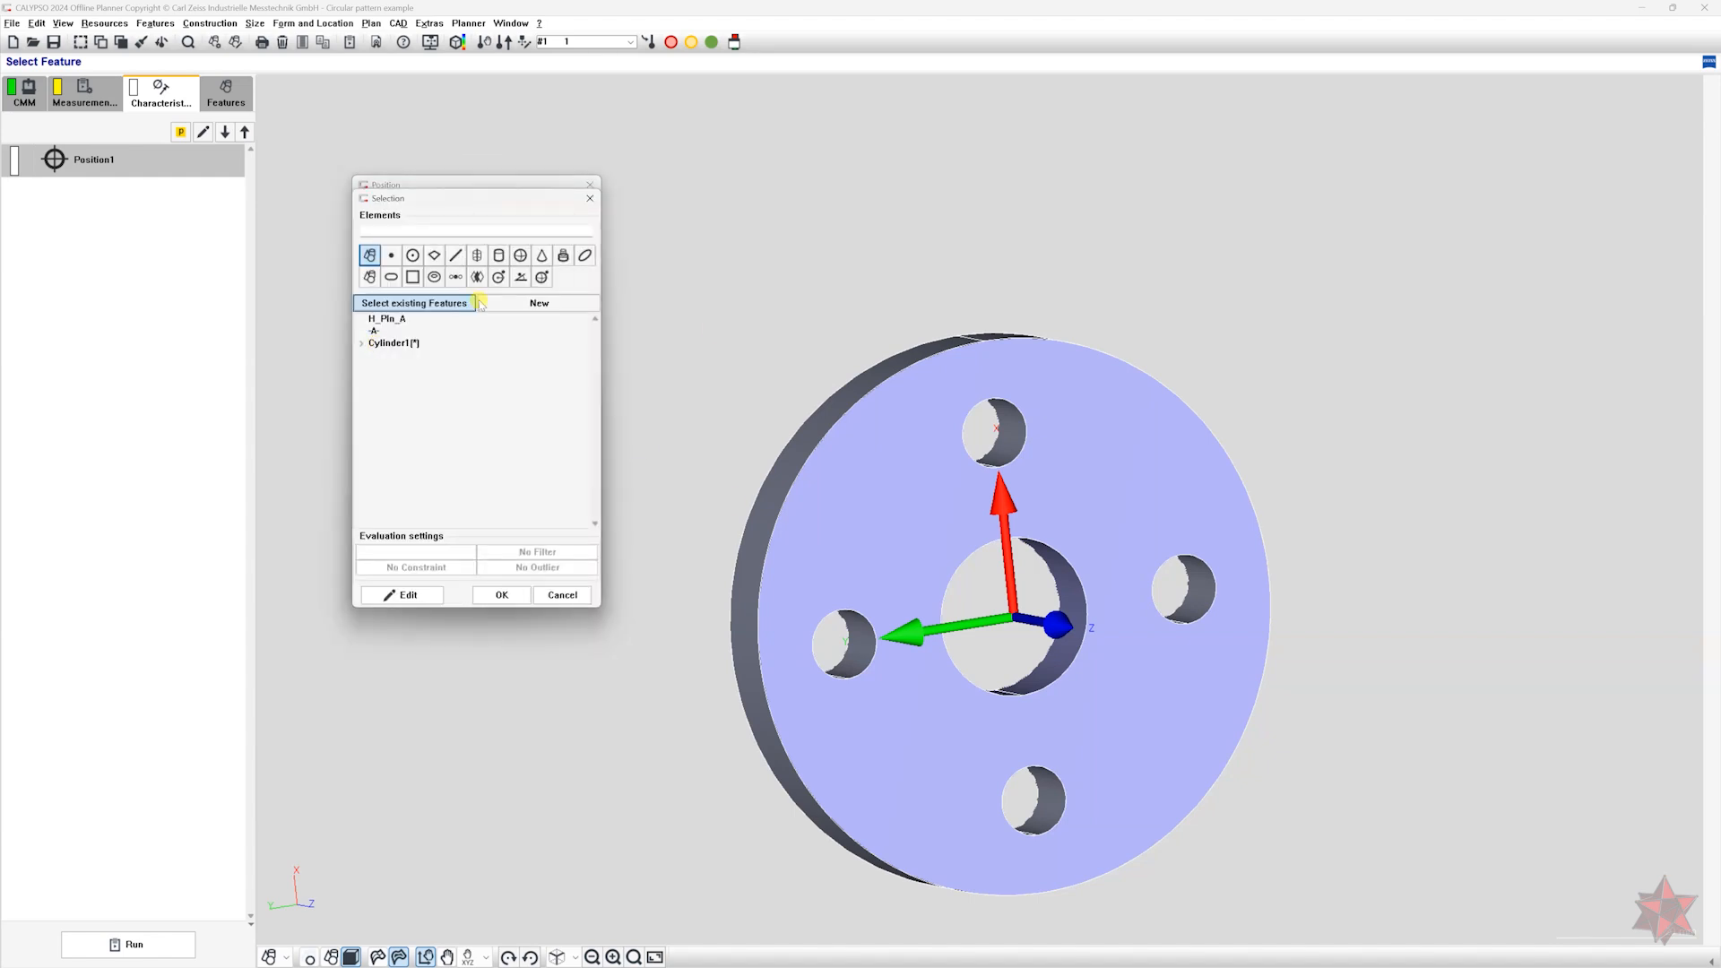
pyautogui.click(588, 194)
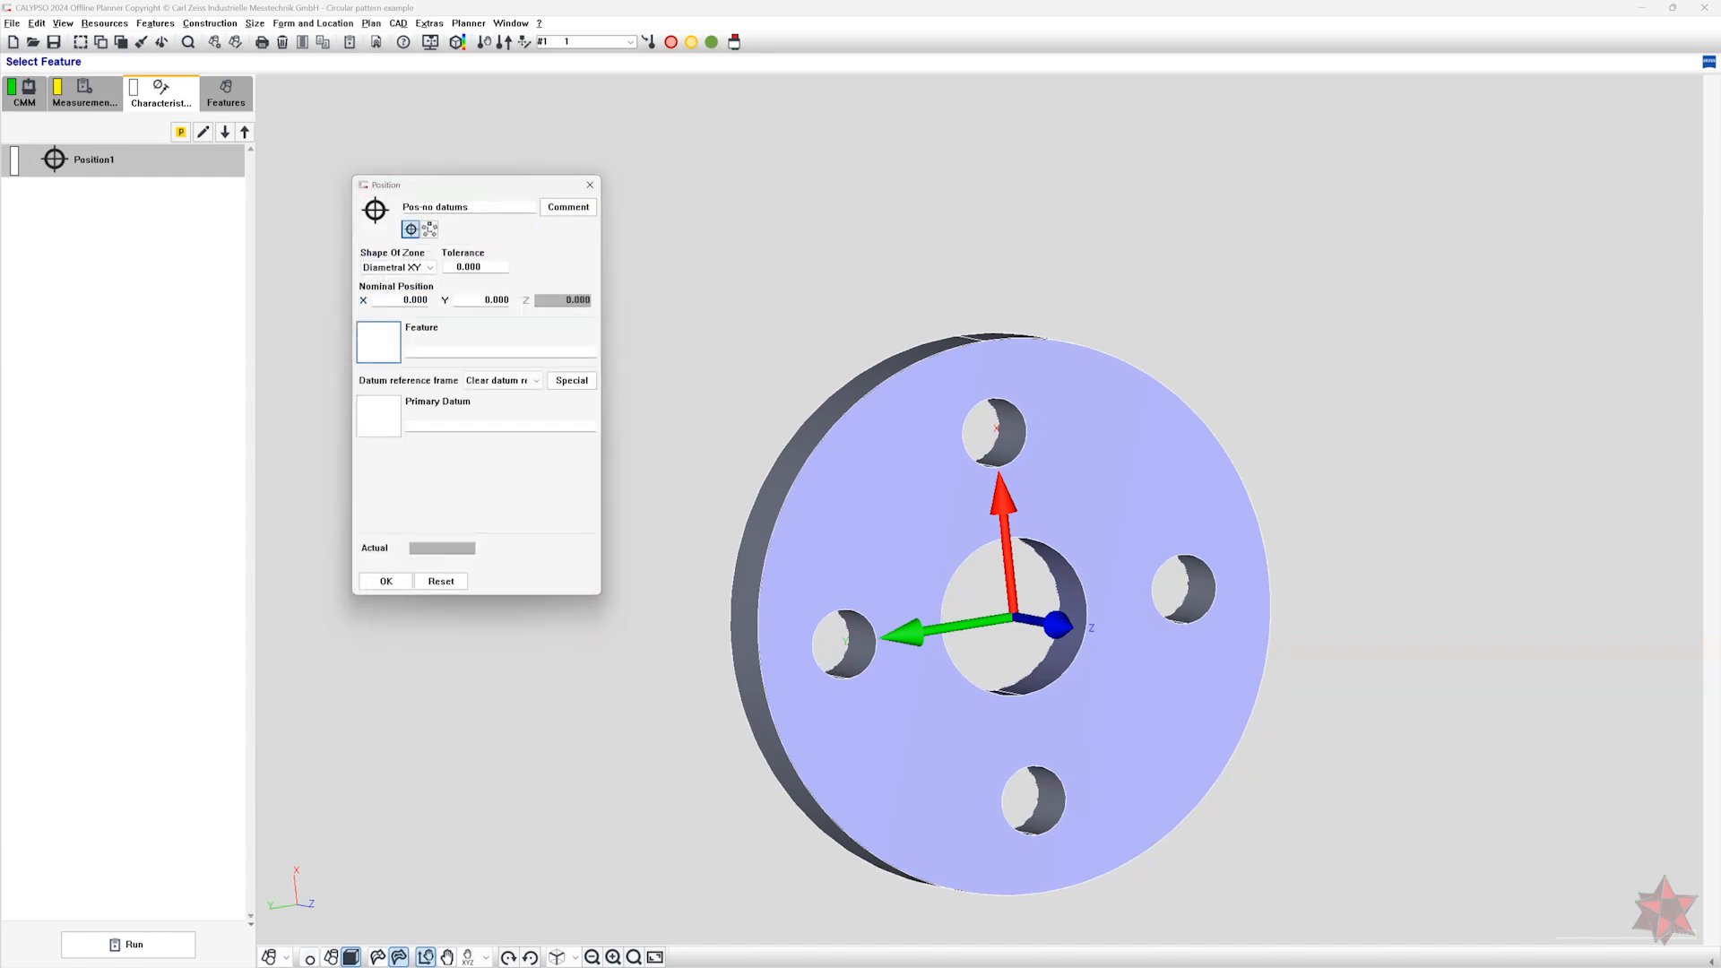
# Switch the position characteristic to bore pattern evaluation and set its tolerance to 0.1.
pyautogui.click(438, 232)
pyautogui.click(430, 268)
pyautogui.write('0.1')
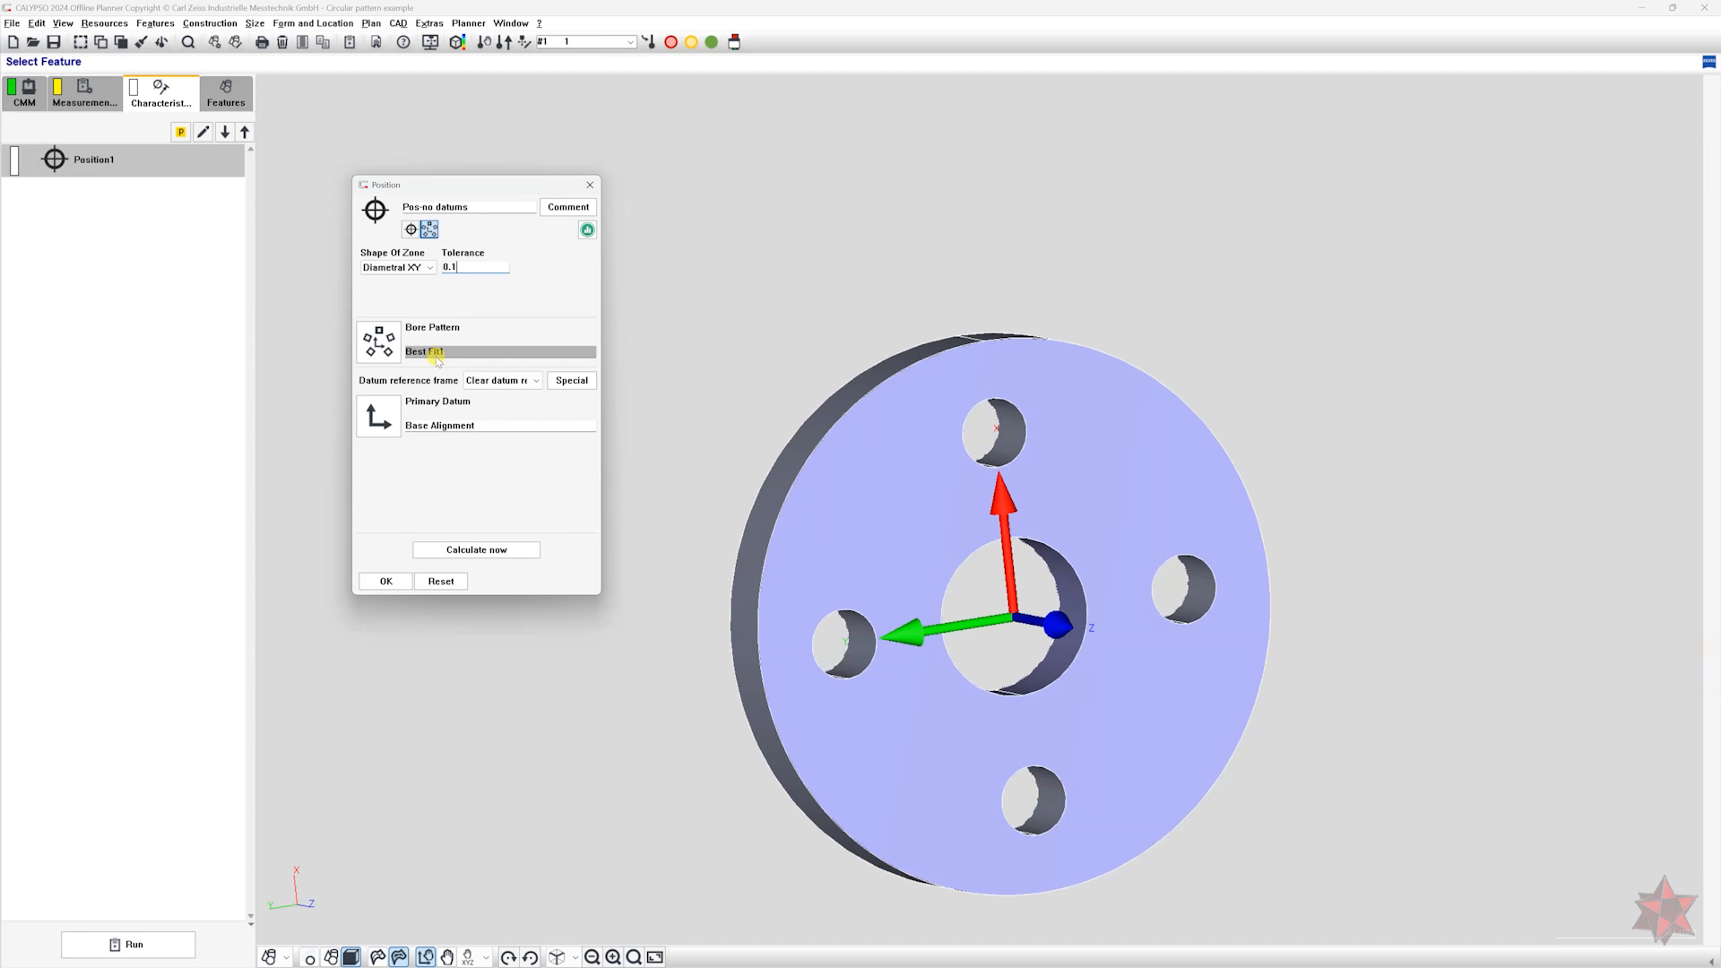
# Add all four Cylinder1 holes to the bore pattern best fit, cancelling their pattern so they are listed individually.
pyautogui.click(387, 354)
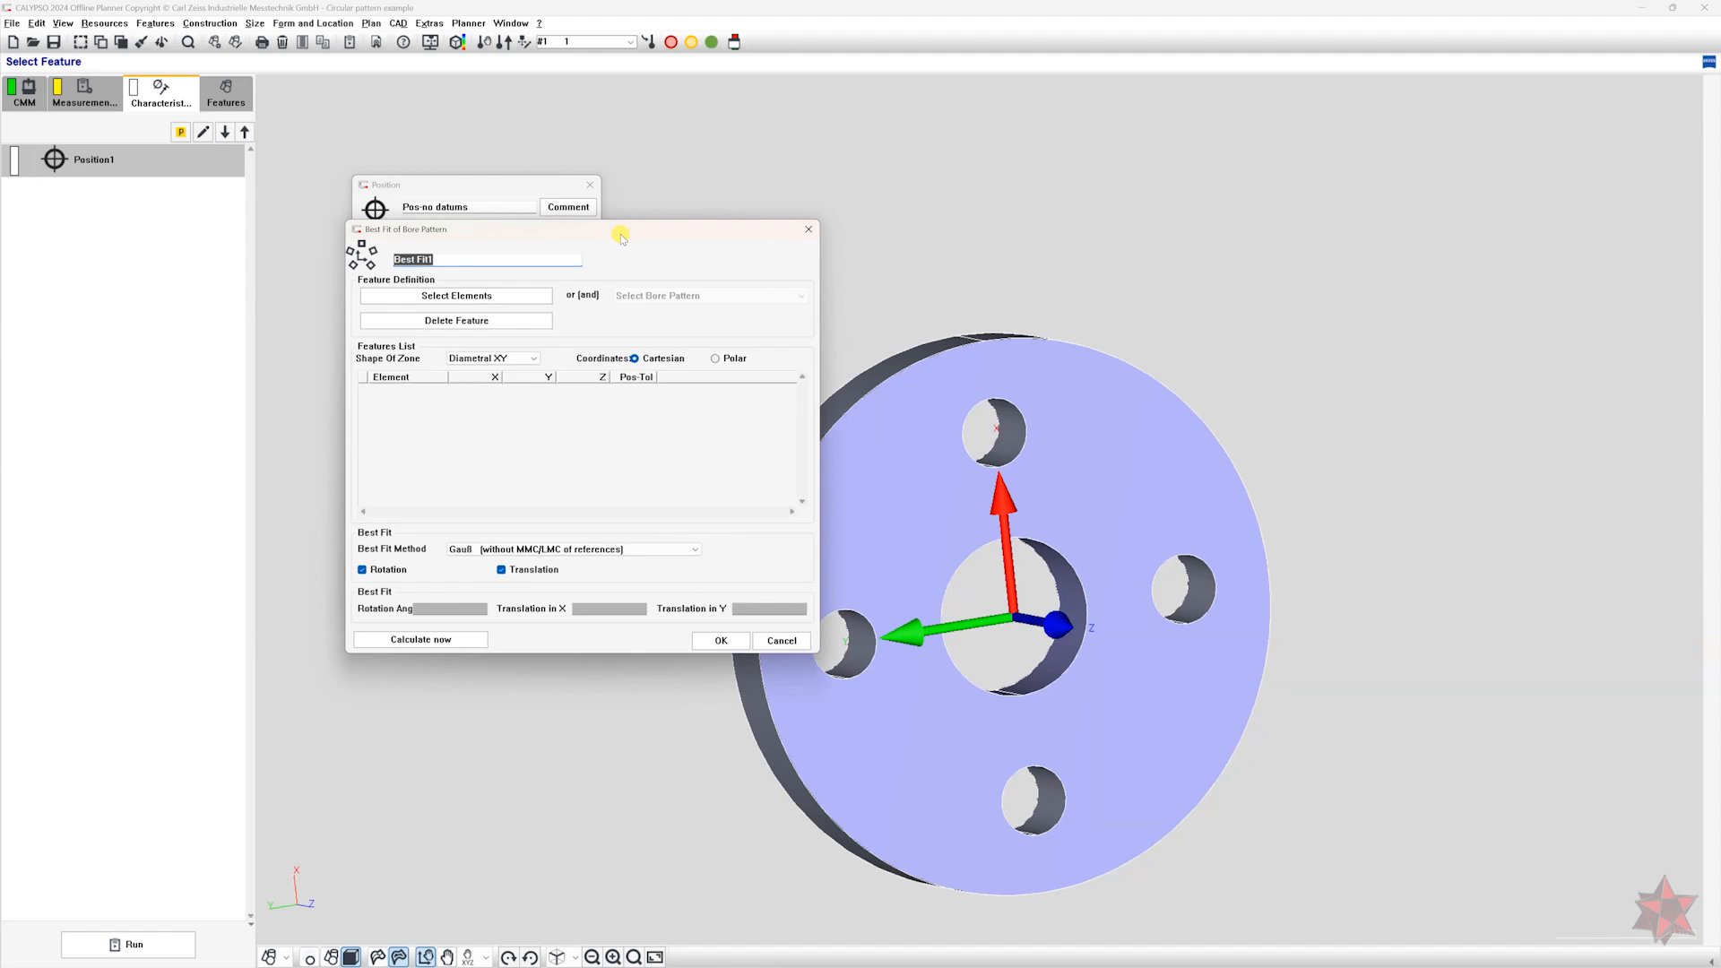
pyautogui.click(473, 301)
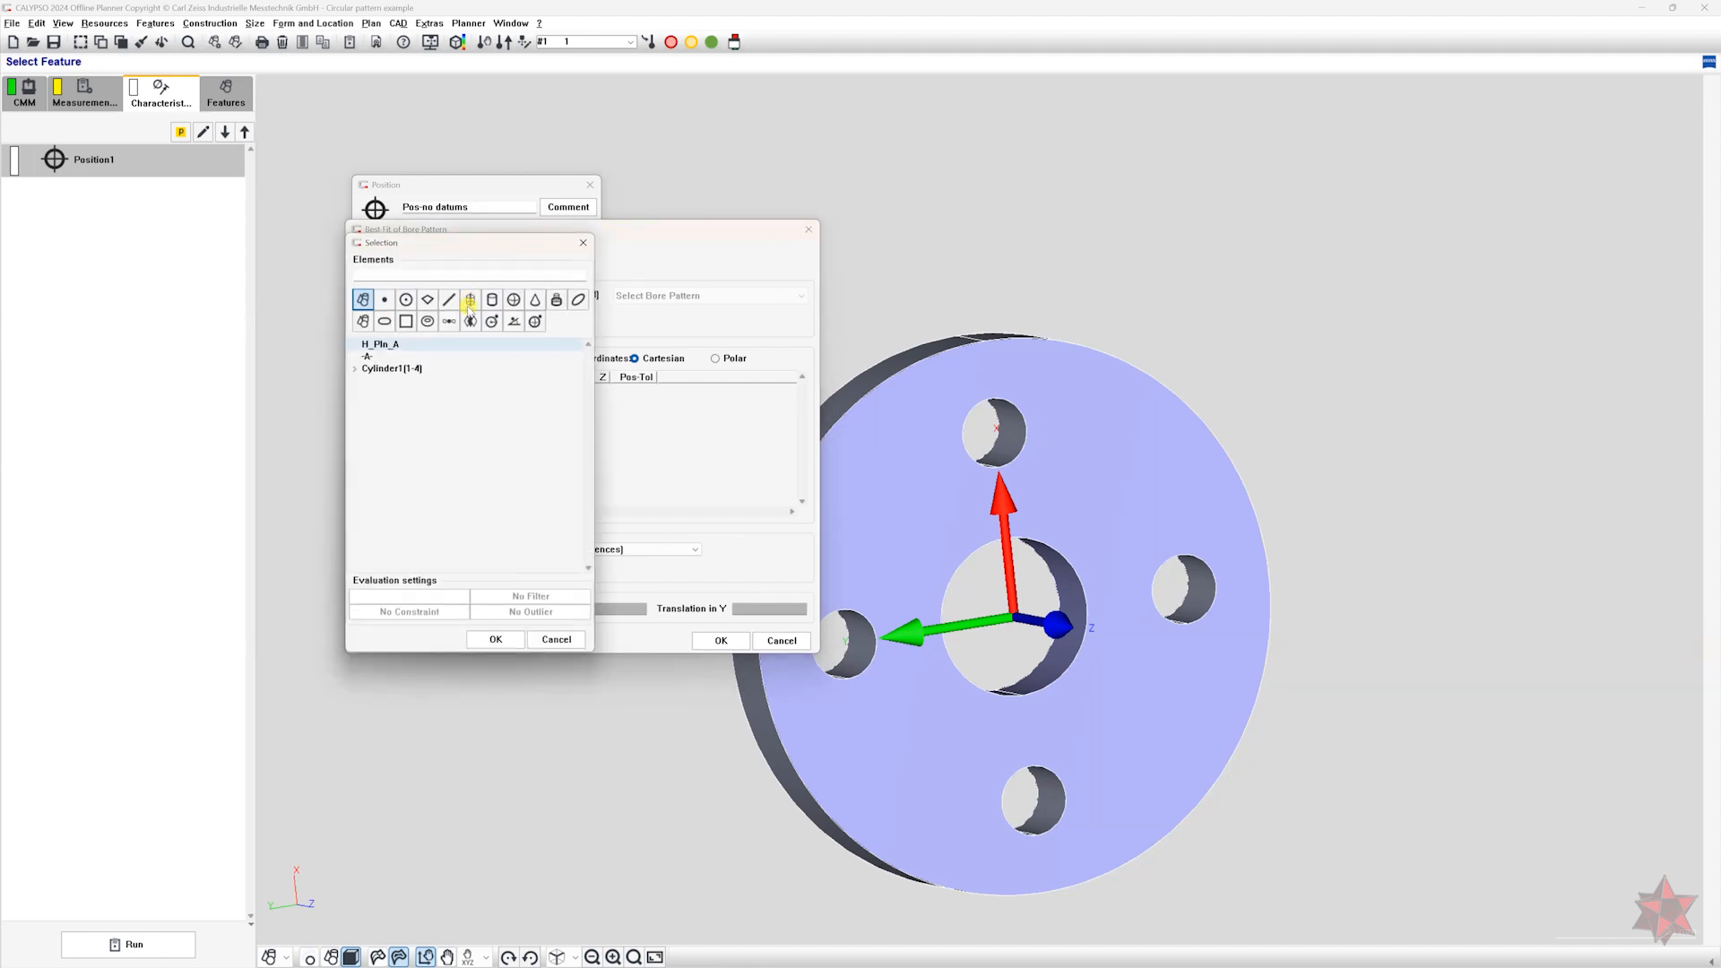
pyautogui.doubleClick(423, 370)
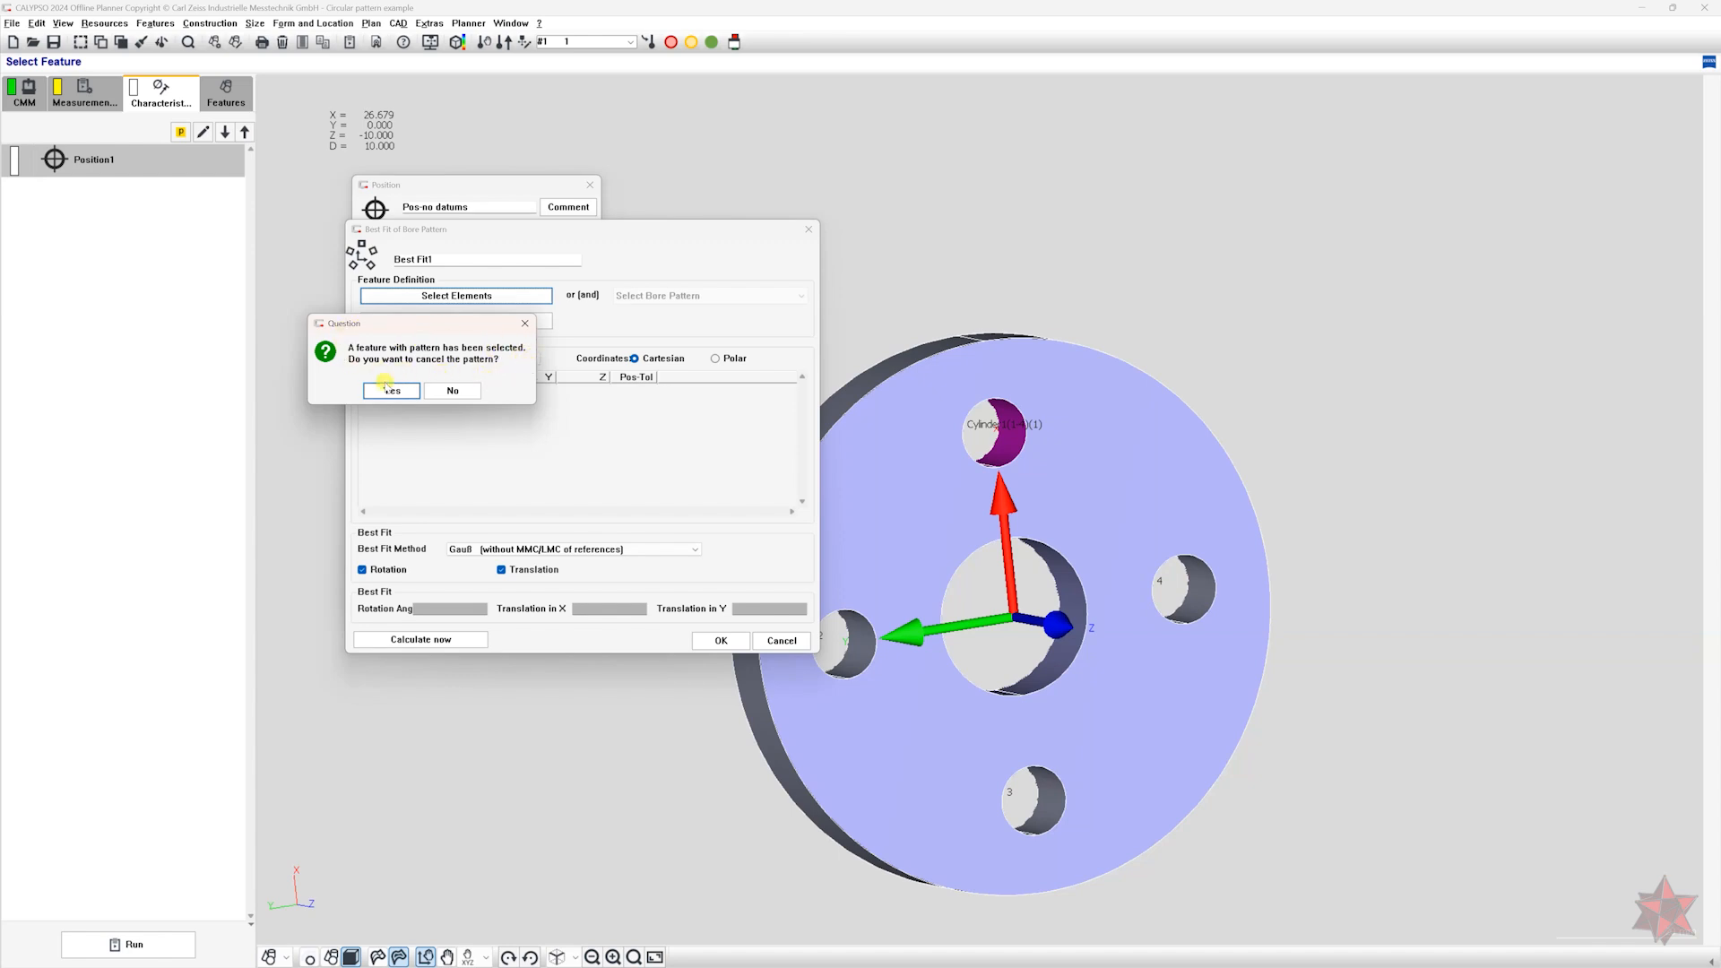
pyautogui.click(388, 392)
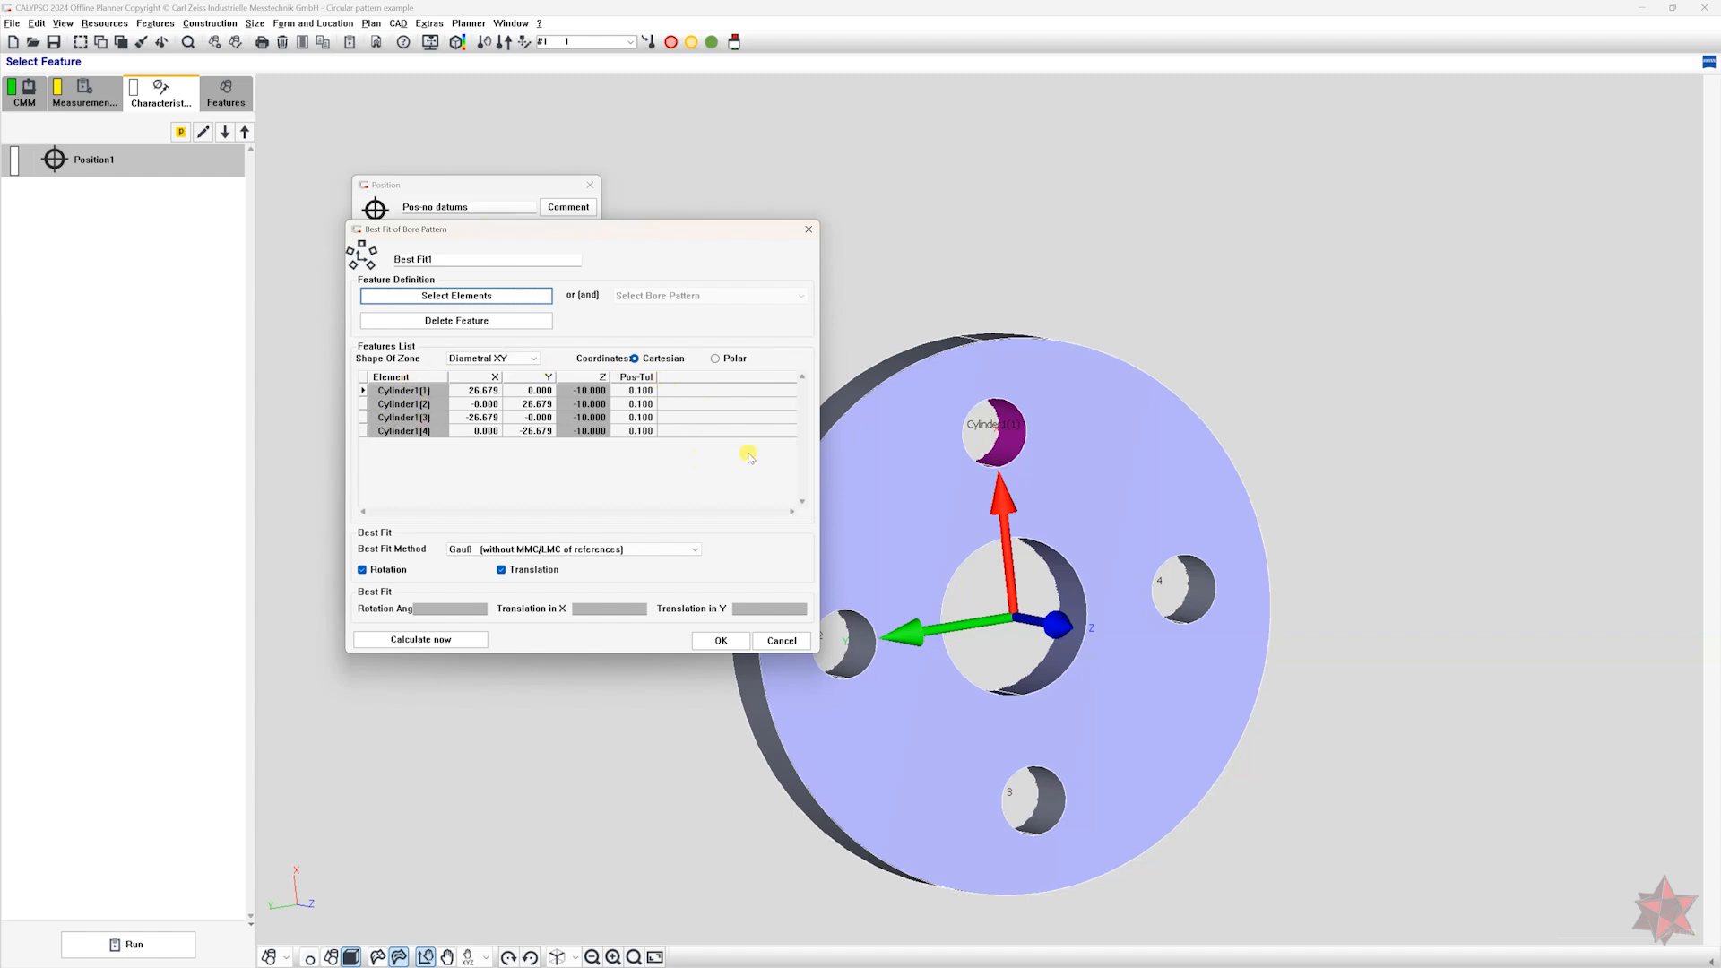
# List the bore pattern in polar coordinates, calculate the best fit with the Gauß method without MMC/LMC, and accept it.
pyautogui.click(716, 359)
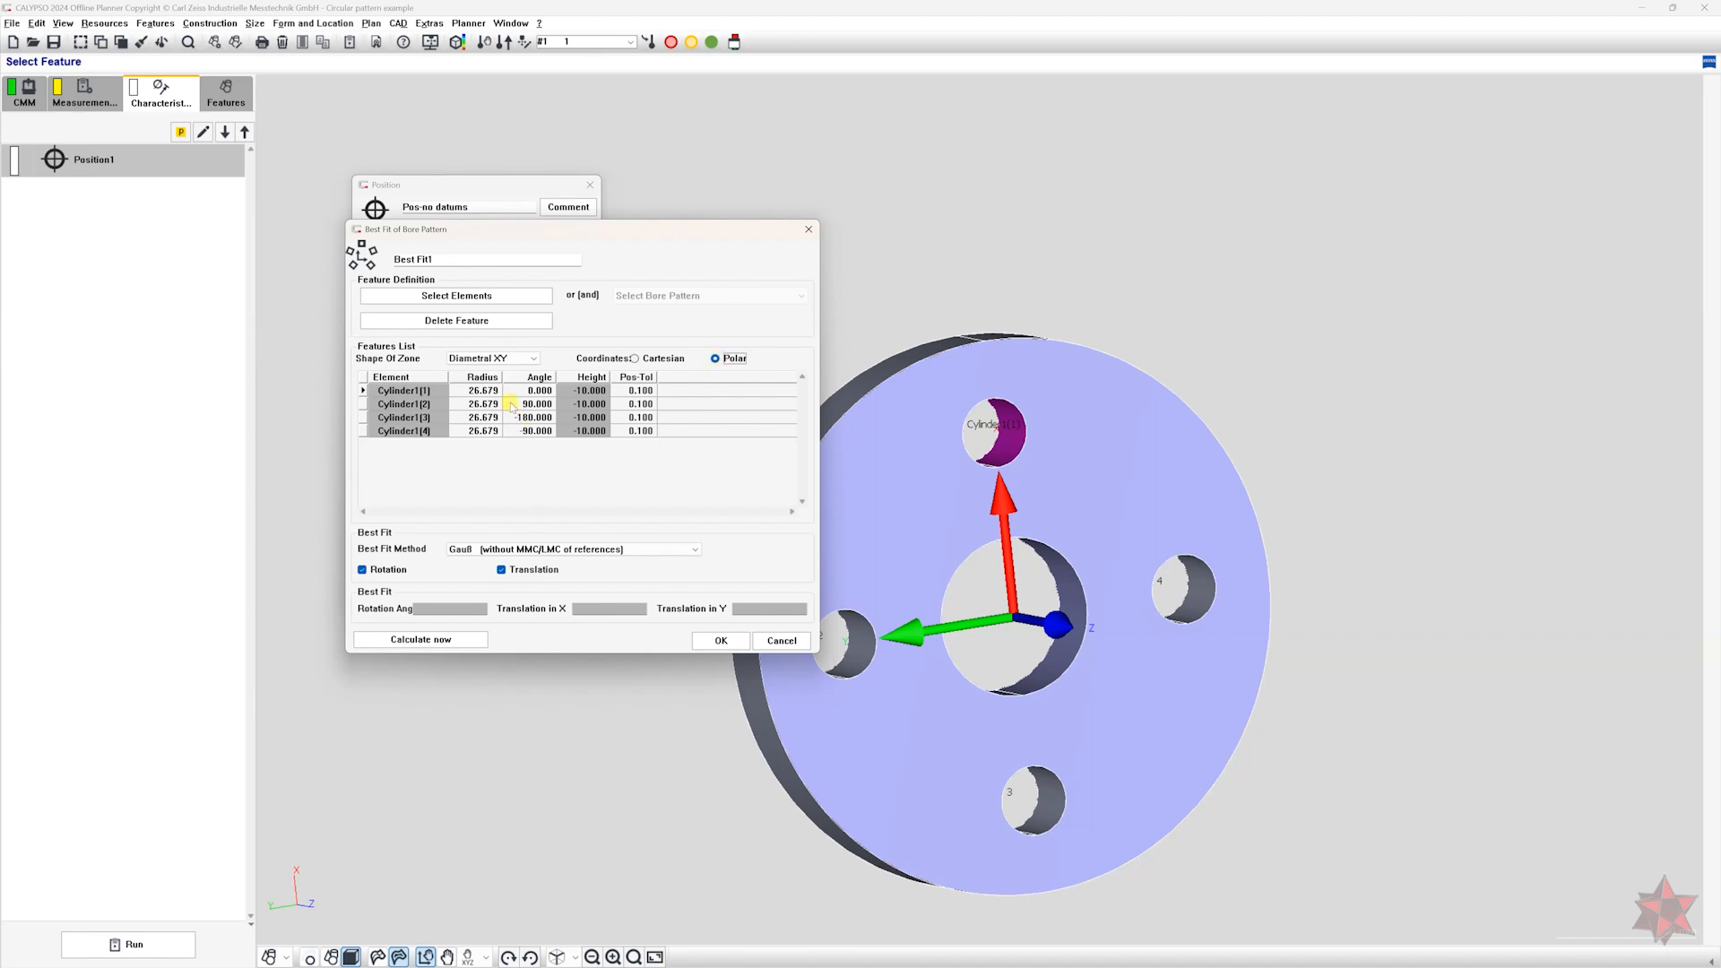
pyautogui.click(544, 405)
pyautogui.click(535, 419)
pyautogui.click(533, 433)
pyautogui.click(498, 550)
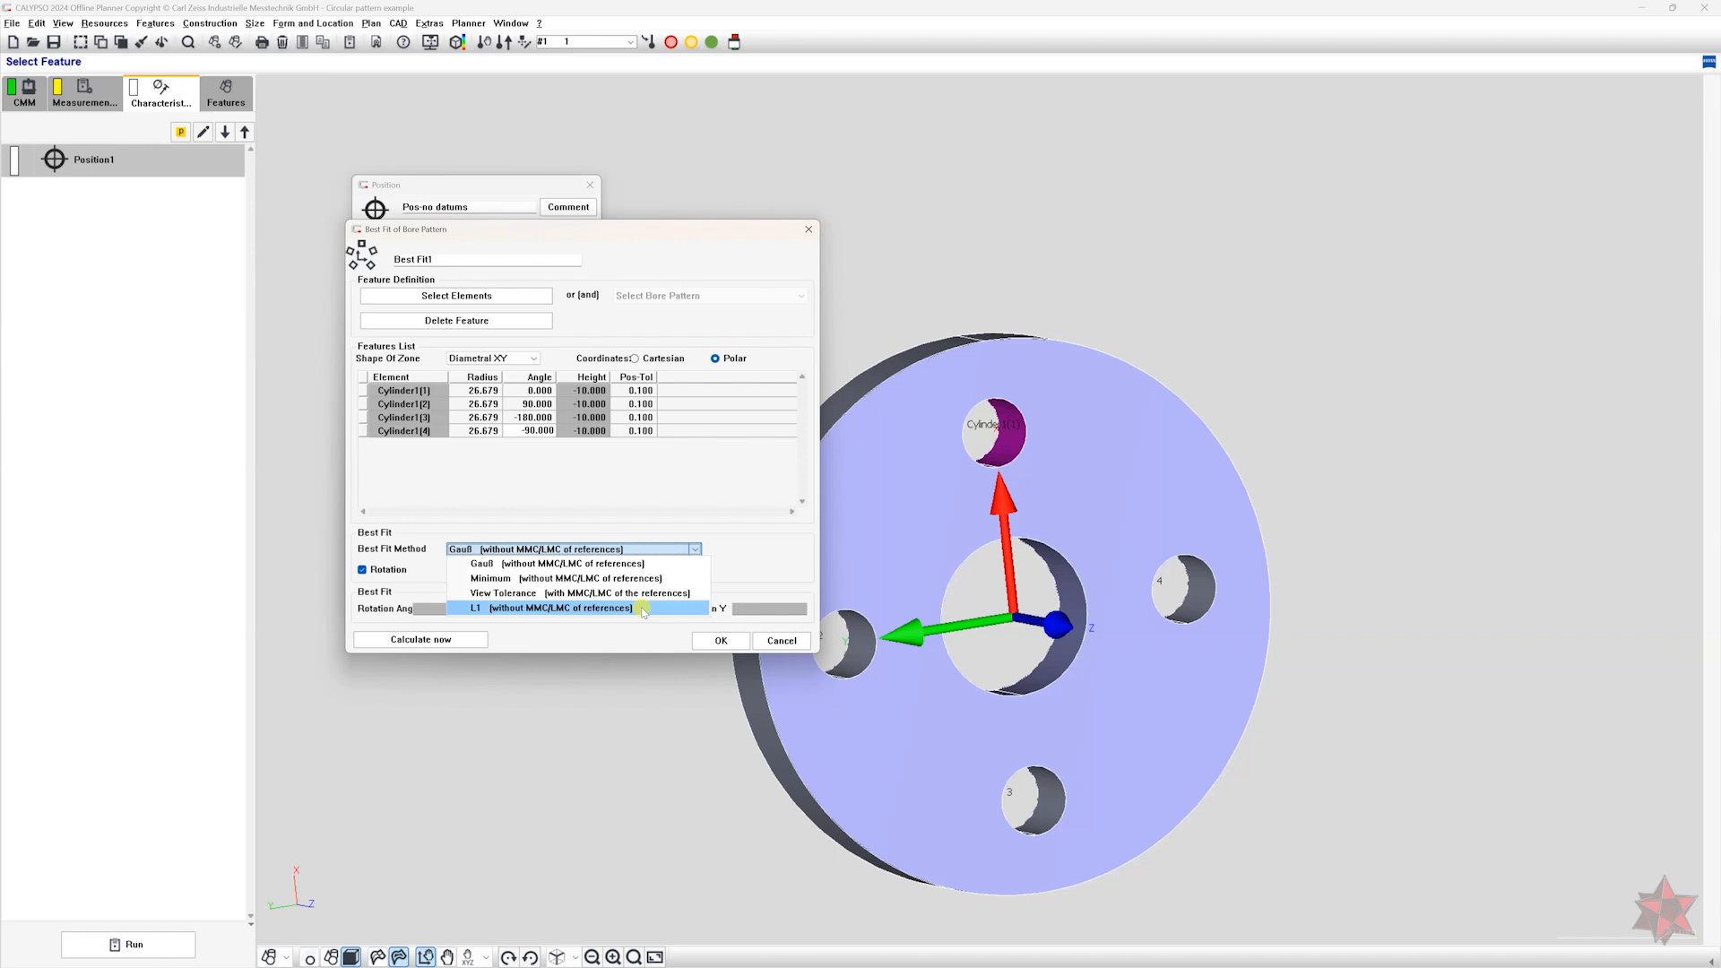
pyautogui.click(625, 564)
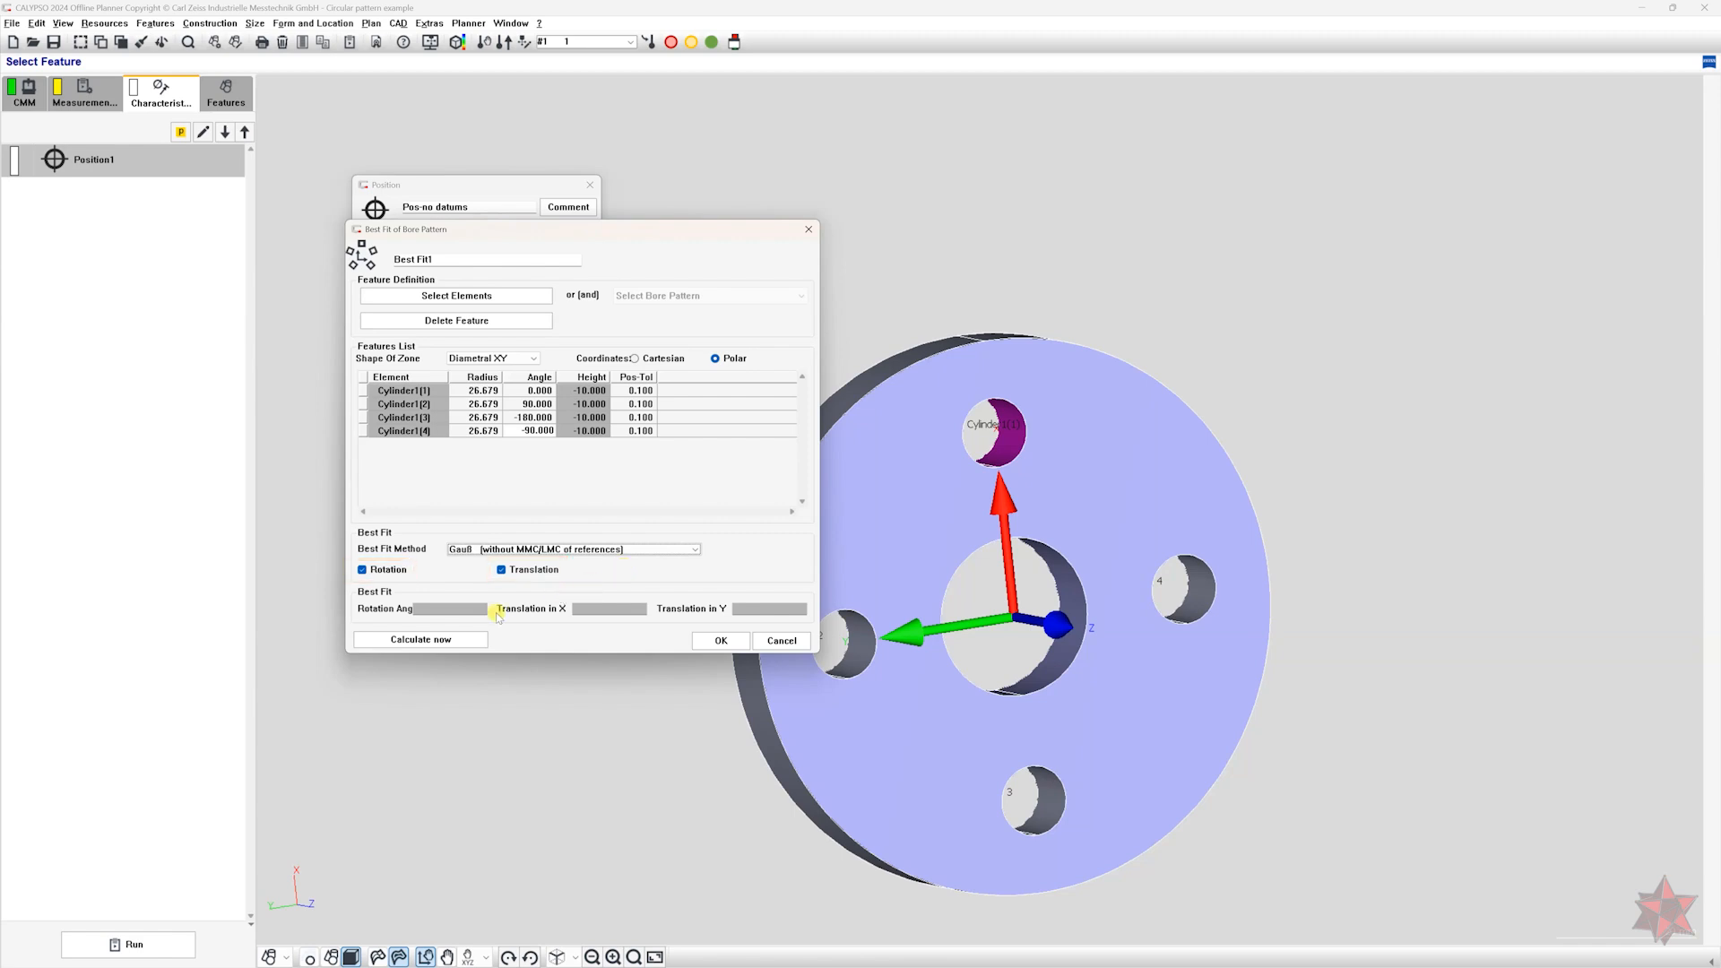
pyautogui.click(448, 639)
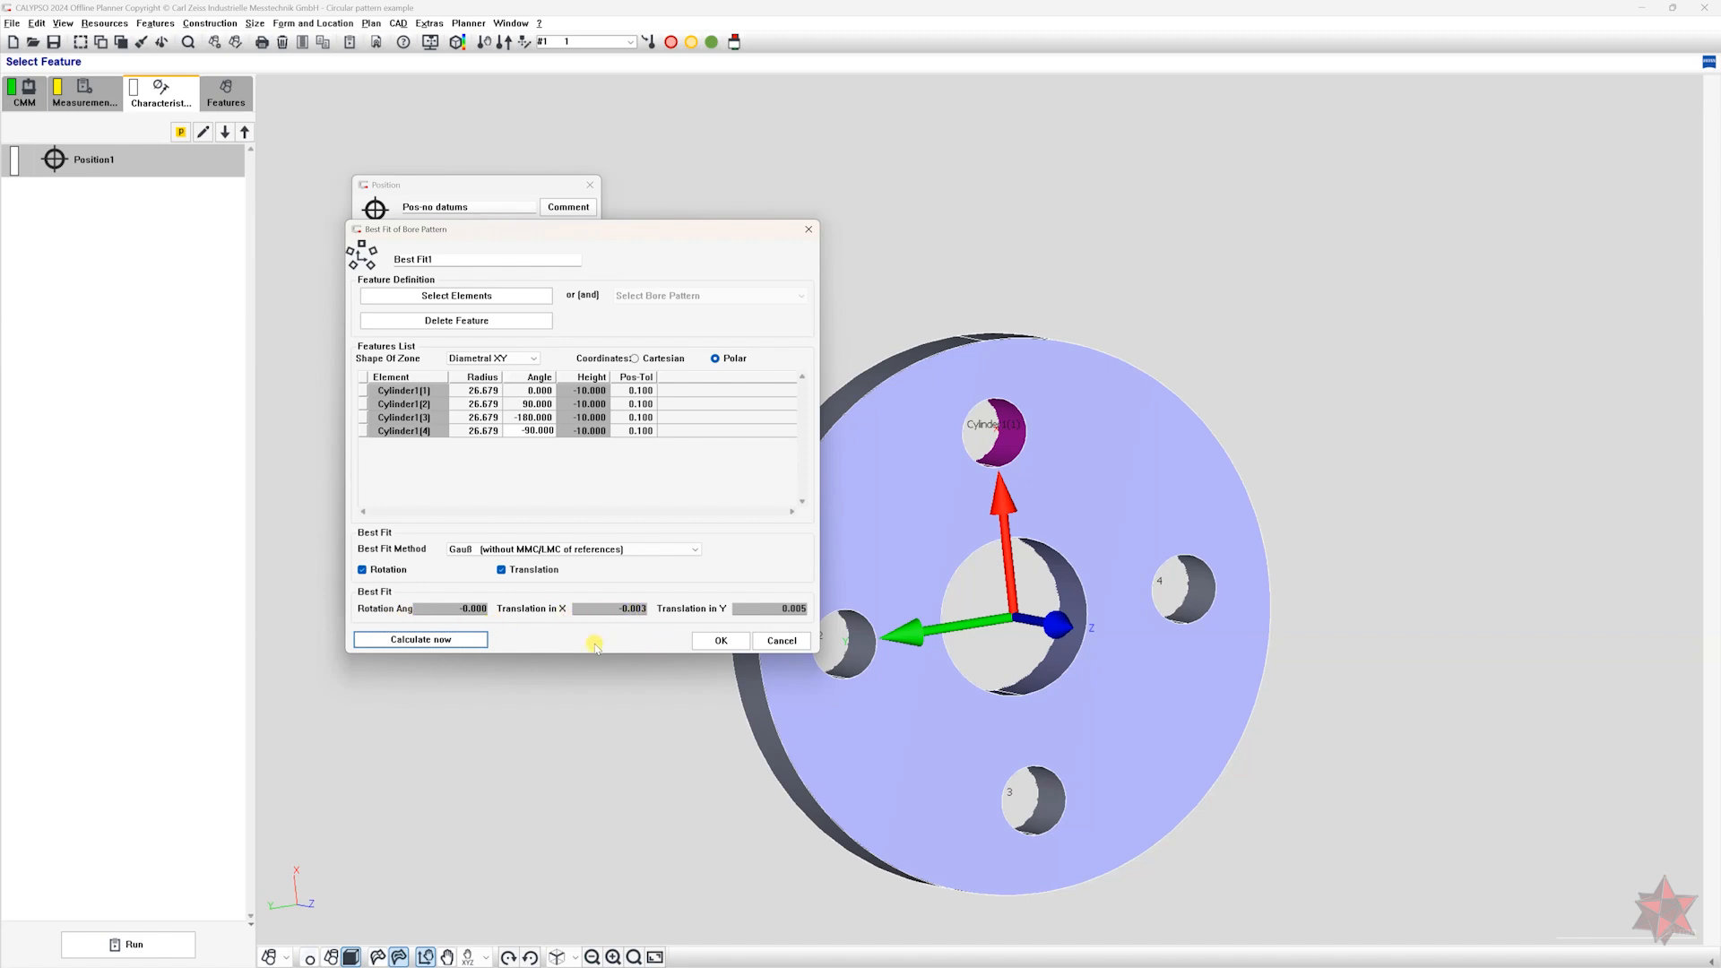
pyautogui.click(720, 642)
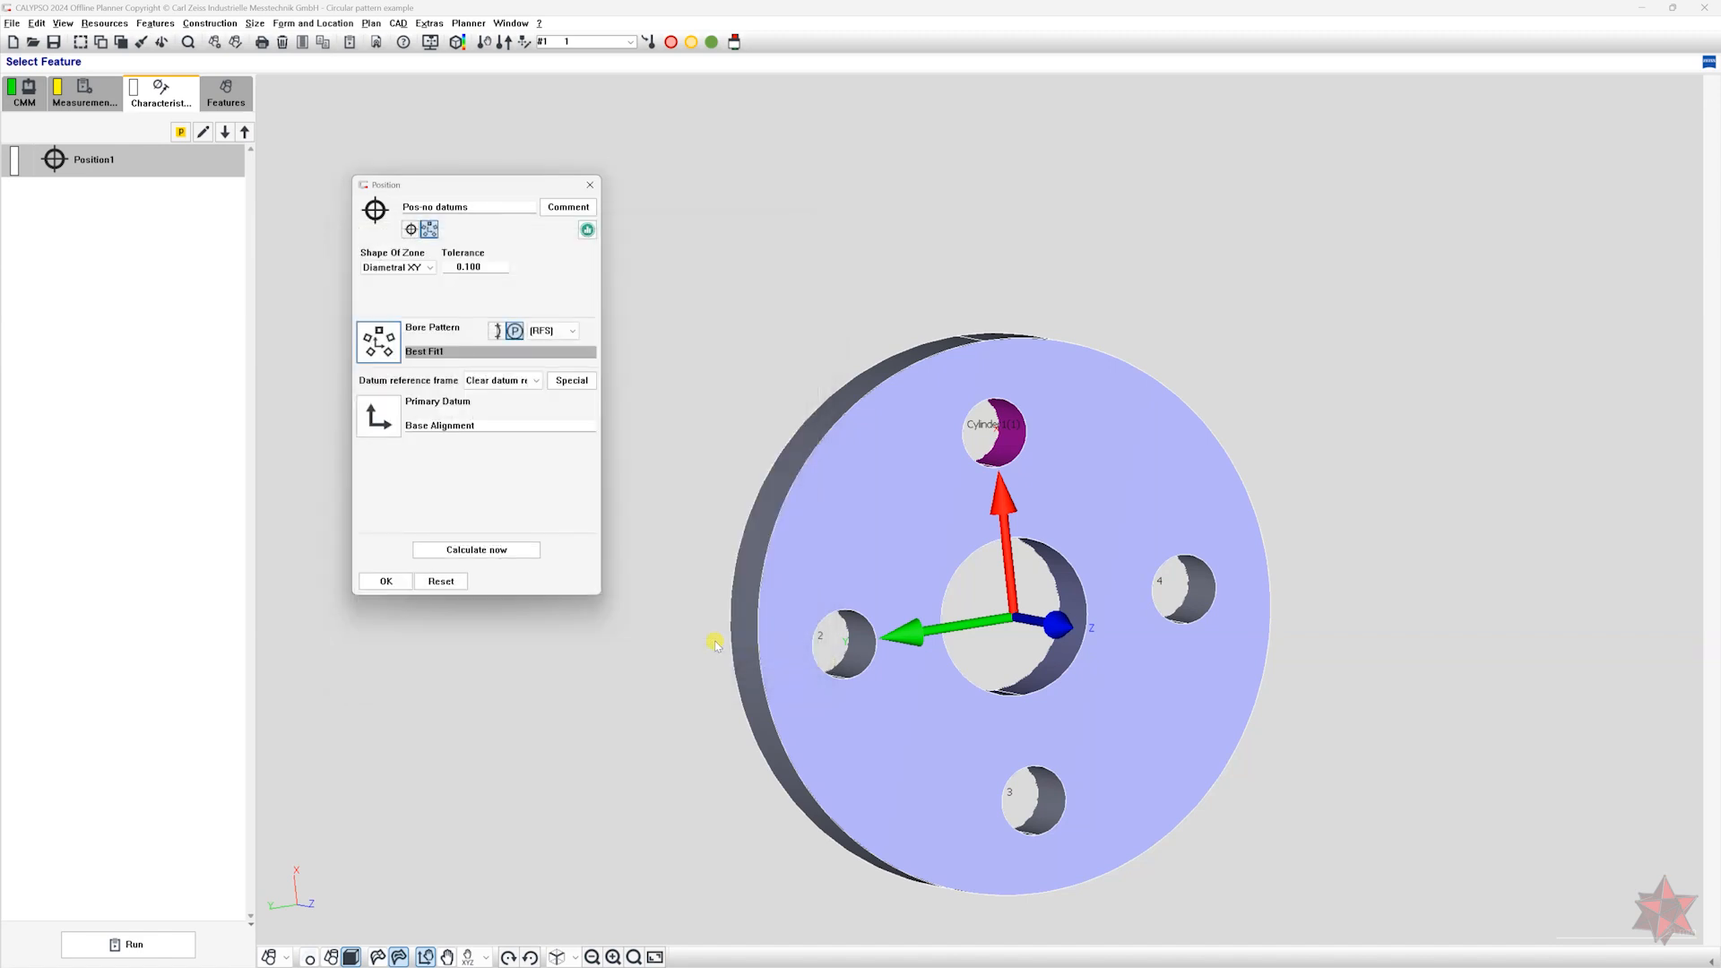
# Switch the bore pattern option from P to the neighbouring brace option, then calculate and accept the position.
pyautogui.click(497, 331)
pyautogui.click(472, 551)
pyautogui.click(385, 581)
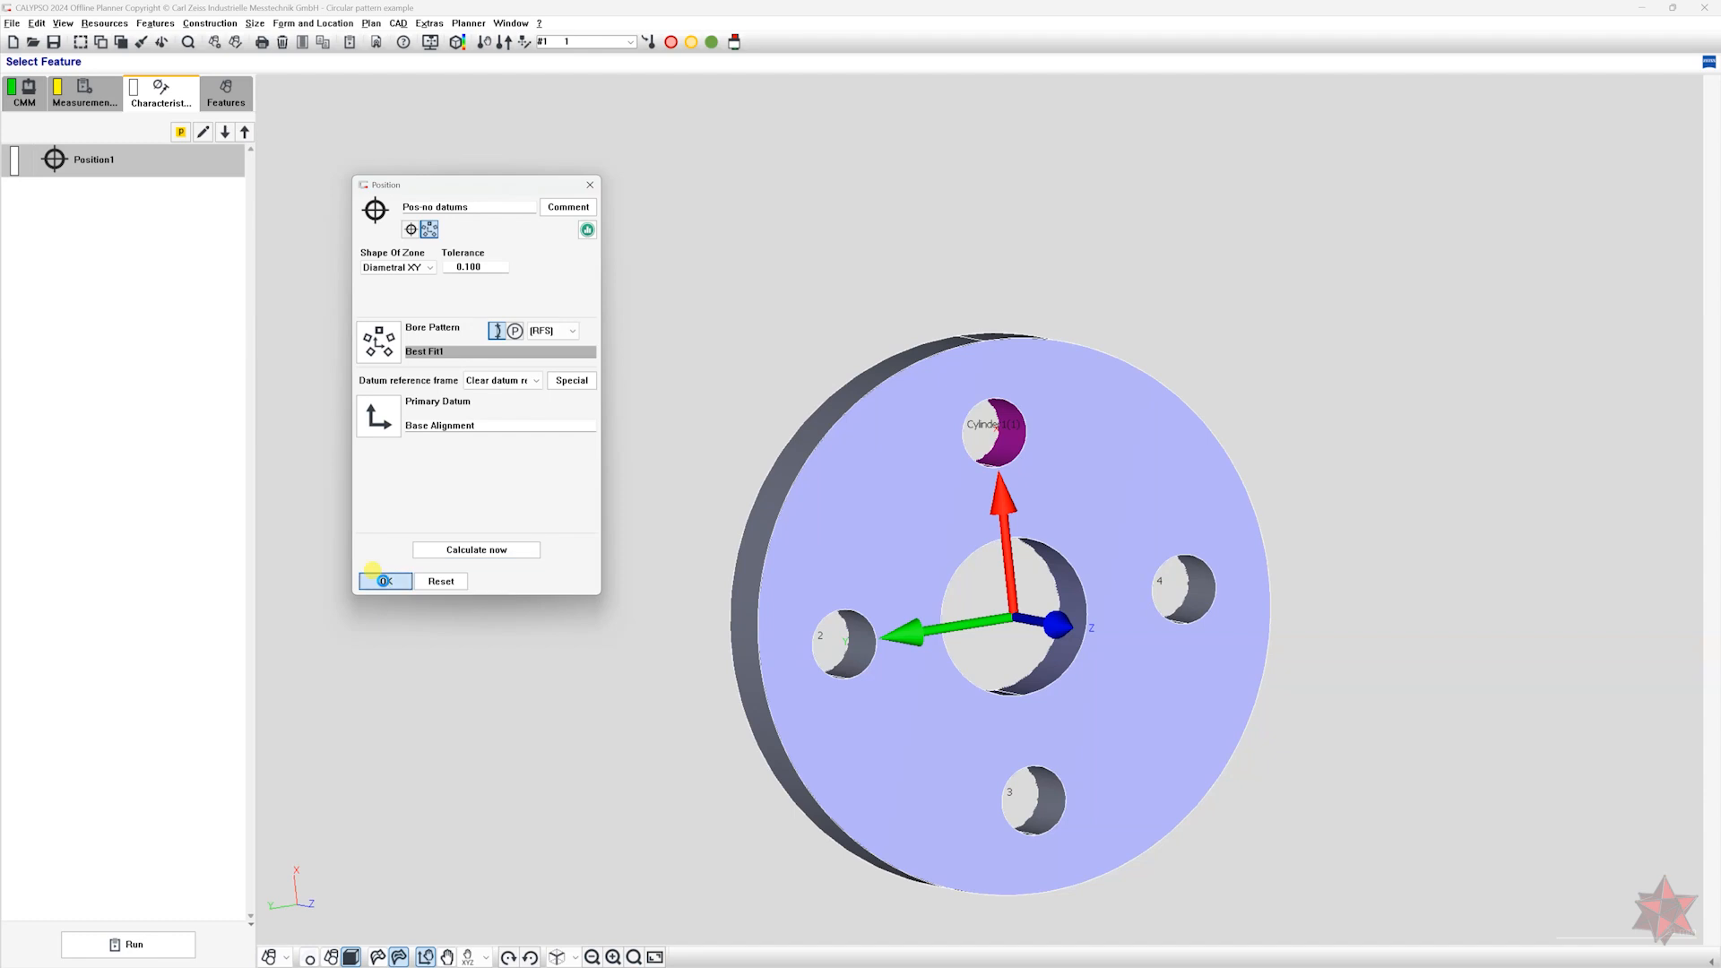
# Display the result labels of Pos-no datums and reposition the ones for holes 1 and 4 around the part.
pyautogui.click(137, 163)
pyautogui.moveTo(1139, 152); pyautogui.dragTo(1088, 211)
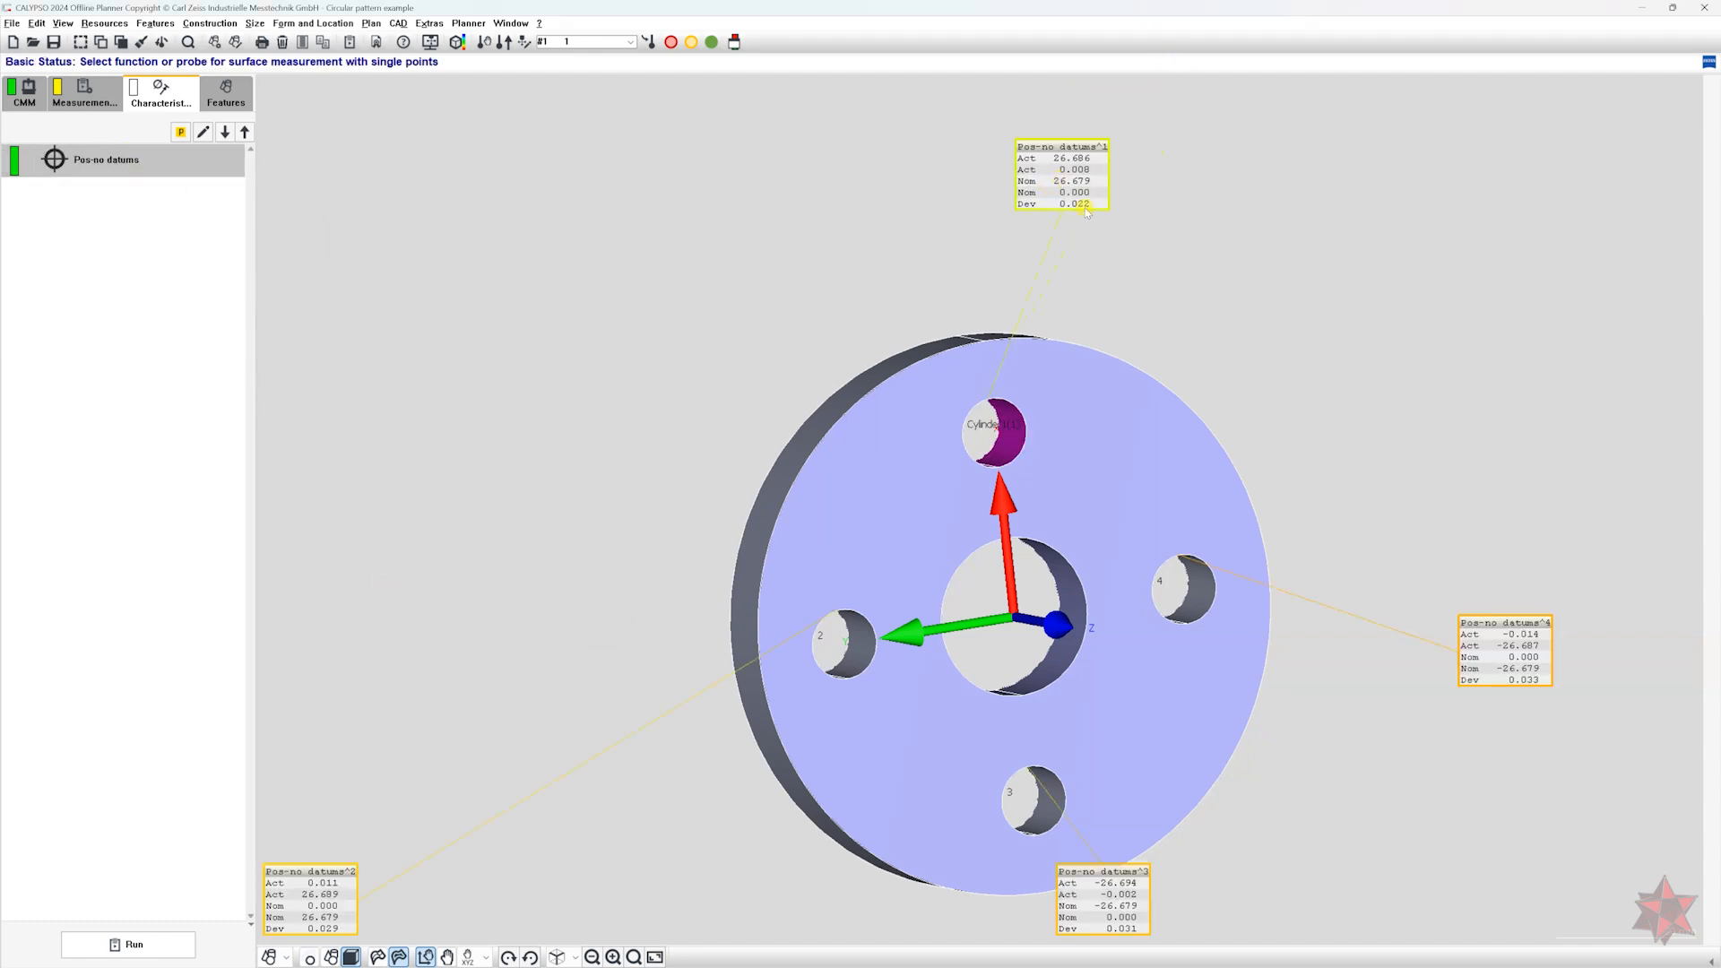
pyautogui.moveTo(1510, 635); pyautogui.dragTo(1505, 518)
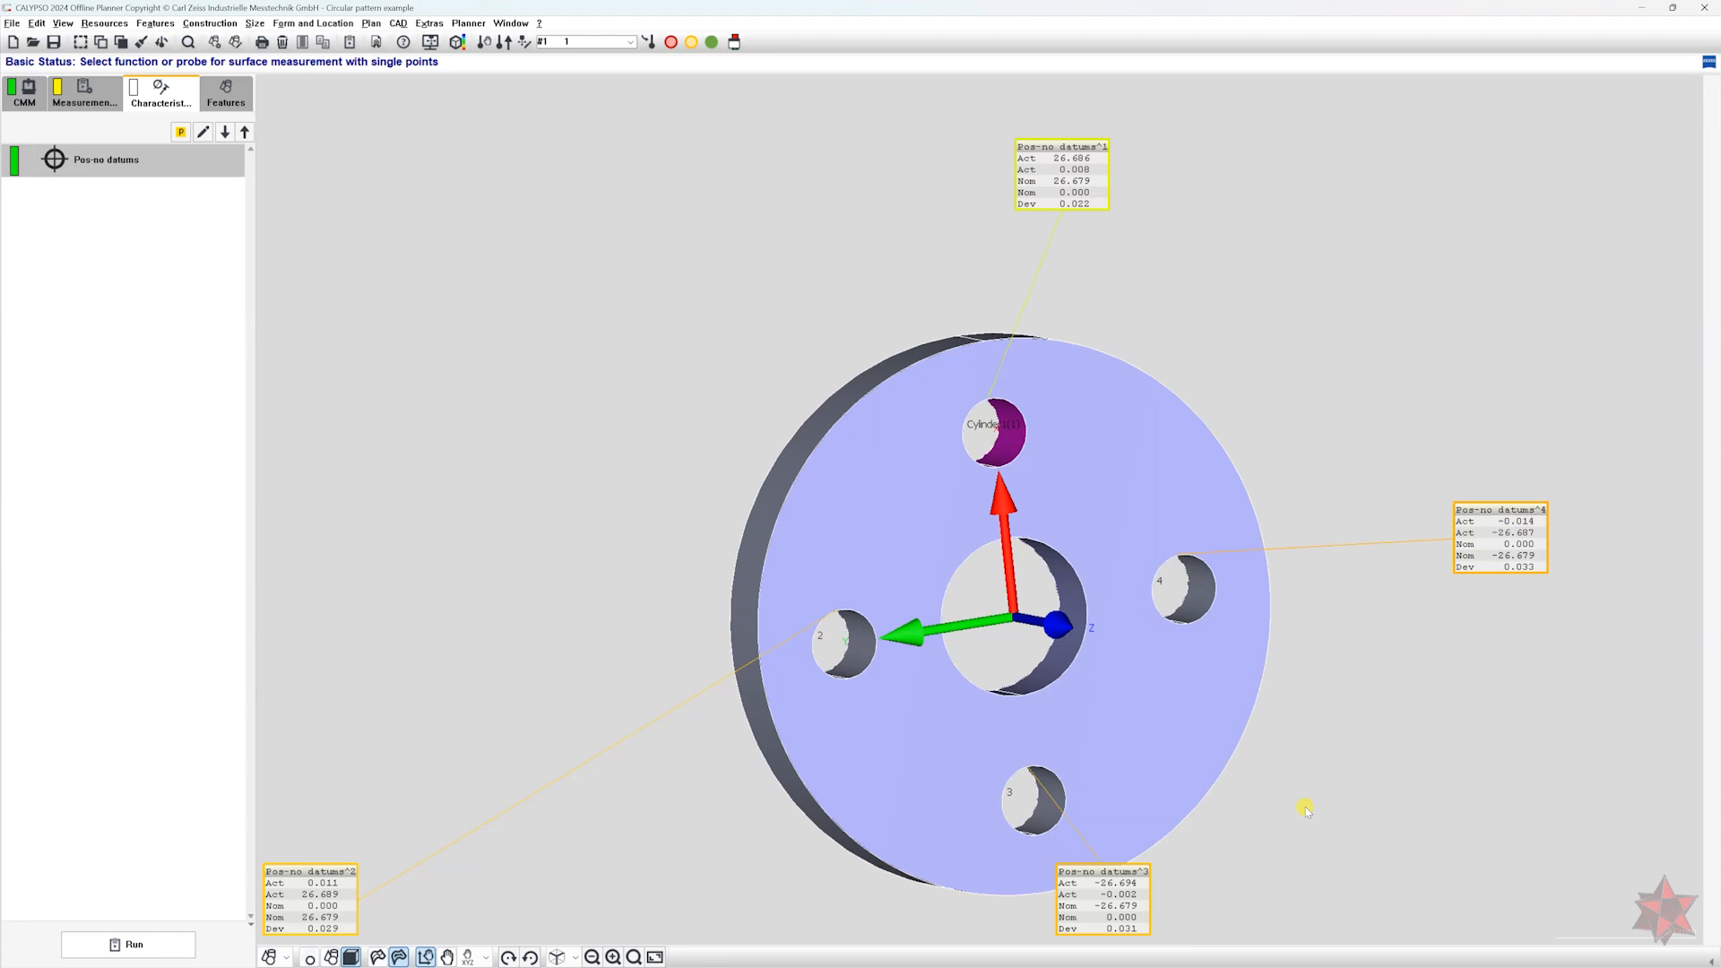
# Duplicate the Pos-no datums characteristic and rename the copy "Pos-Datum A".
pyautogui.click(148, 164)
pyautogui.hotkey('ctrl', 'v')
pyautogui.doubleClick(127, 190)
pyautogui.moveTo(451, 257); pyautogui.dragTo(629, 276)
pyautogui.write('-Da')
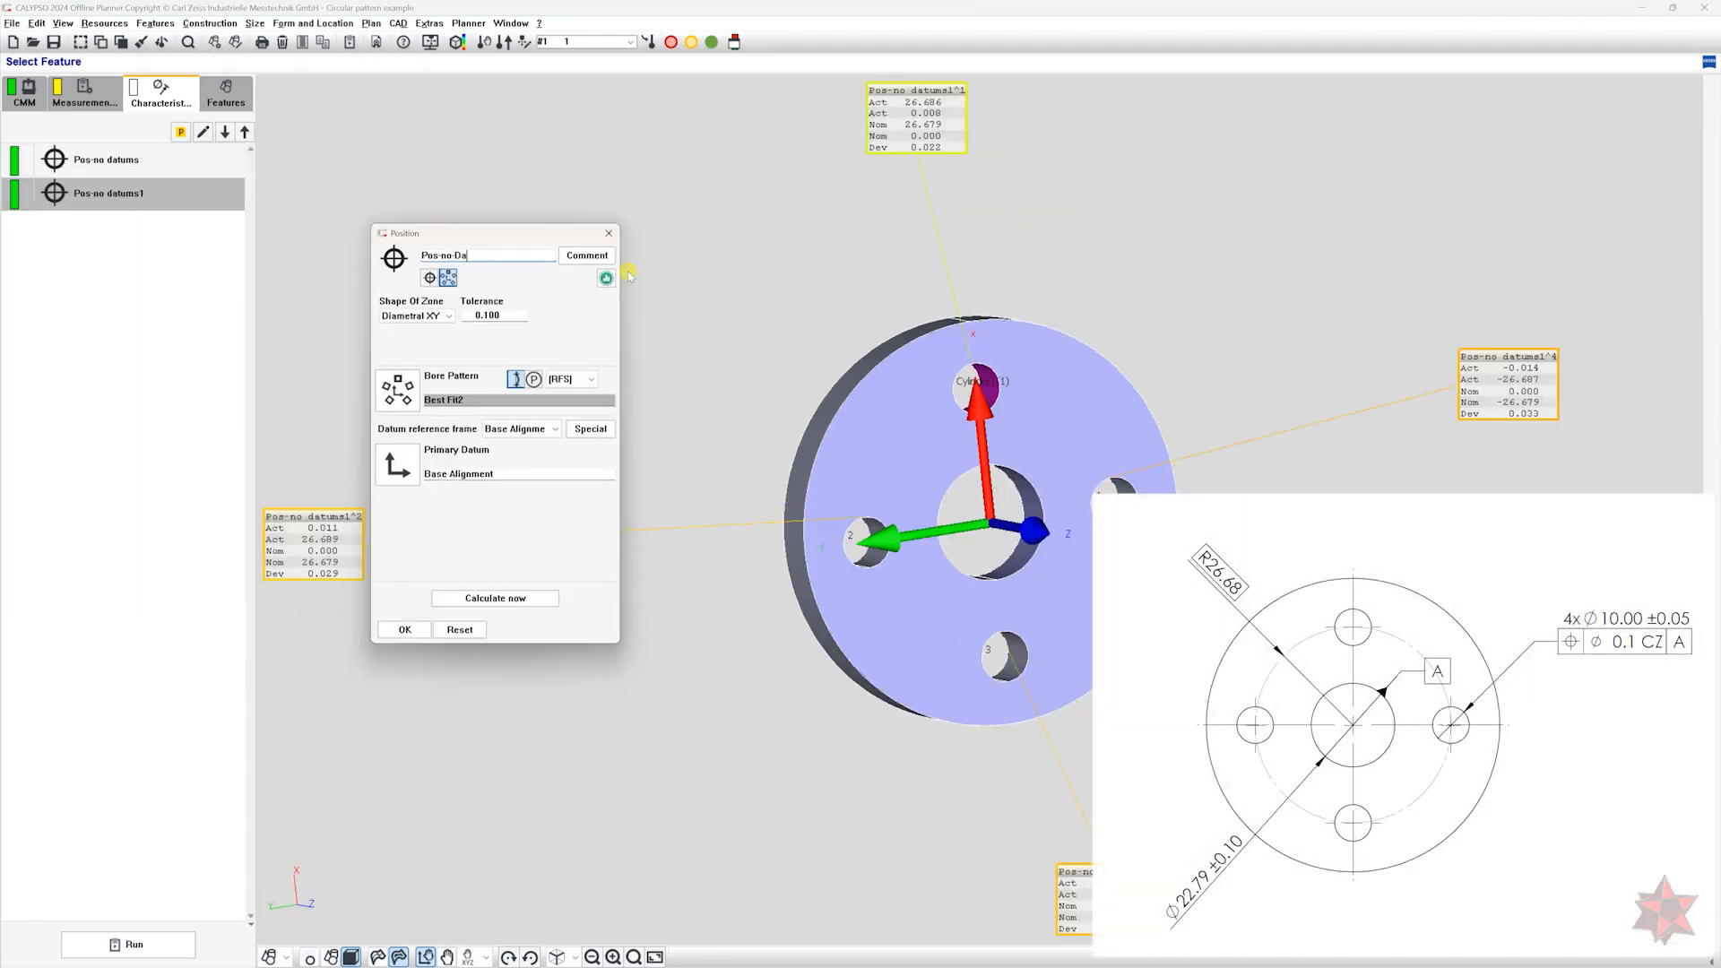
pyautogui.write('tum A')
pyautogui.click(453, 256)
pyautogui.press('BackSpace')
pyautogui.press('BackSpace')
pyautogui.press('BackSpace')
# Assign the center bore cylinder -A- as the primary datum of Pos-Datum A.
pyautogui.click(398, 390)
pyautogui.click(419, 489)
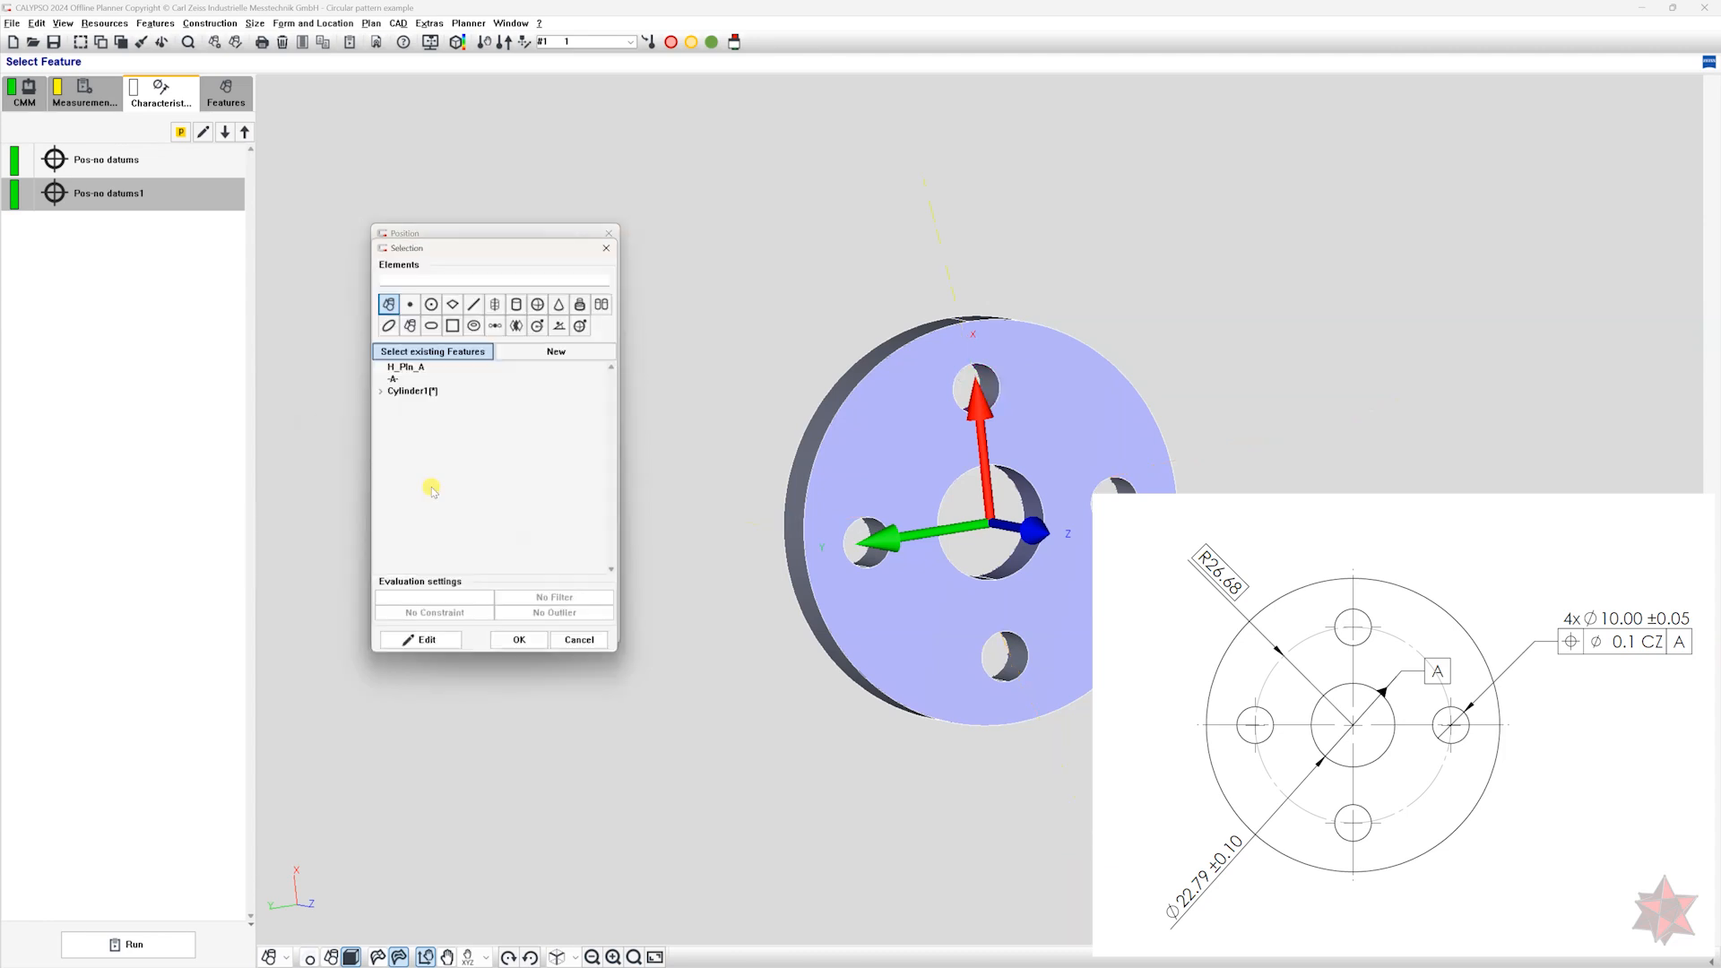
pyautogui.click(408, 382)
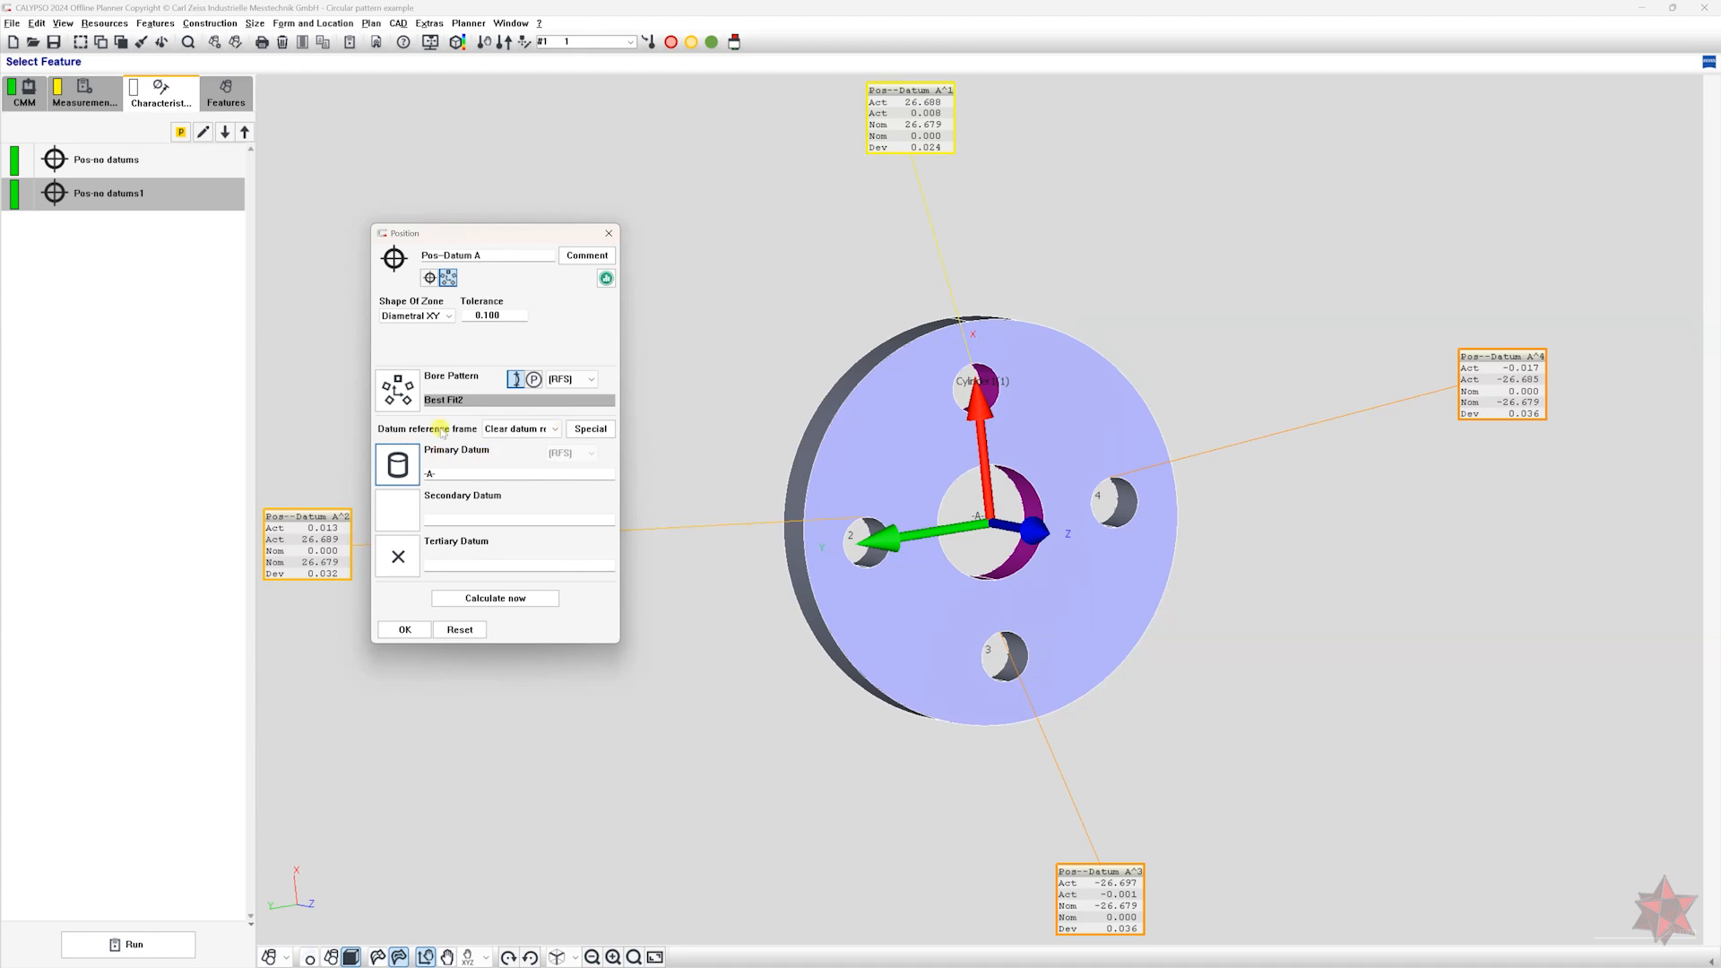
# Disable translation in the Pos-Datum A bore pattern best fit, recalculate it, and accept the position.
pyautogui.click(398, 387)
pyautogui.moveTo(454, 173); pyautogui.dragTo(675, 229)
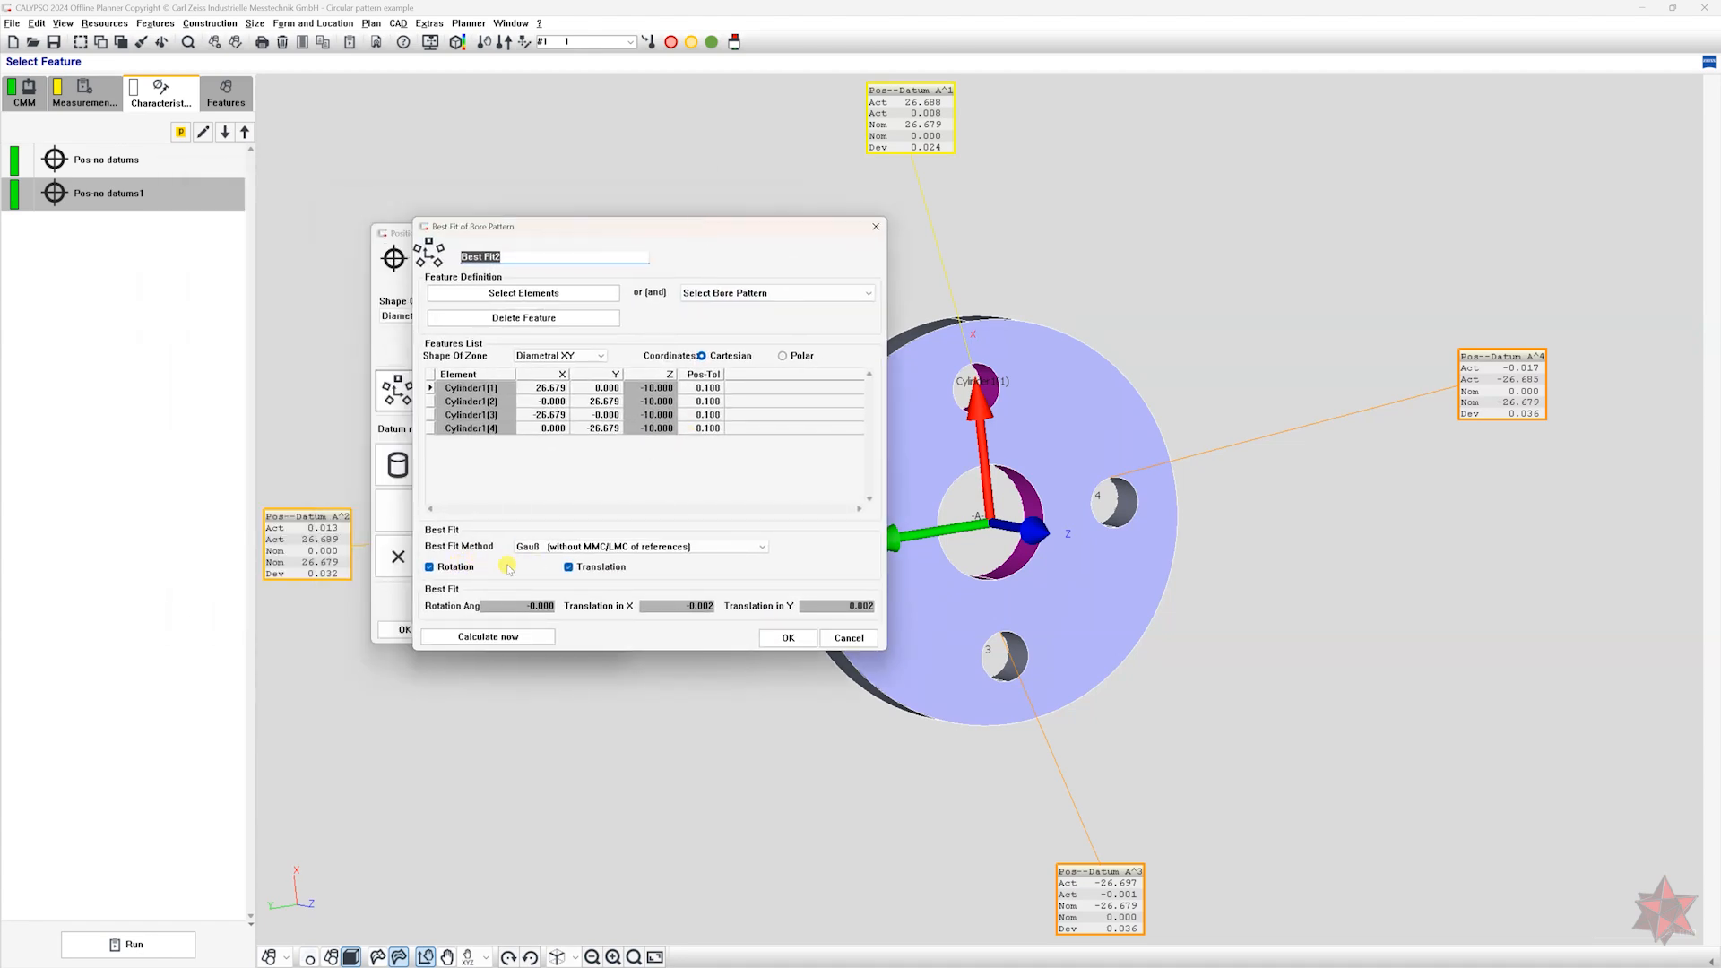
pyautogui.click(569, 567)
pyautogui.click(532, 637)
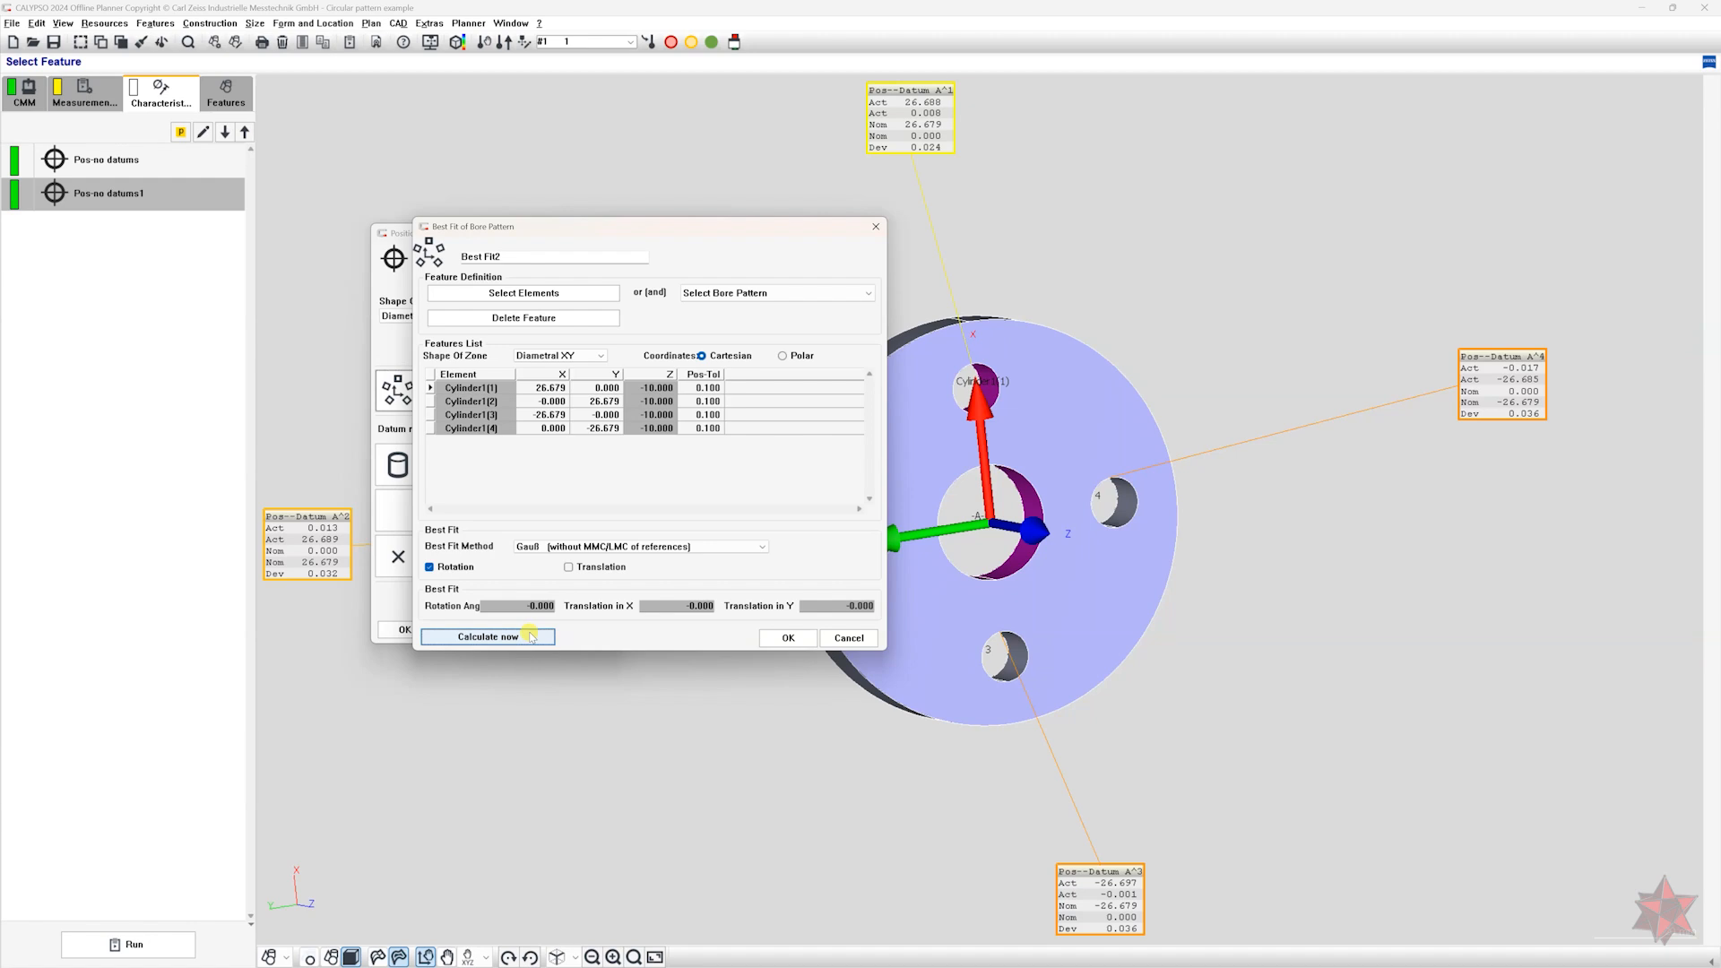
pyautogui.click(788, 638)
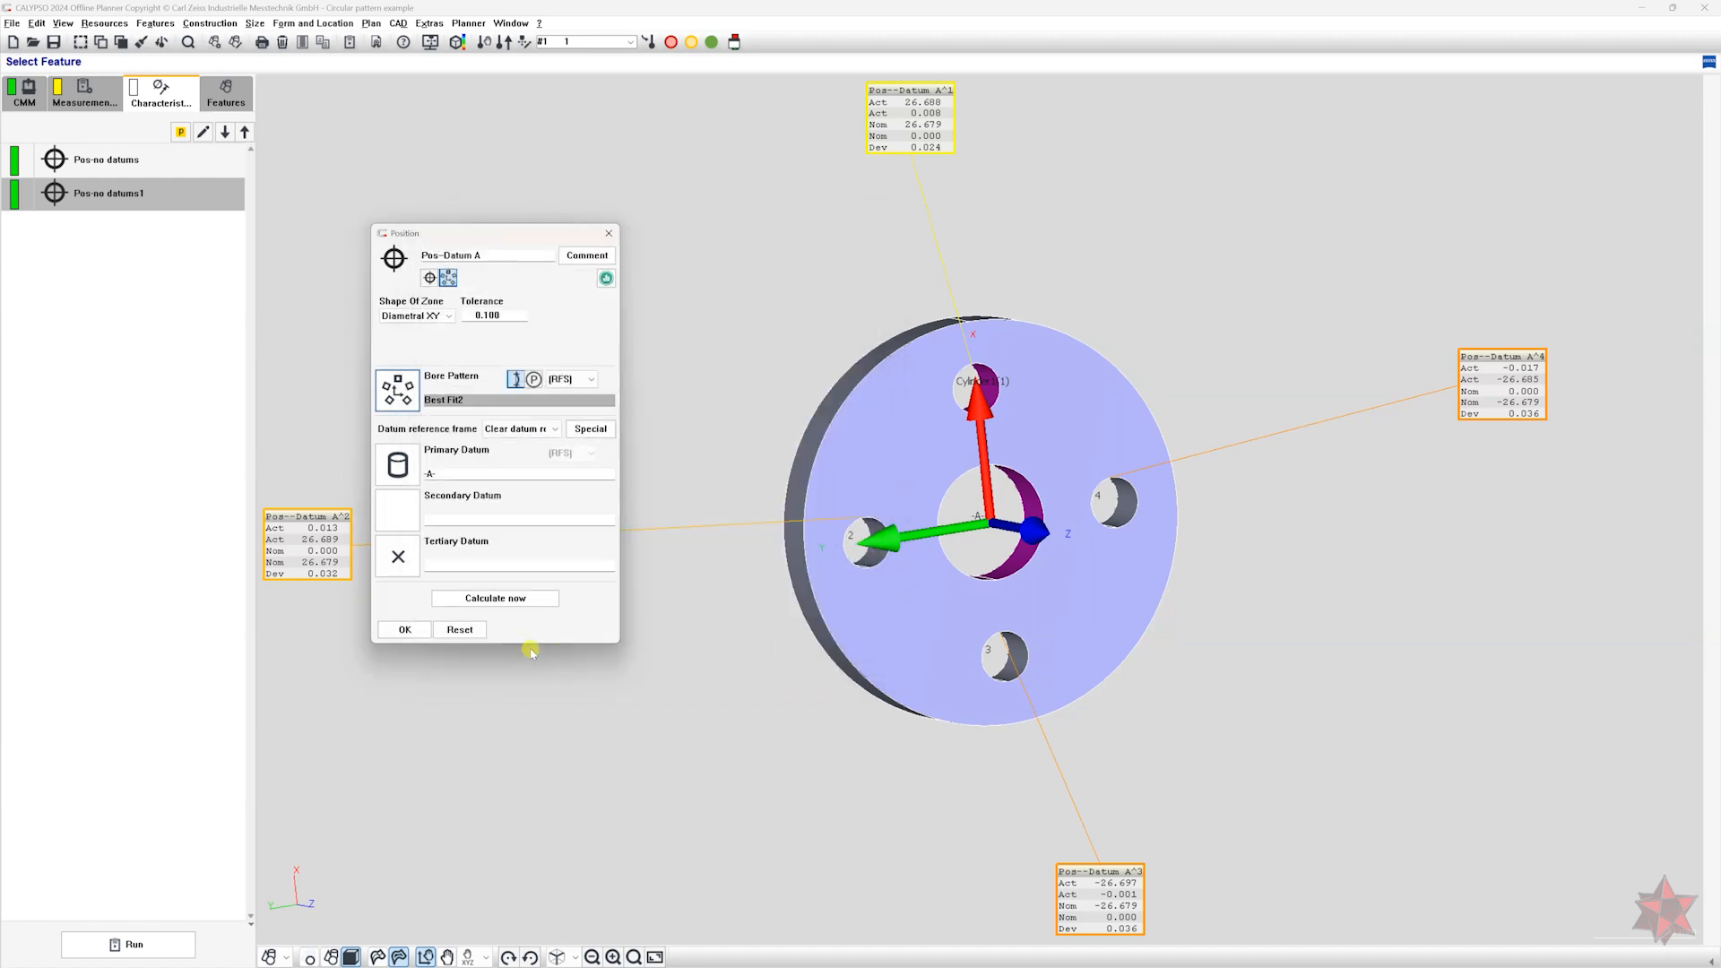
pyautogui.click(495, 598)
pyautogui.click(405, 629)
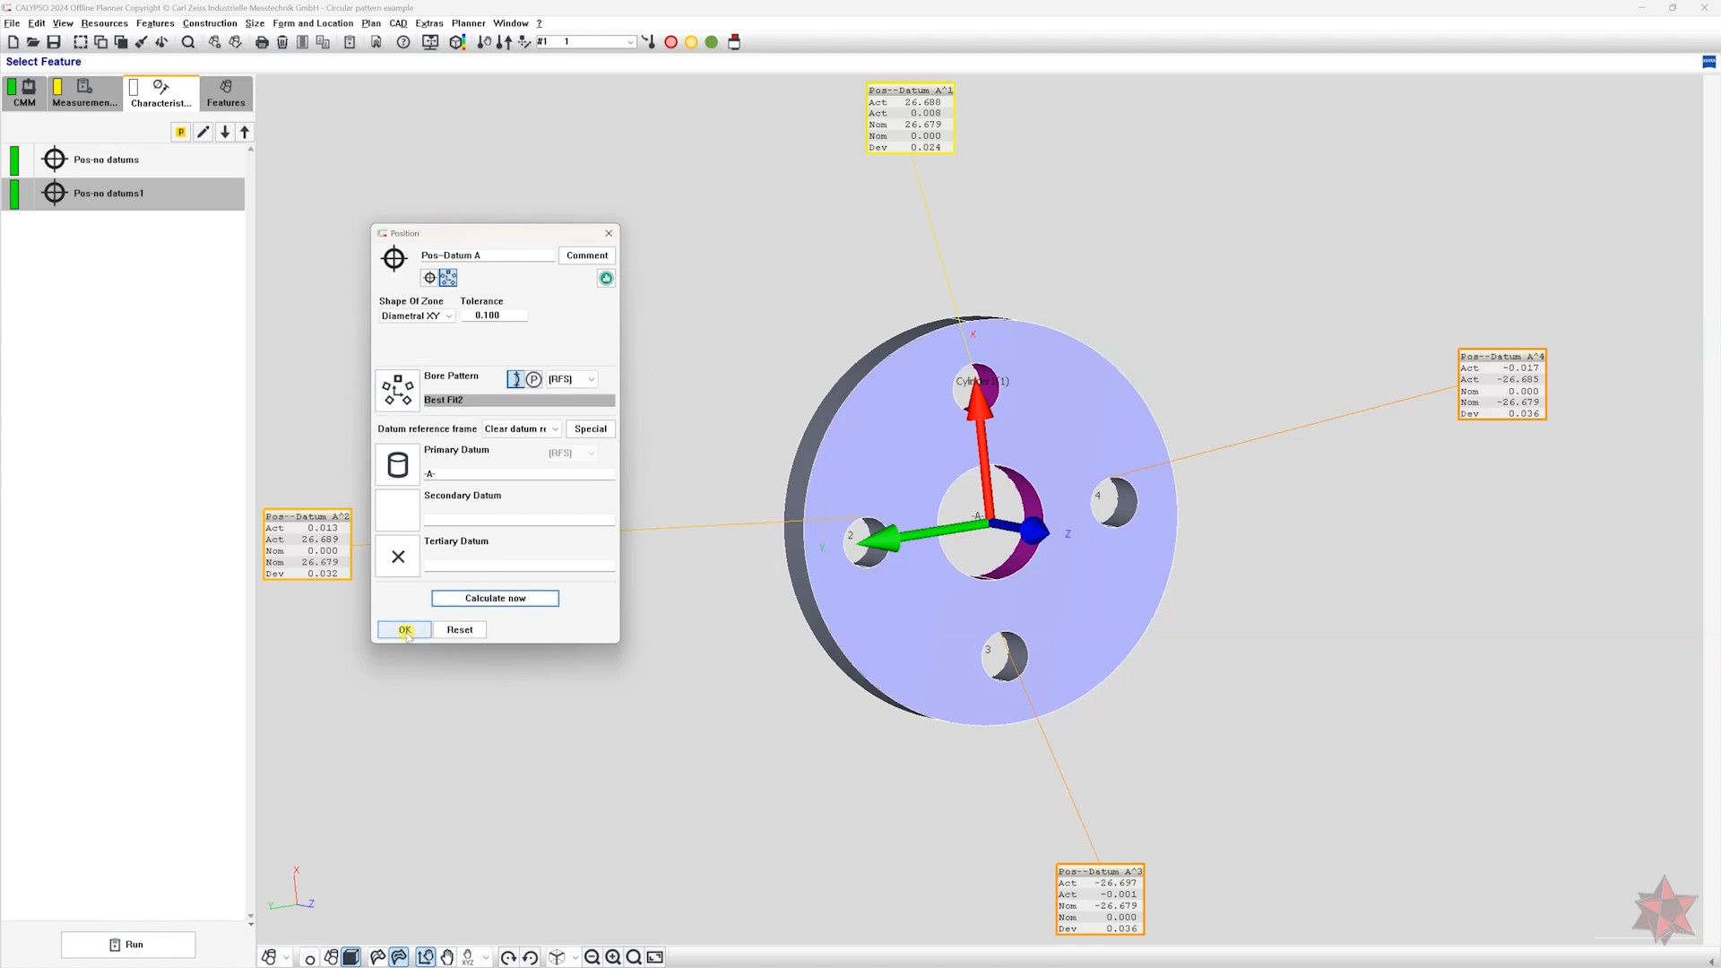
# Duplicate the Pos-Datum A characteristic and rename the copy "Pos-Plane Datum A".
pyautogui.click(151, 195)
pyautogui.hotkey('ctrl', 'c')
pyautogui.hotkey('ctrl', 'v')
pyautogui.doubleClick(154, 224)
pyautogui.moveTo(77, 175); pyautogui.dragTo(222, 182)
pyautogui.write('Plane Datum A')
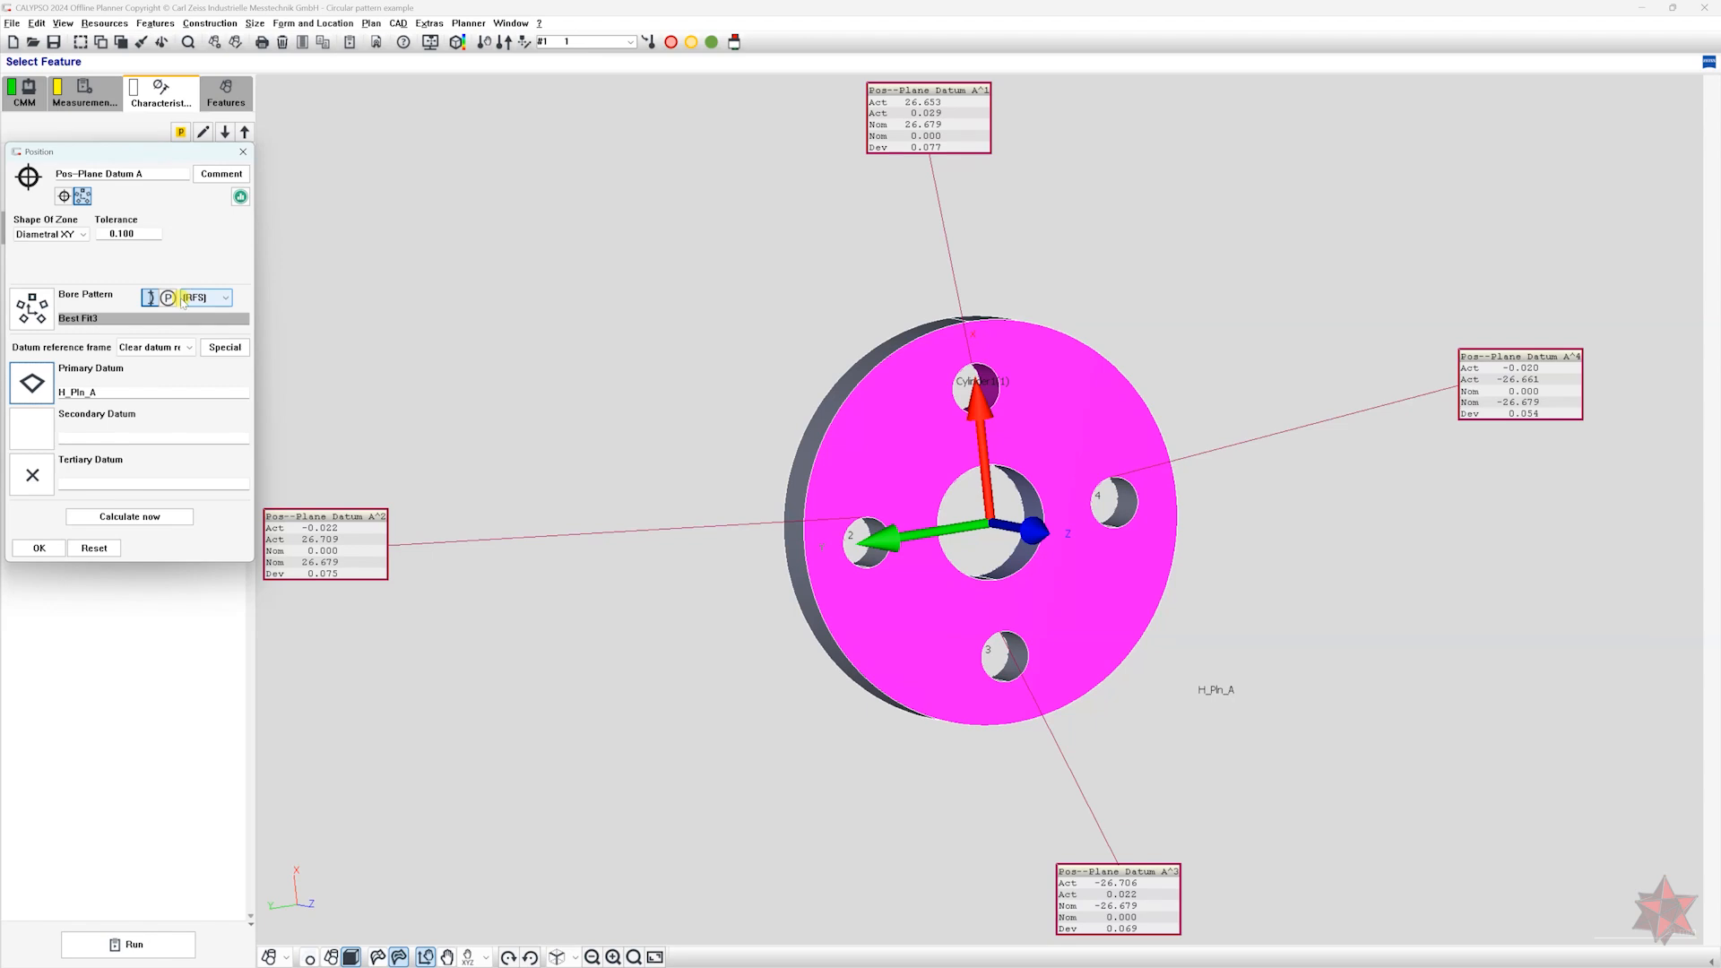
# Enable translation in the Pos-Plane Datum A bore pattern best fit, recalculate it, and accept the position.
pyautogui.click(33, 308)
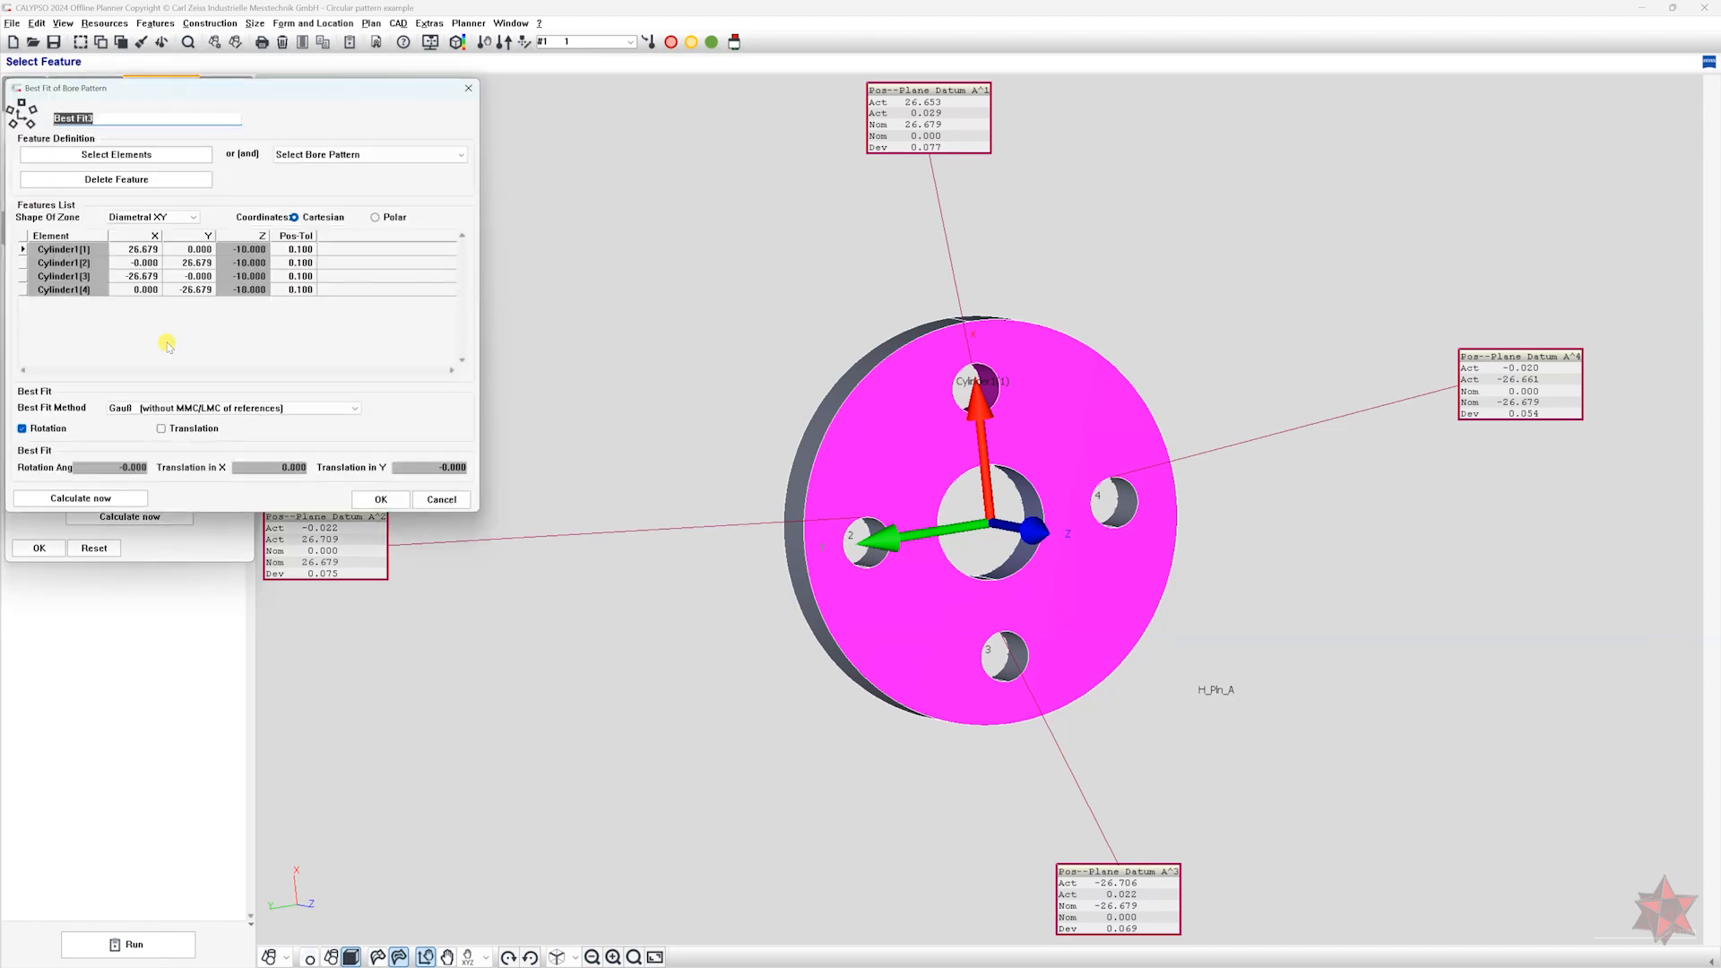
pyautogui.click(176, 432)
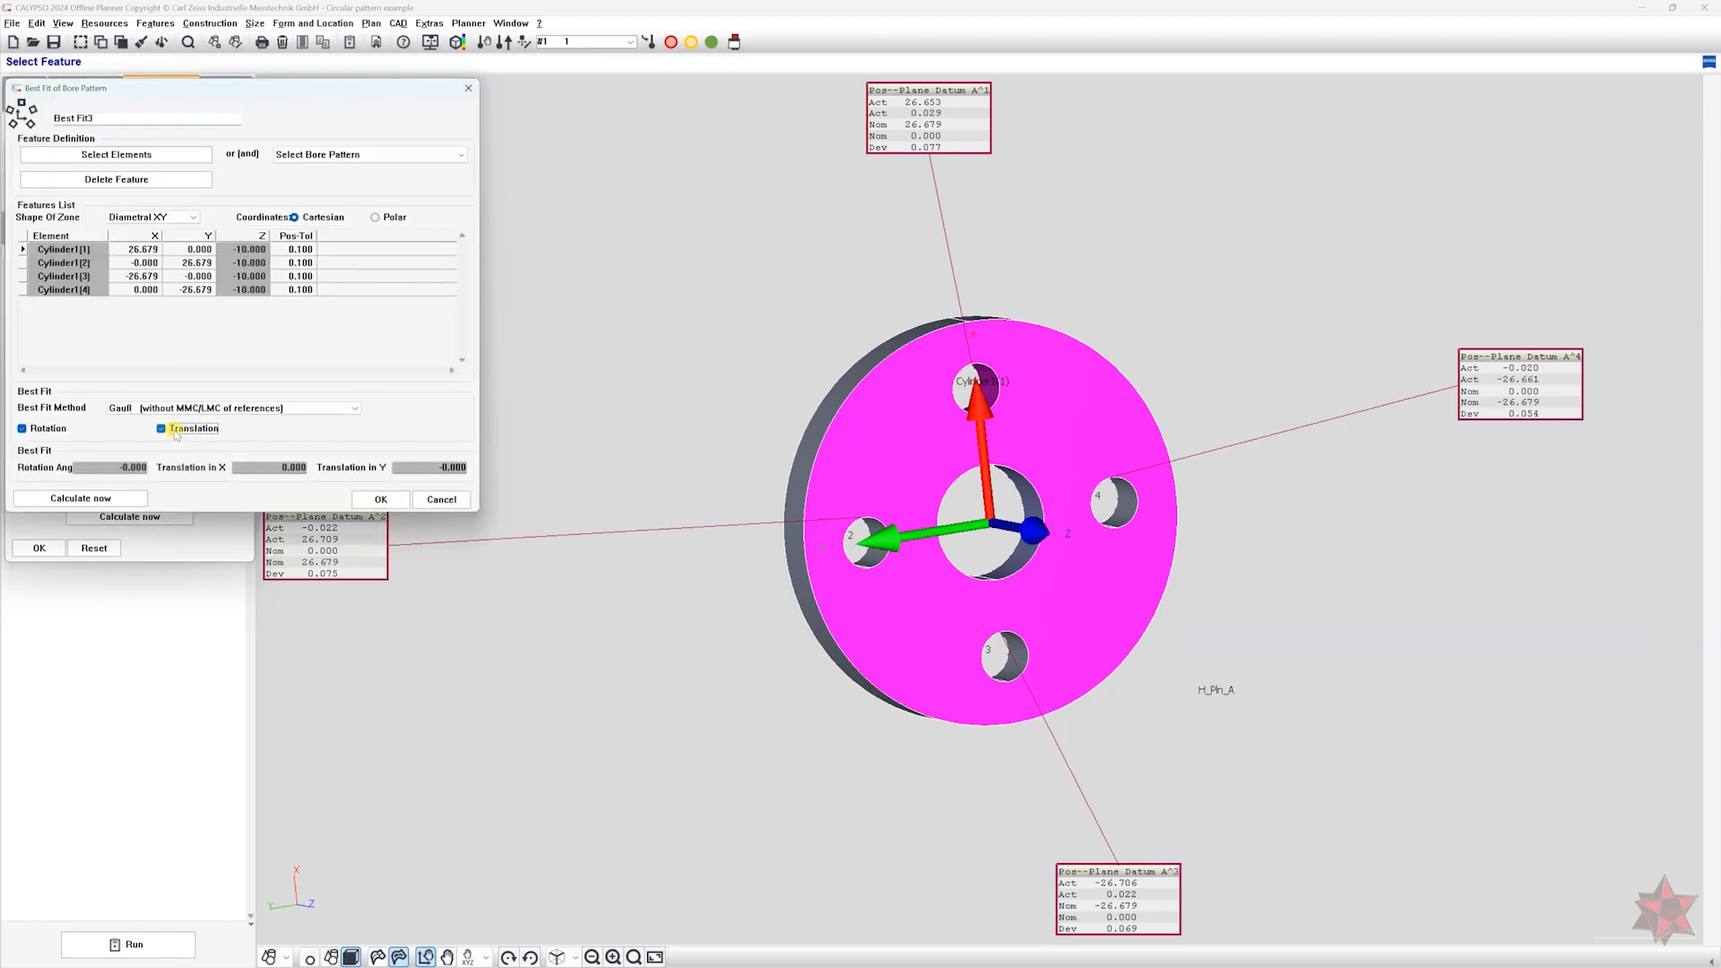
pyautogui.click(151, 500)
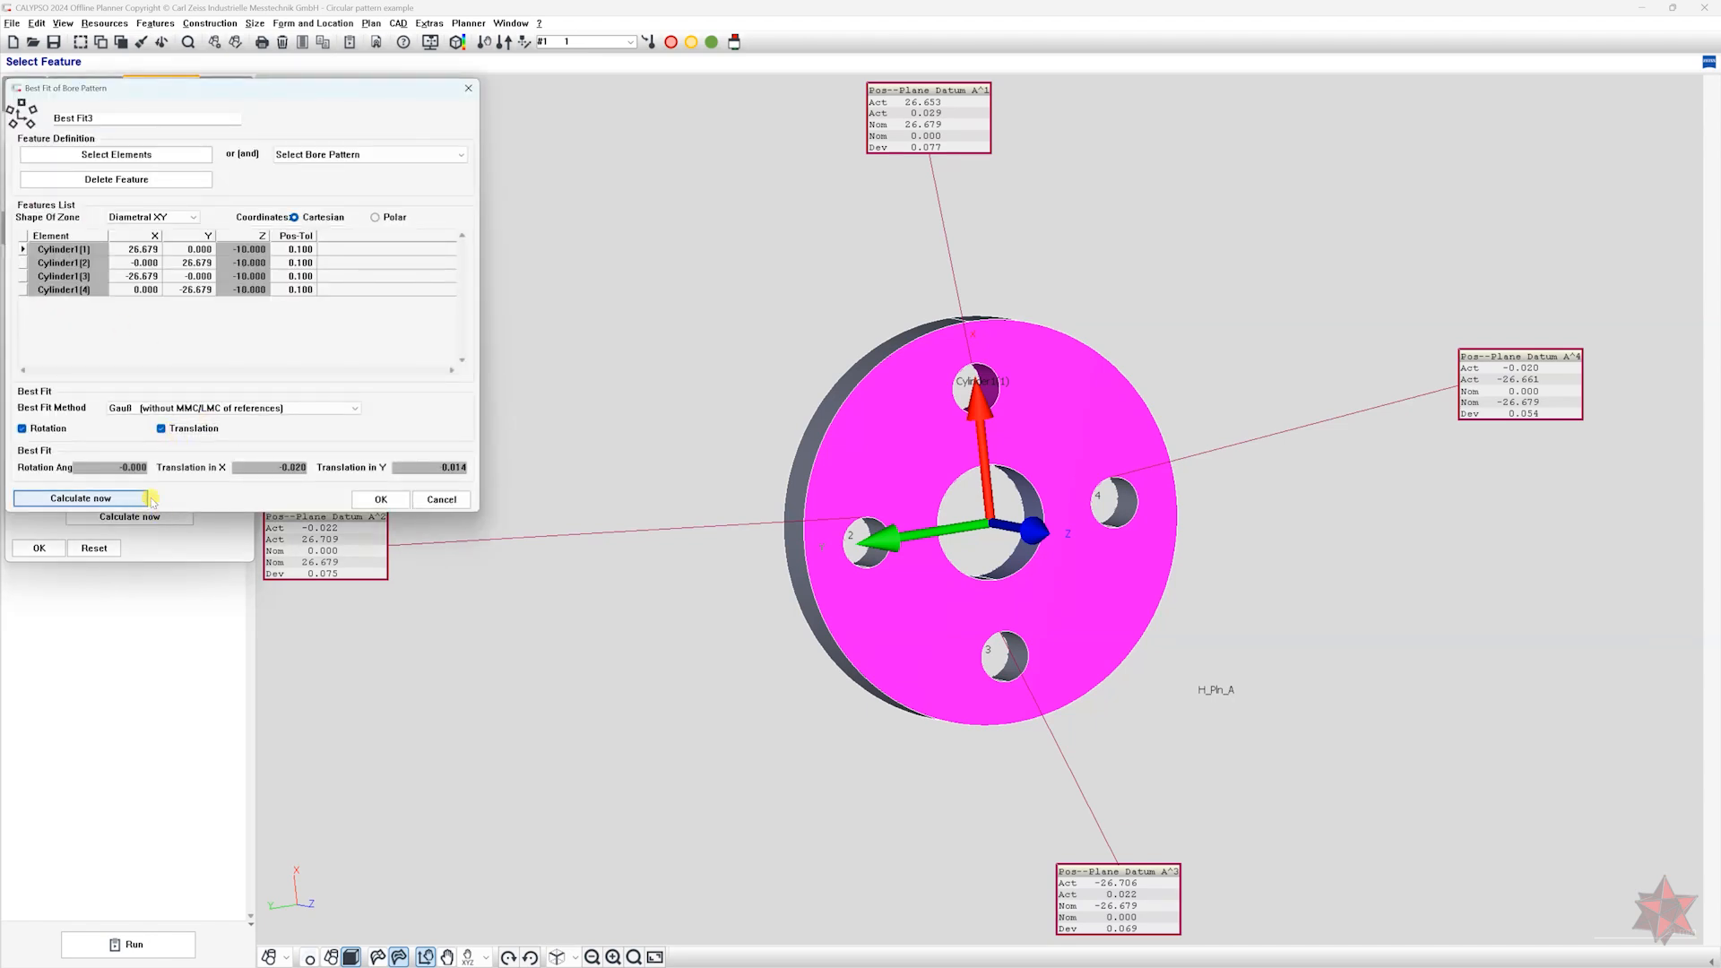
pyautogui.click(380, 499)
pyautogui.click(146, 521)
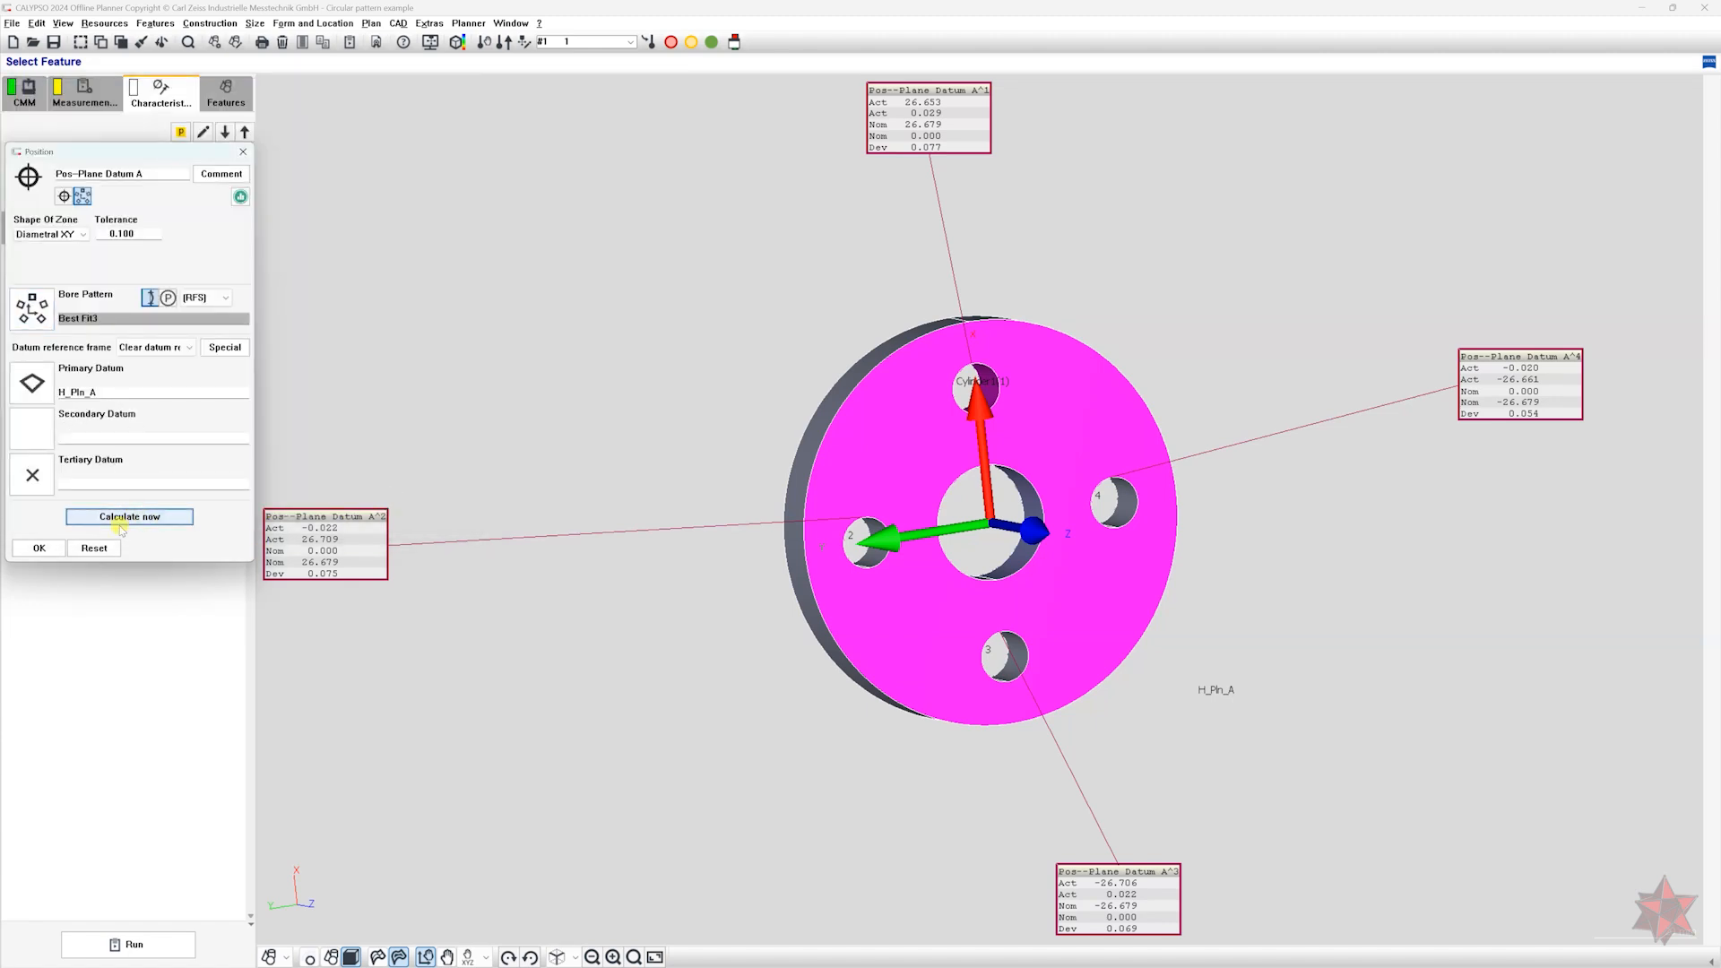
pyautogui.click(40, 547)
# Duplicate the Pos-Plane Datum A characteristic and rename the copy "Pos-Planes AB".
pyautogui.hotkey('ctrl', 'c')
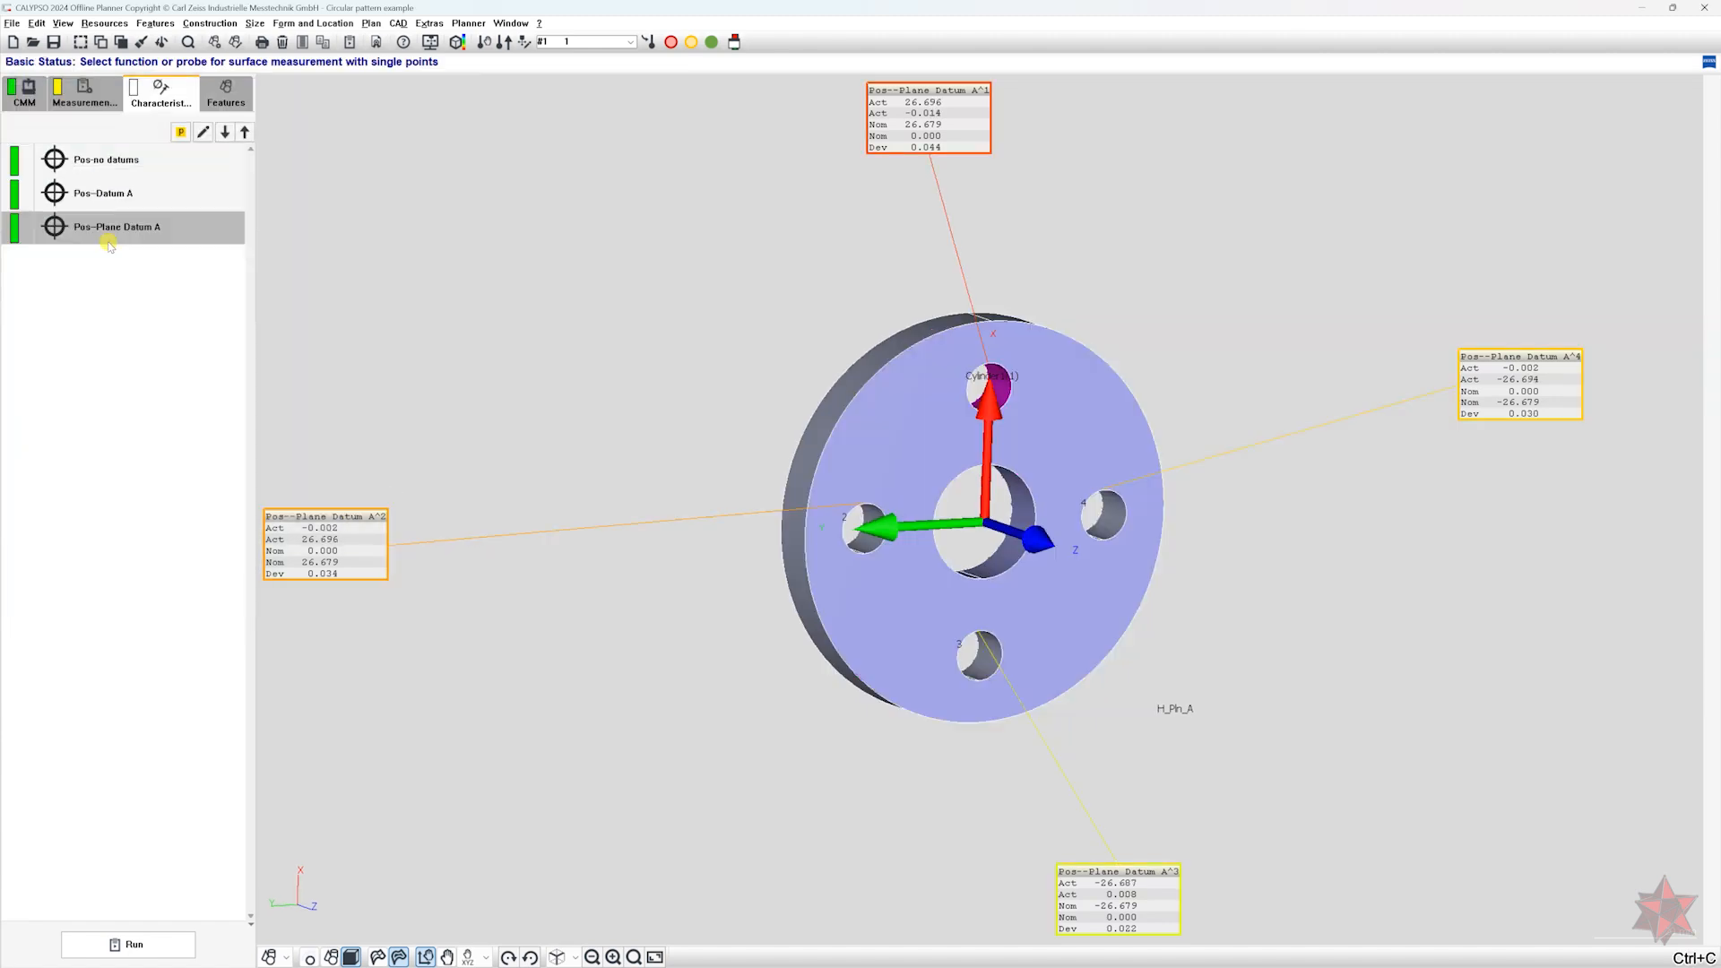
pyautogui.hotkey('ctrl', 'v')
pyautogui.doubleClick(111, 261)
pyautogui.click(102, 174)
pyautogui.write('s')
pyautogui.moveTo(110, 173); pyautogui.dragTo(258, 184)
pyautogui.write('AB')
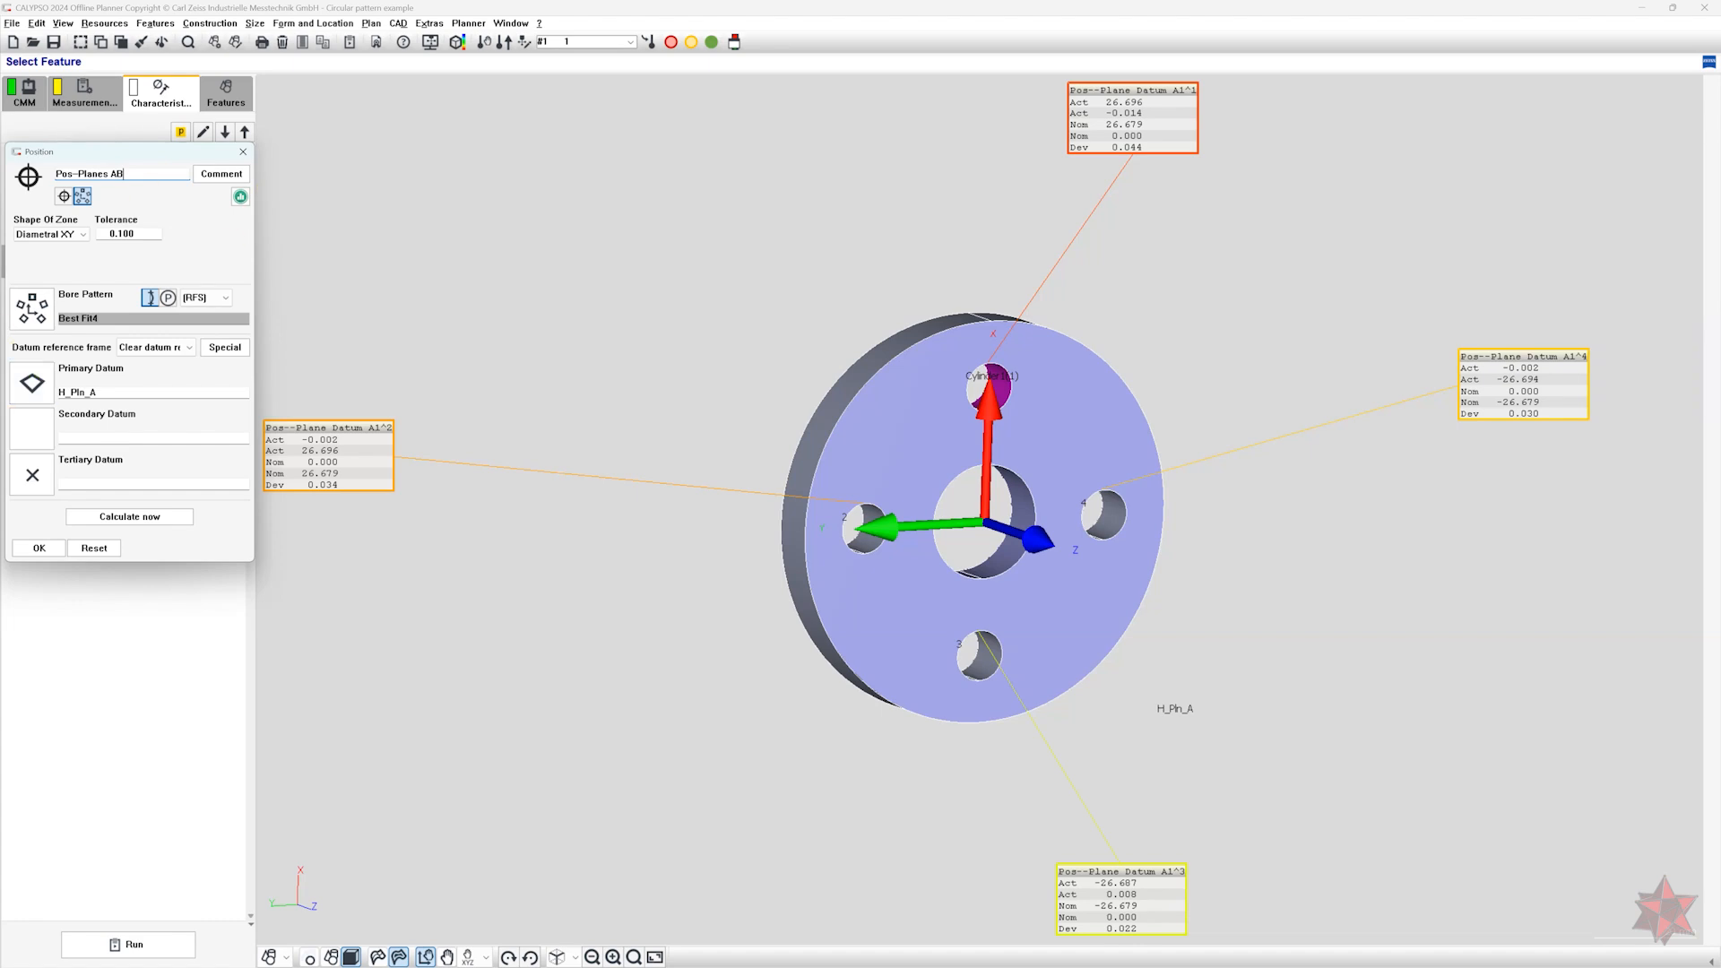
# Assign Dat B as primary and Dat C as secondary datum of the copy and correct its name to "Pos-Planes BC".
pyautogui.click(34, 386)
pyautogui.click(110, 397)
pyautogui.doubleClick(41, 321)
pyautogui.click(37, 434)
pyautogui.click(121, 440)
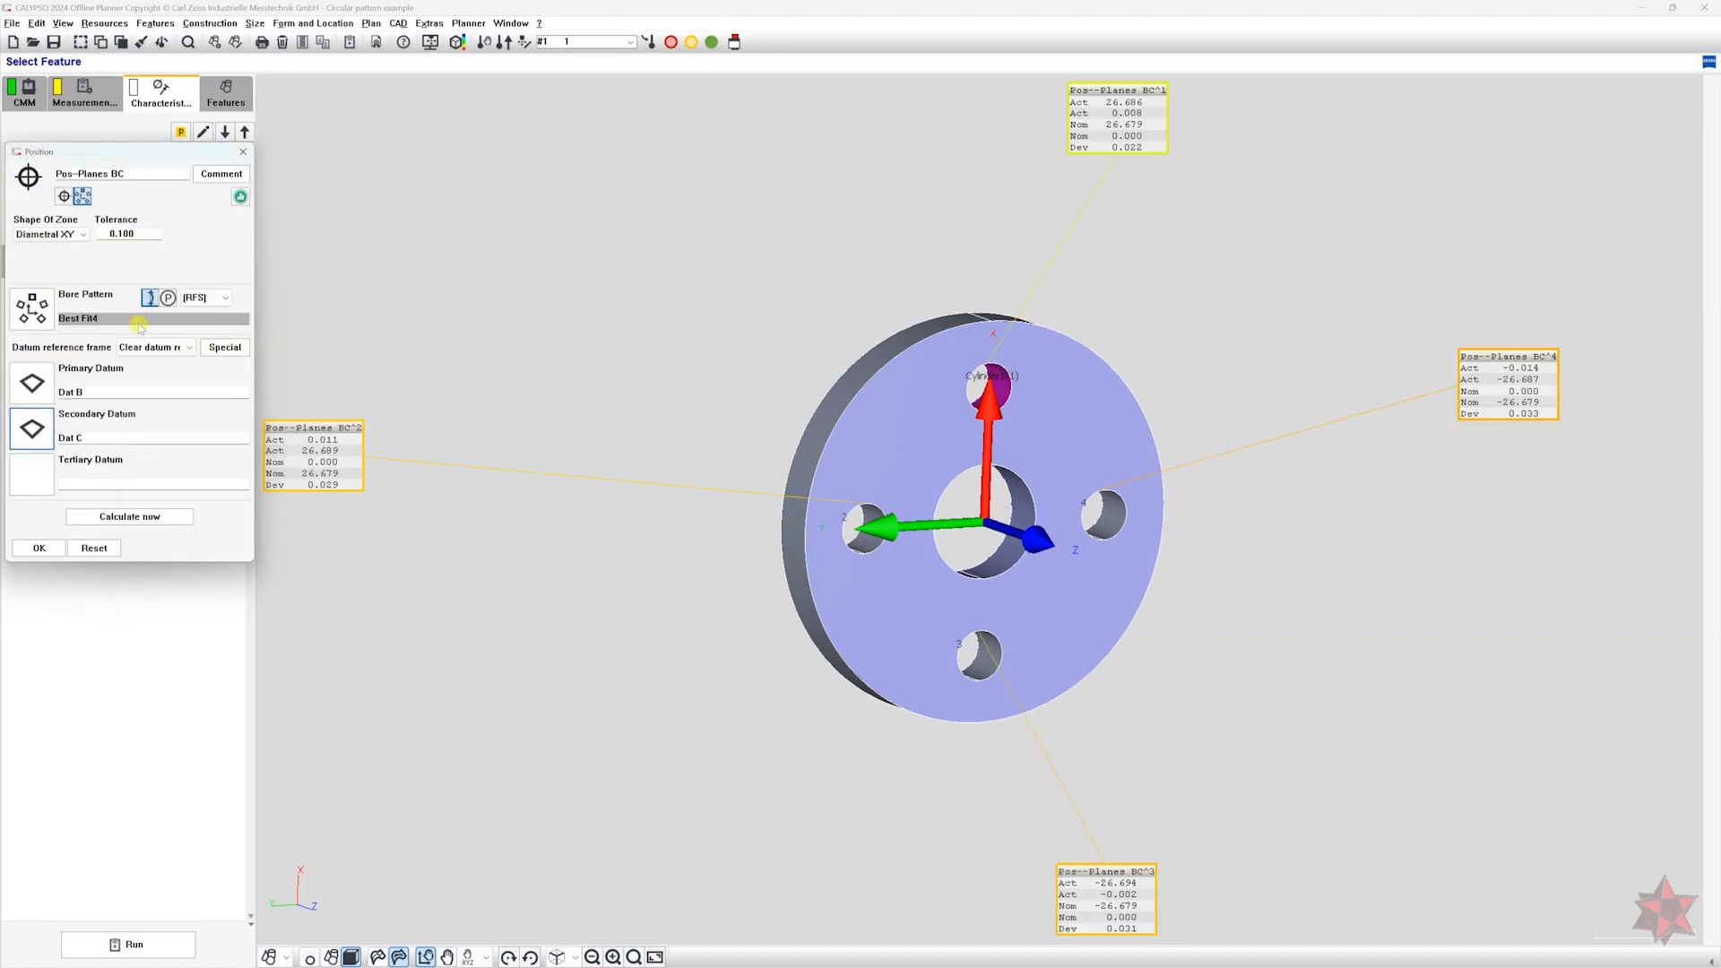
# Disable rotation and both X and Y translation in the Pos-Planes BC best fit, recalculate it, and accept the position.
pyautogui.click(52, 316)
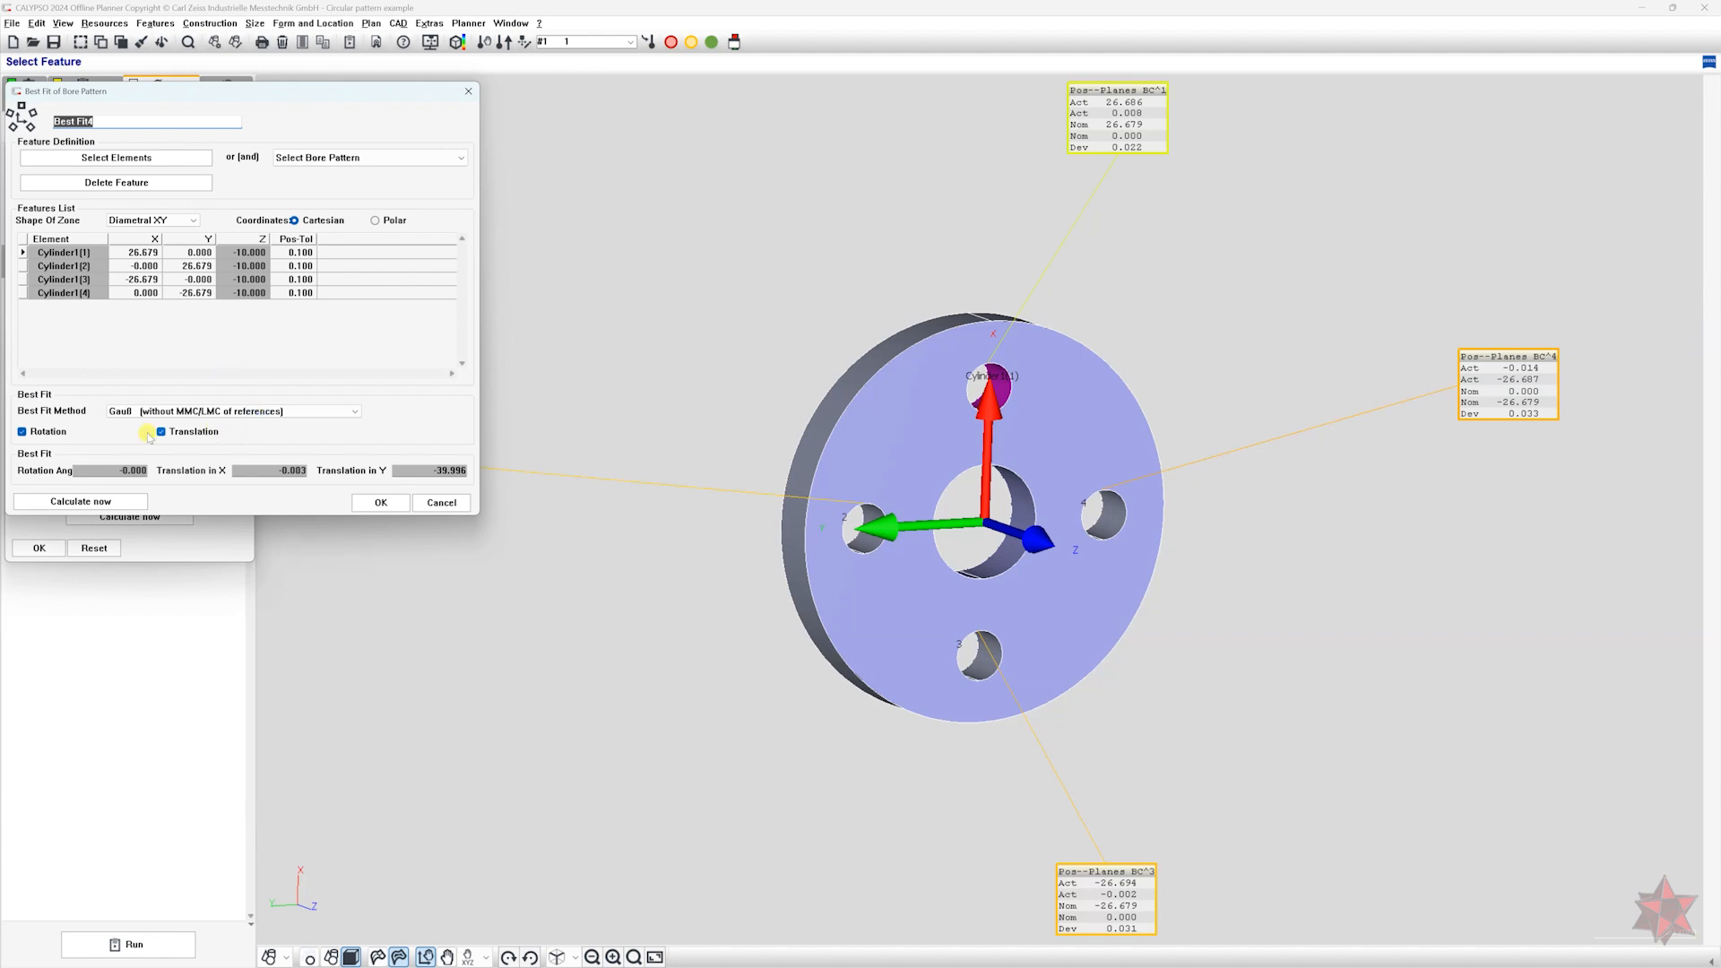
pyautogui.click(50, 433)
pyautogui.click(212, 432)
pyautogui.click(347, 434)
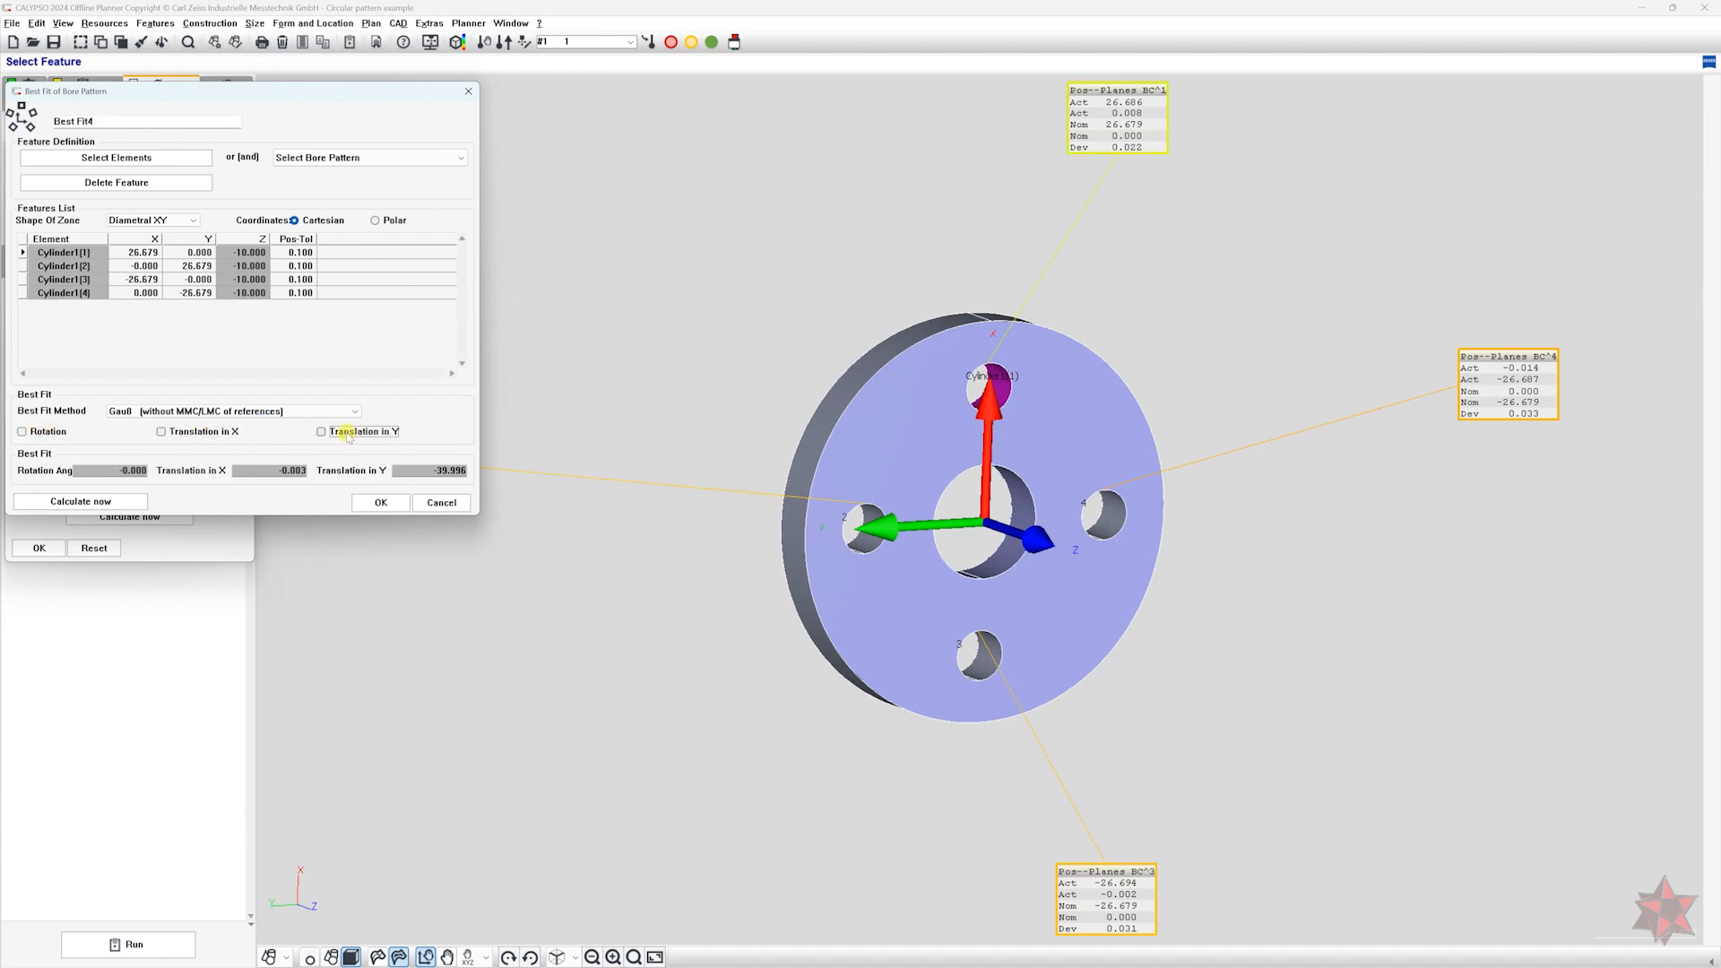
pyautogui.click(89, 501)
pyautogui.click(380, 502)
pyautogui.click(36, 547)
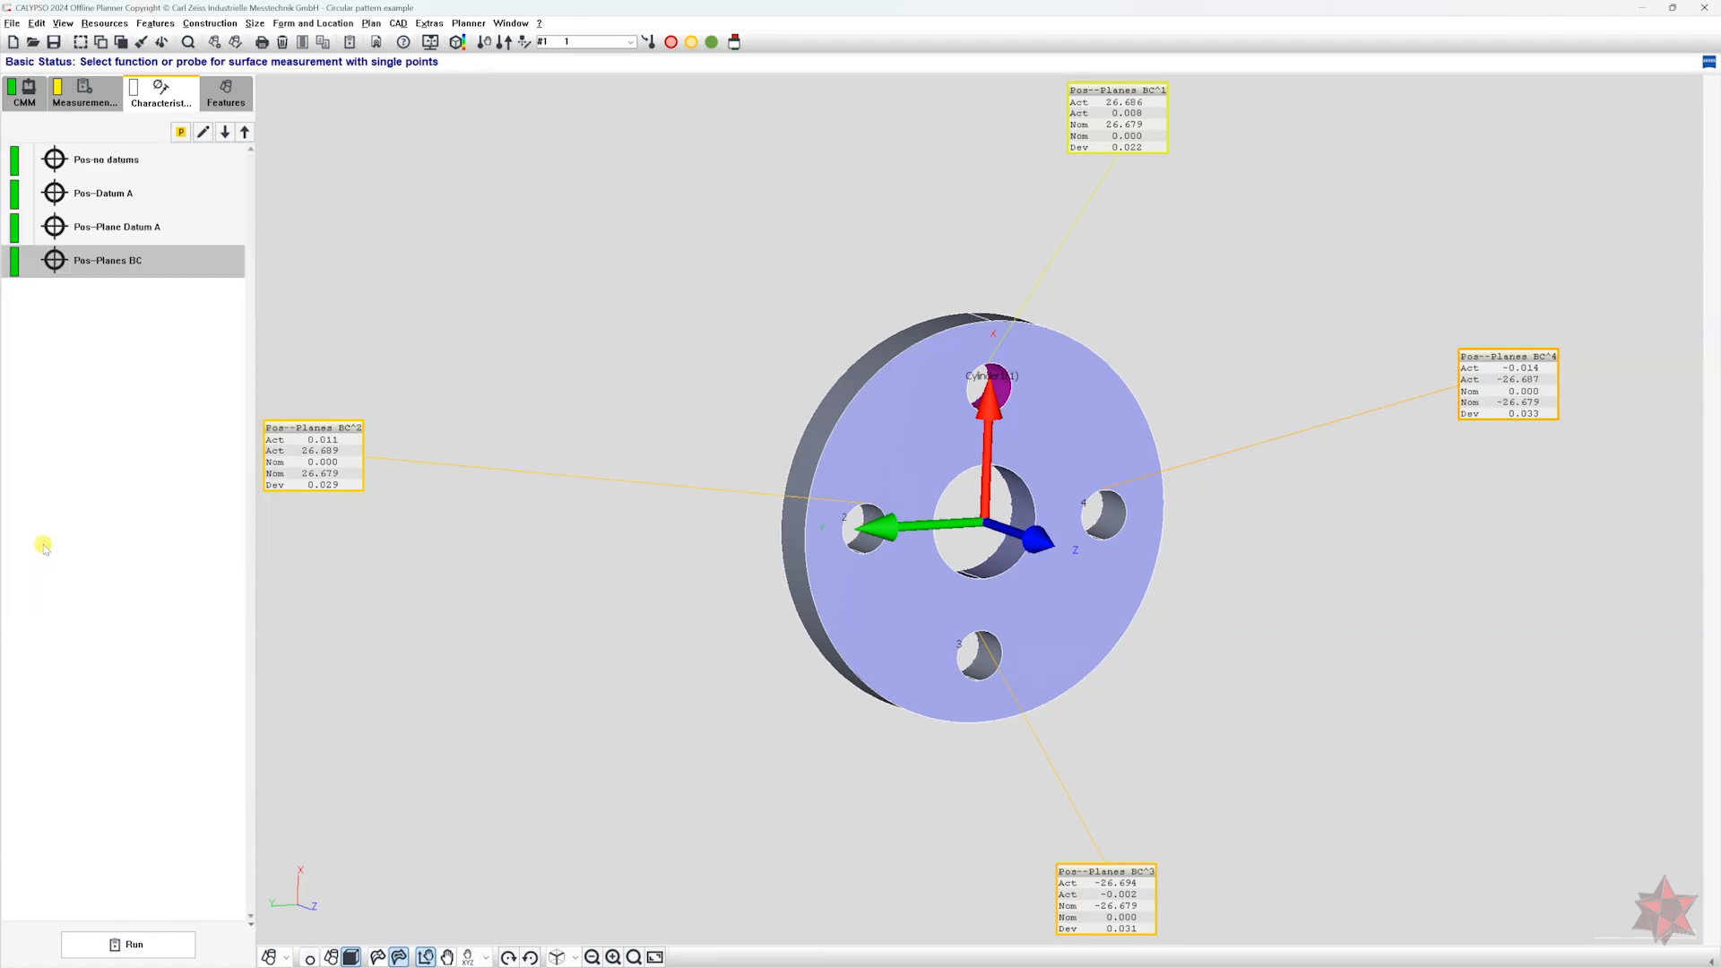
# Delete the Pos-Planes BC characteristic from the measurement plan.
pyautogui.doubleClick(136, 260)
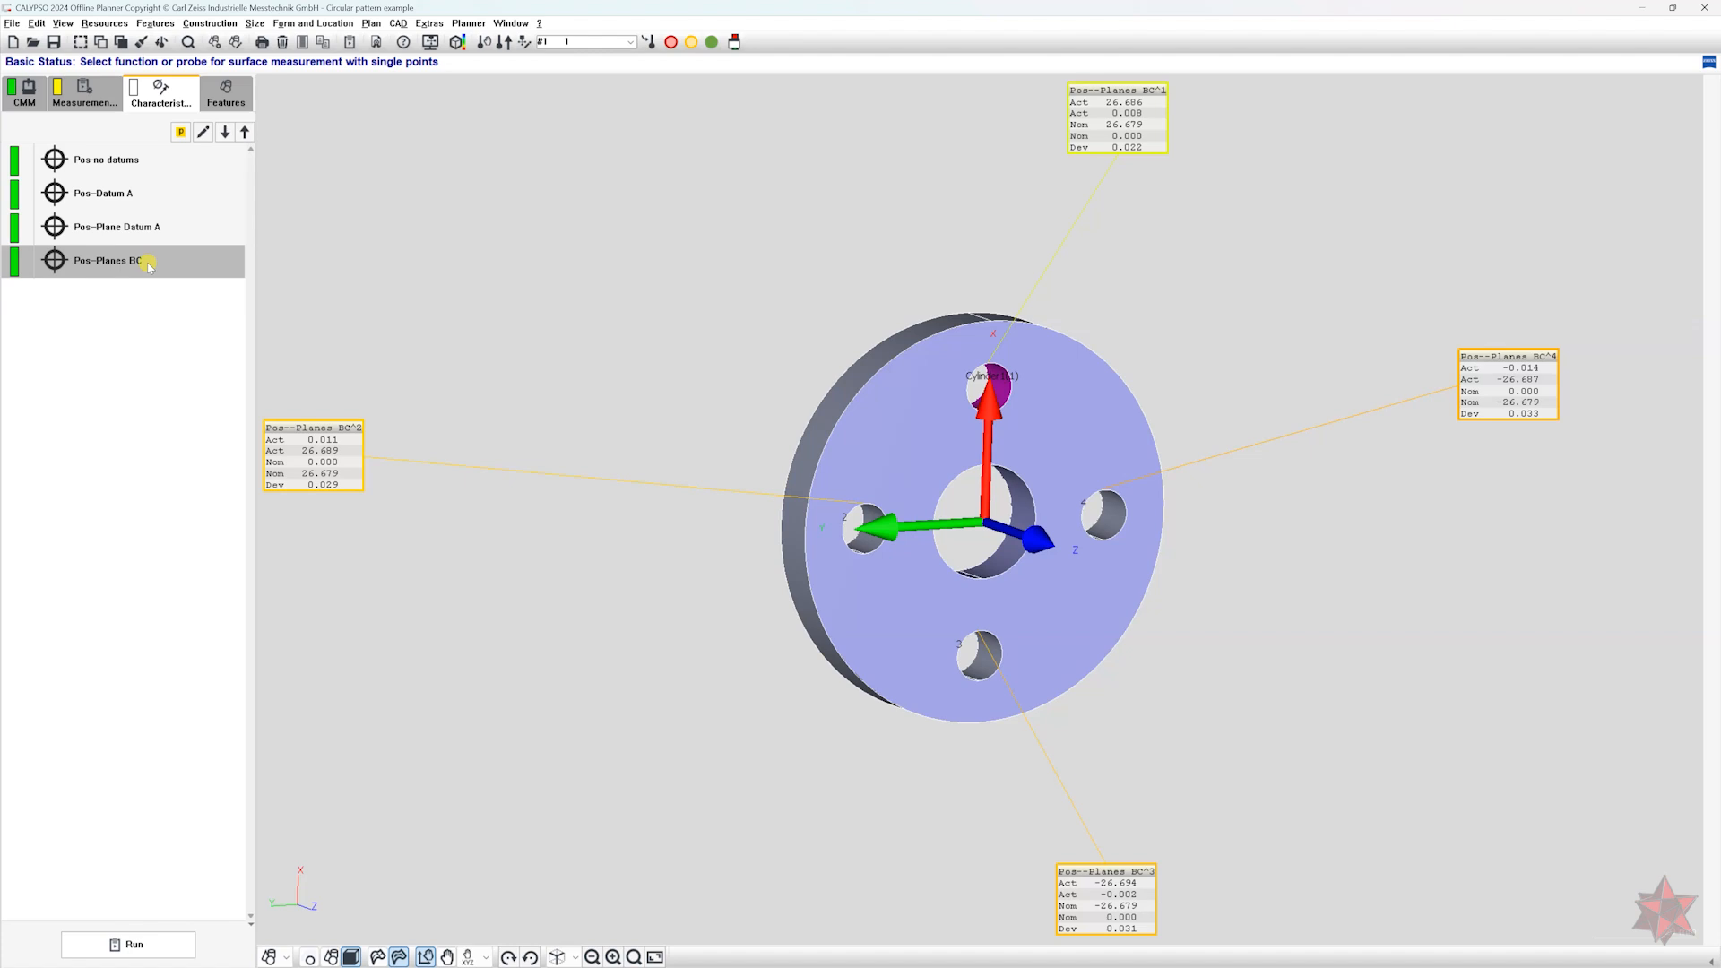
pyautogui.press('Delete')
pyautogui.moveTo(639, 419); pyautogui.dragTo(644, 380, button='middle')
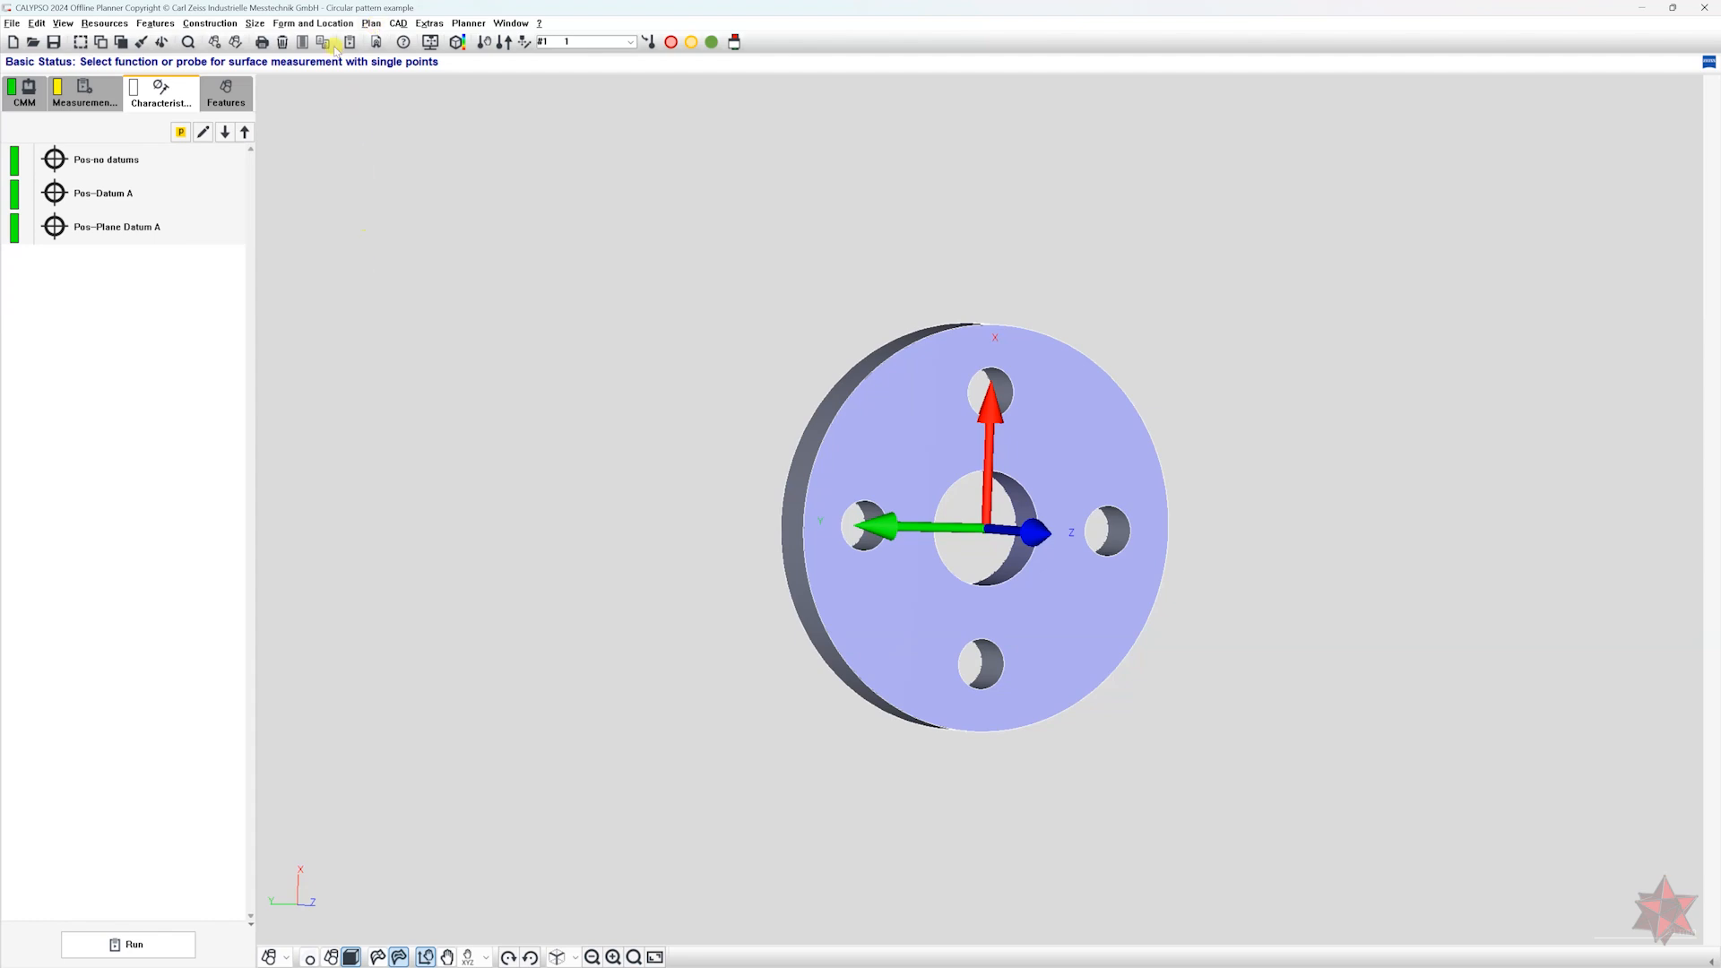
# Add a GDT Position characteristic from the GD&T Engine and open it for editing.
pyautogui.click(313, 23)
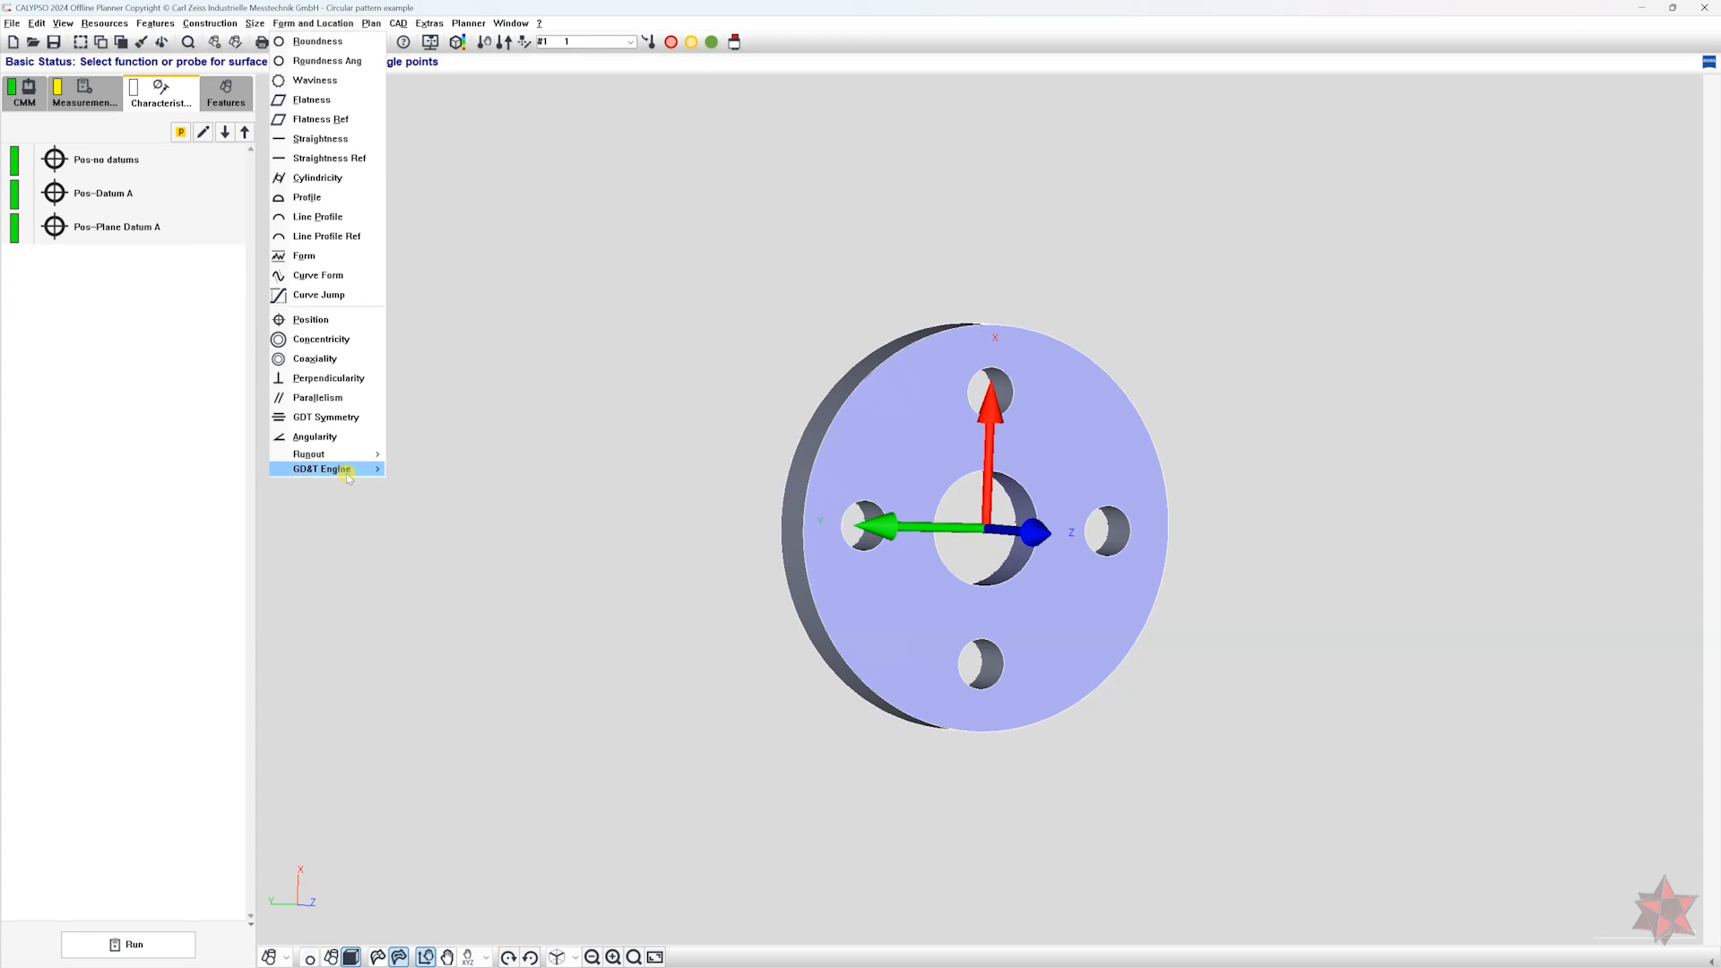
pyautogui.moveTo(346, 472)
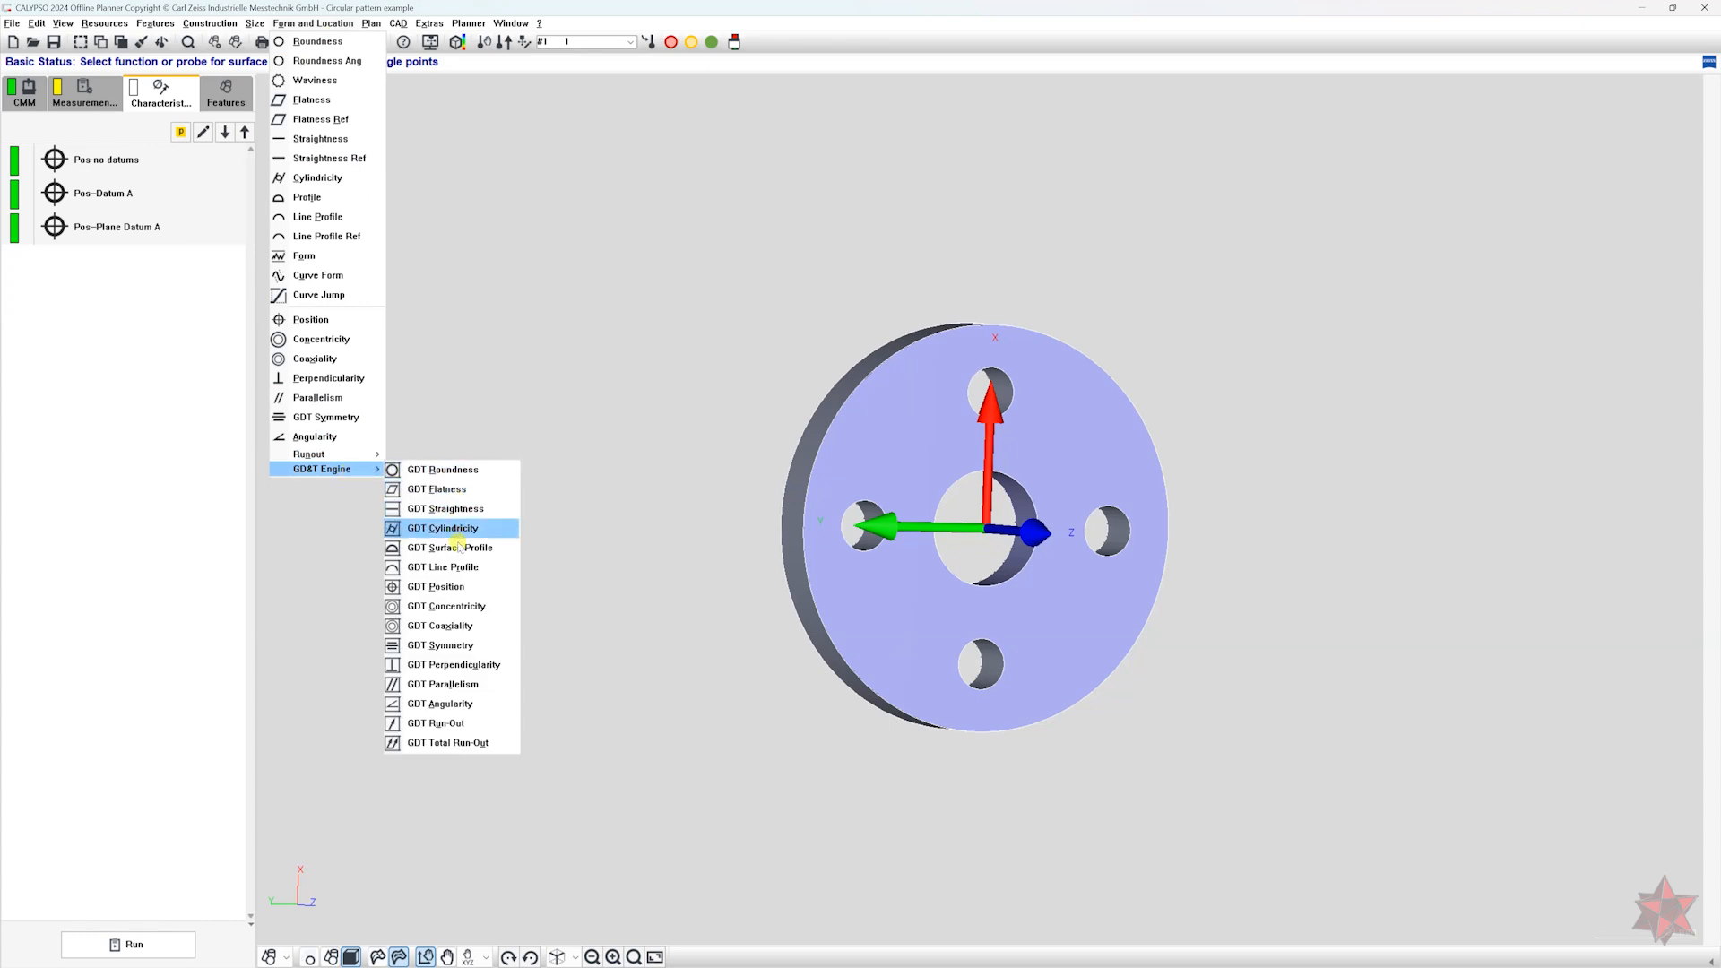
pyautogui.click(451, 587)
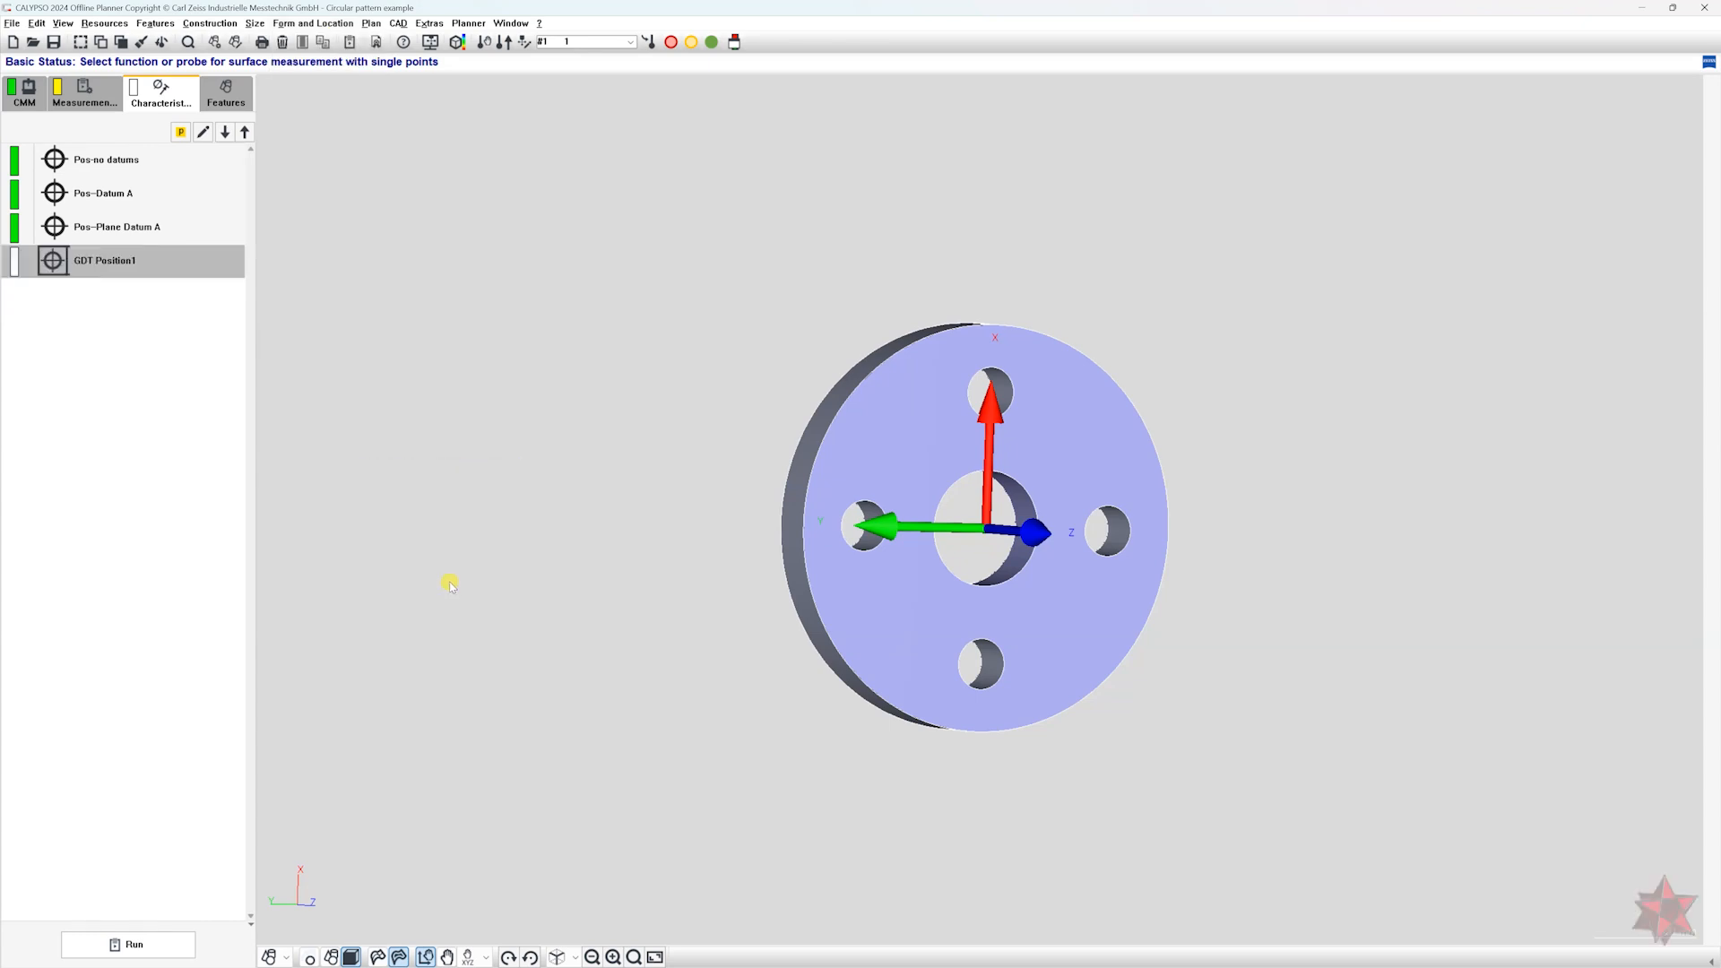
pyautogui.doubleClick(147, 261)
pyautogui.moveTo(151, 153); pyautogui.dragTo(579, 204)
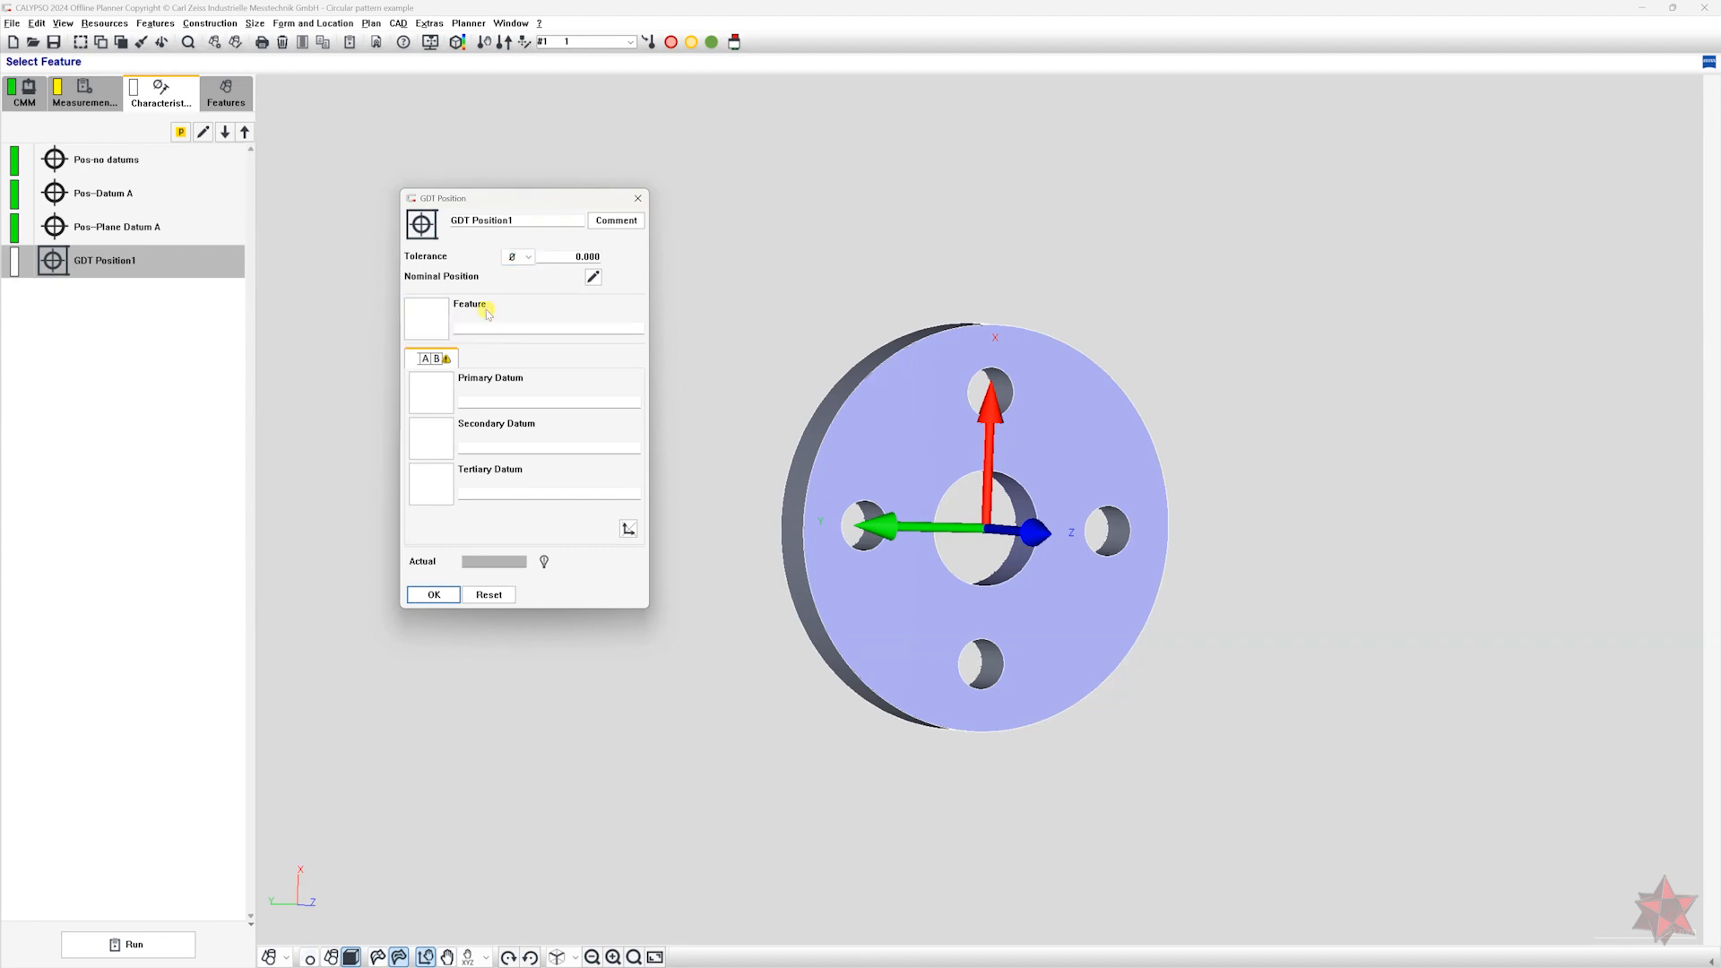
# Set the GDT position tolerance to 0.100 and assign the Cylinder1(*) hole pattern as its feature.
pyautogui.click(570, 256)
pyautogui.moveTo(571, 256); pyautogui.dragTo(675, 248)
pyautogui.write('0')
pyautogui.click(462, 321)
pyautogui.doubleClick(460, 359)
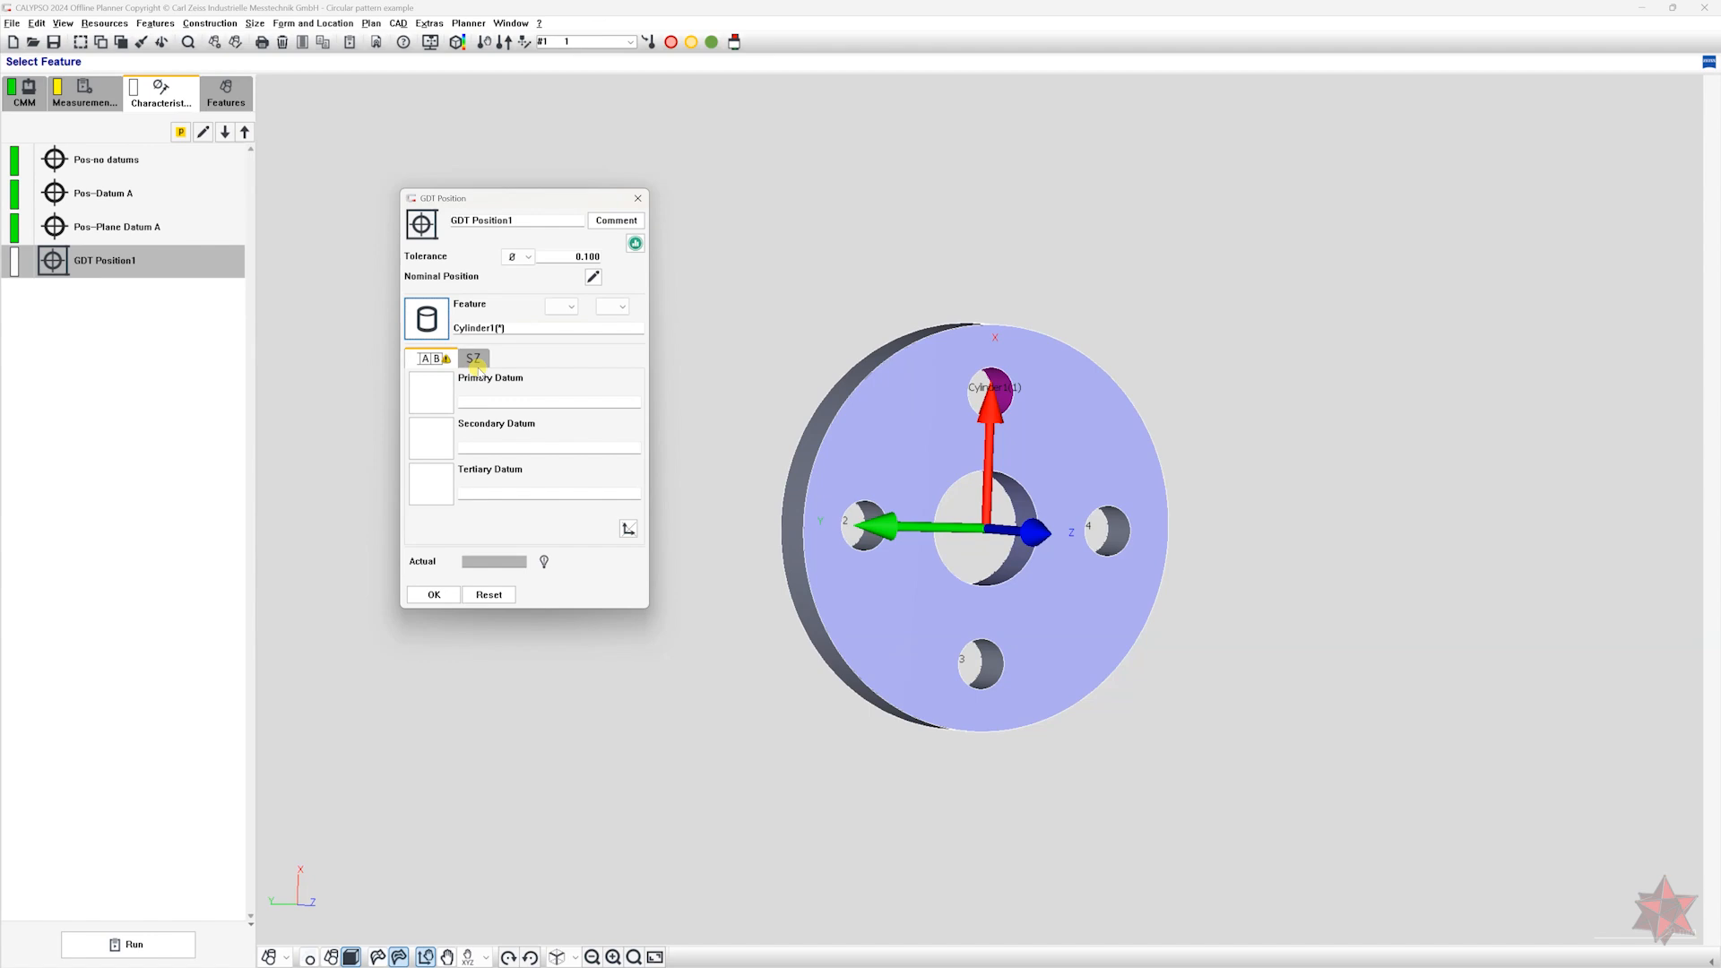
# Assign the hole list Cylinder1(1-4) as the primary datum and switch the nominal position to polar coordinates.
pyautogui.doubleClick(458, 388)
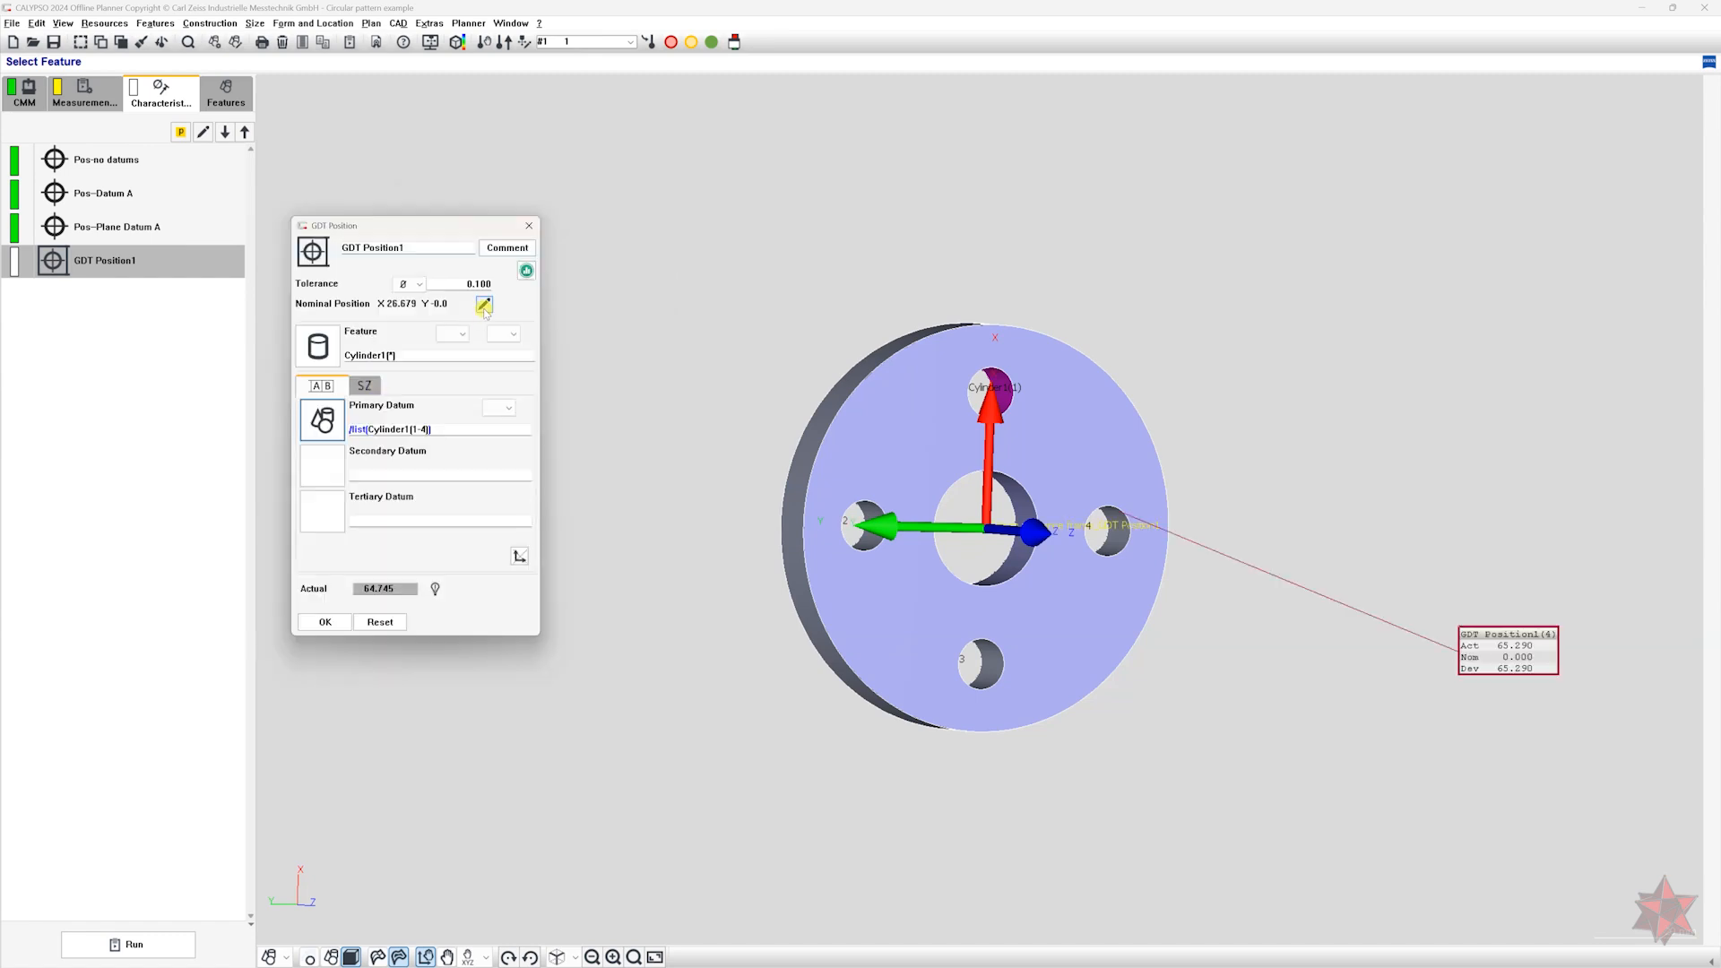
pyautogui.click(484, 306)
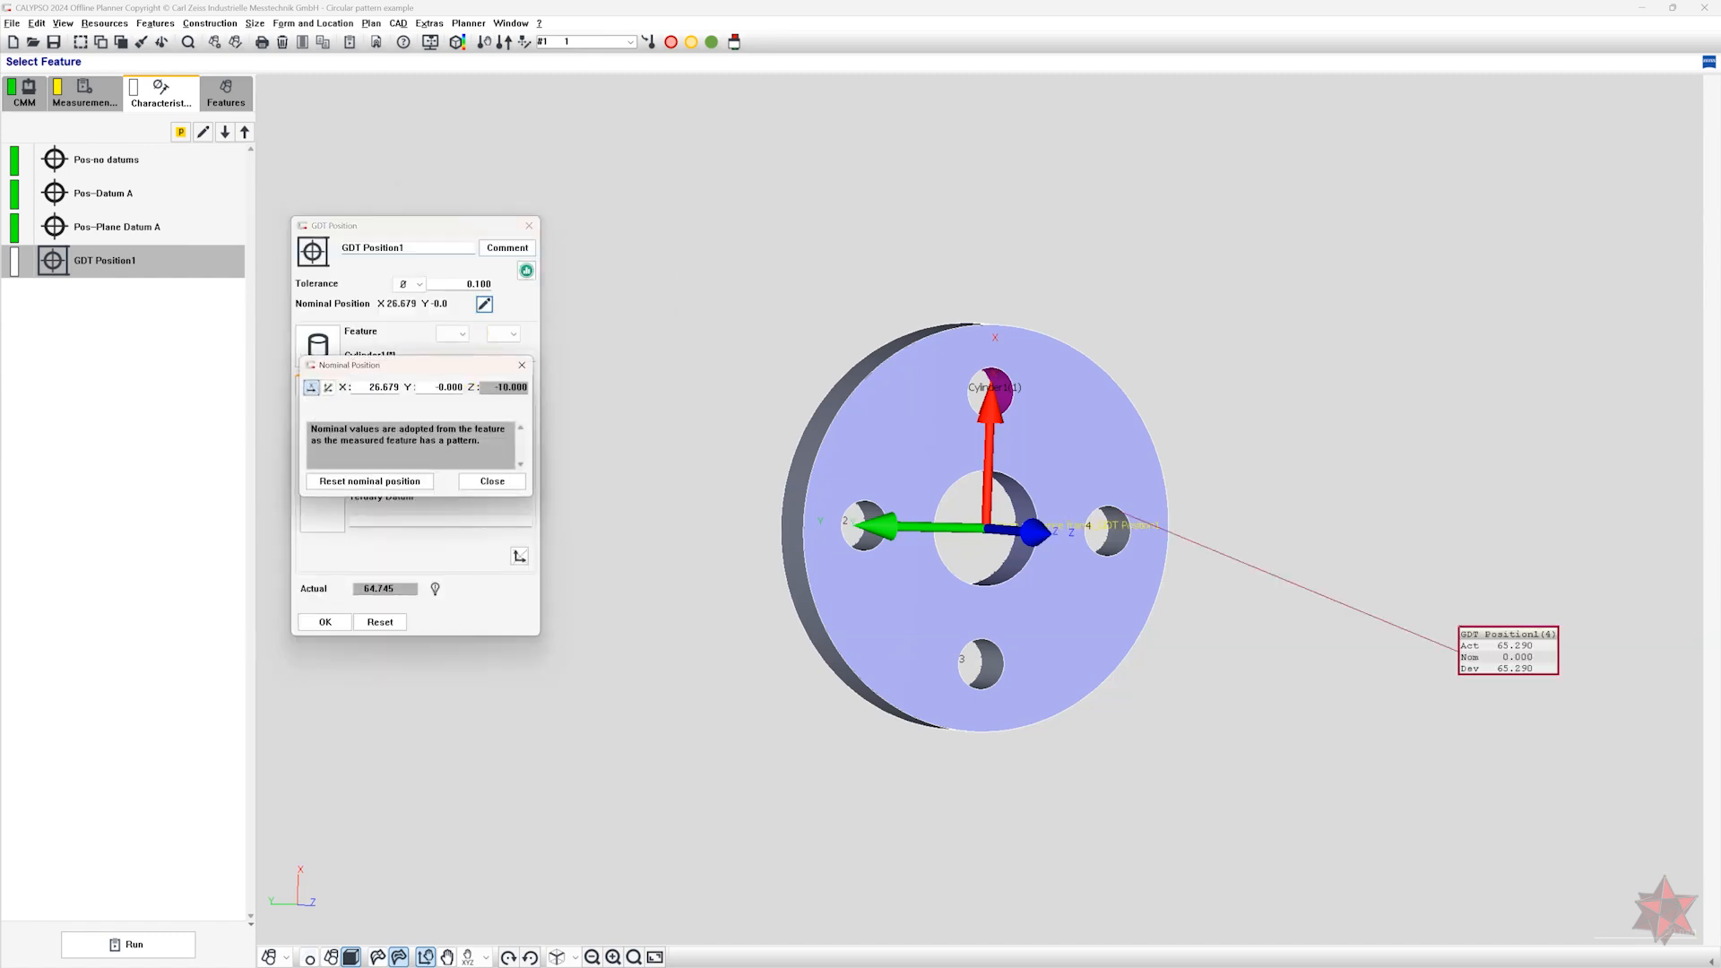
pyautogui.click(328, 389)
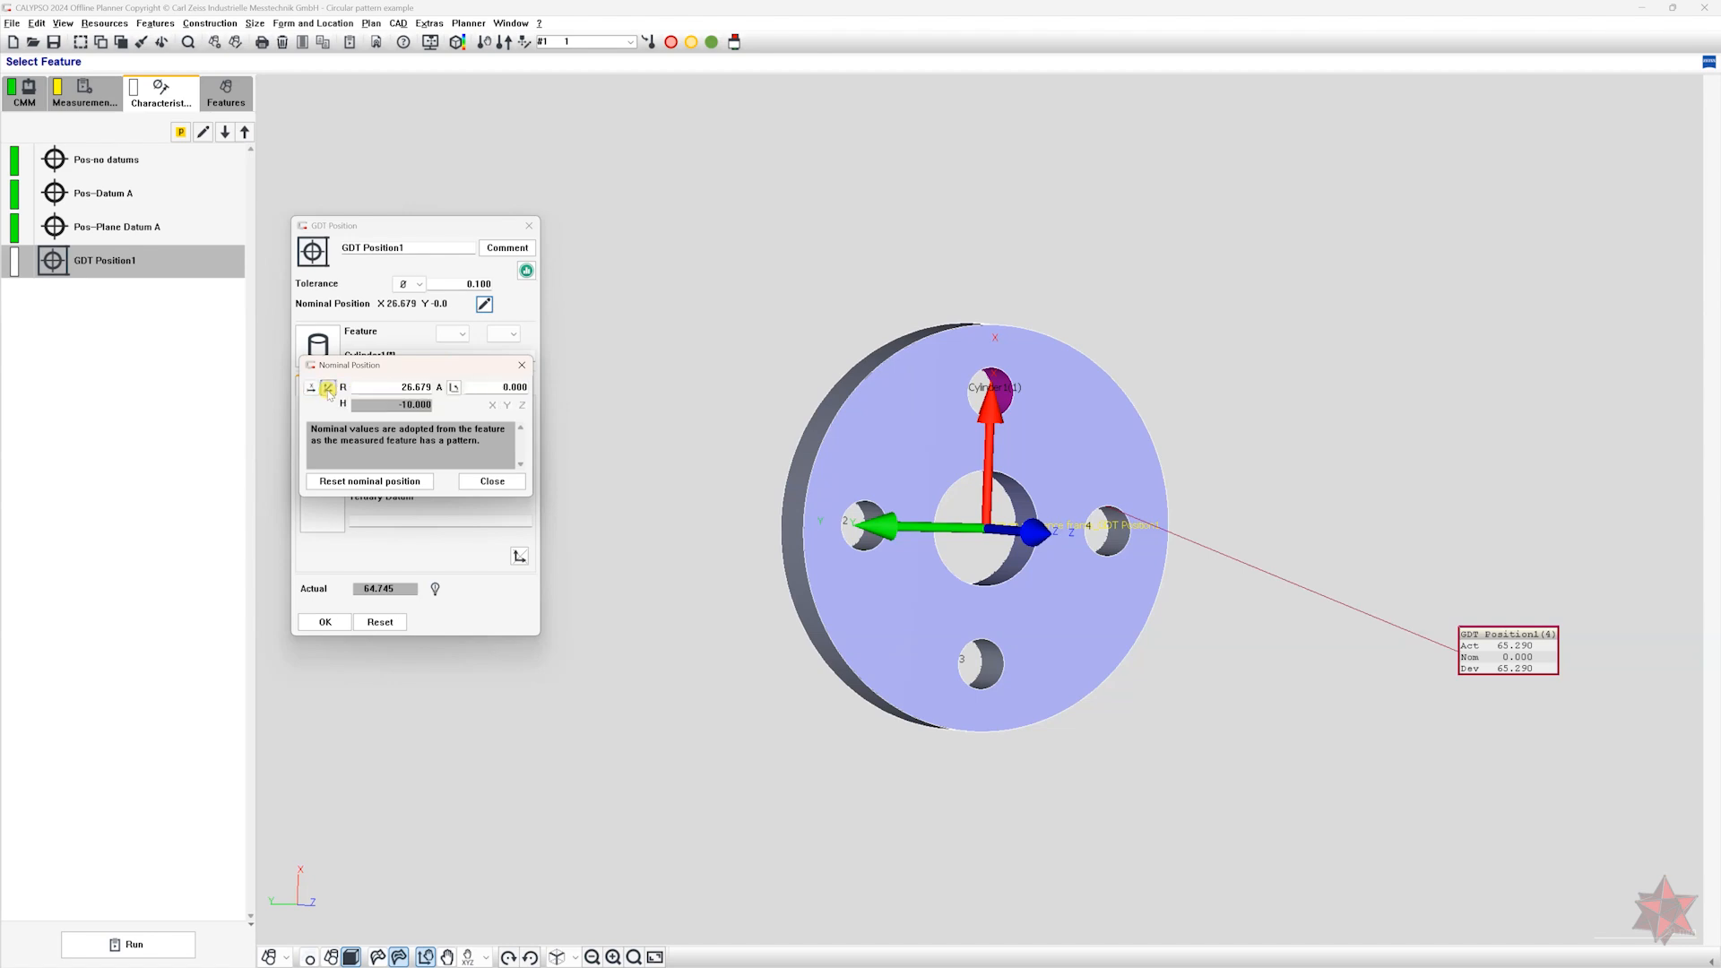
pyautogui.click(493, 484)
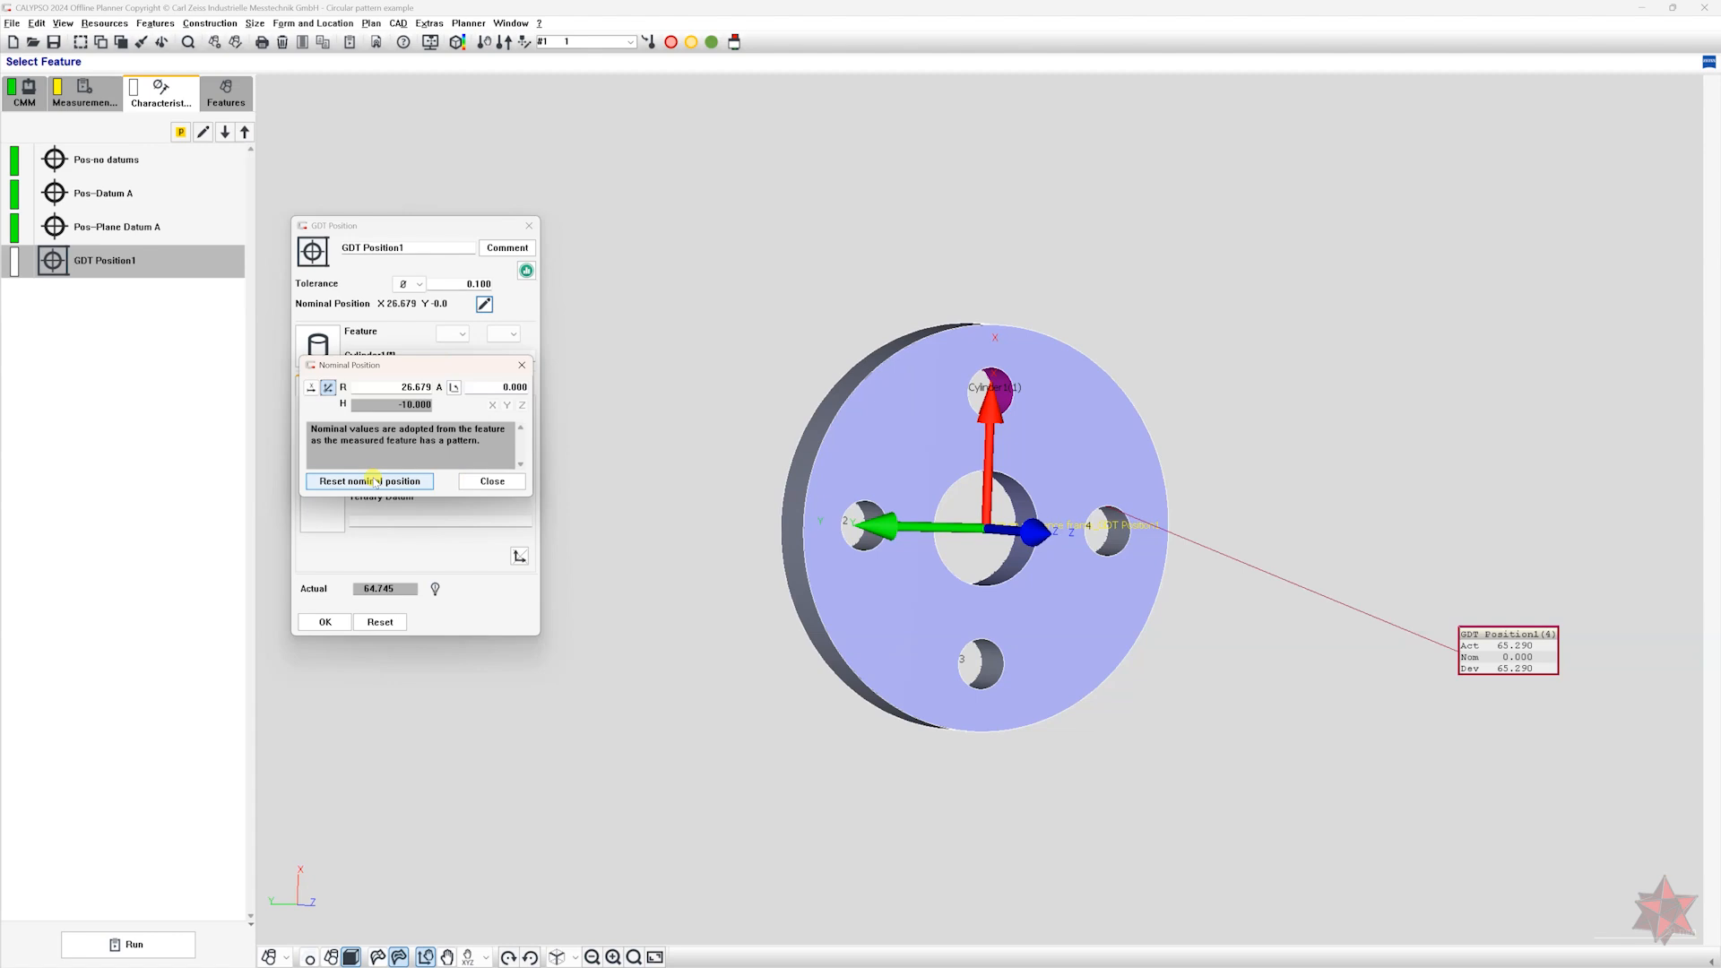
pyautogui.click(492, 481)
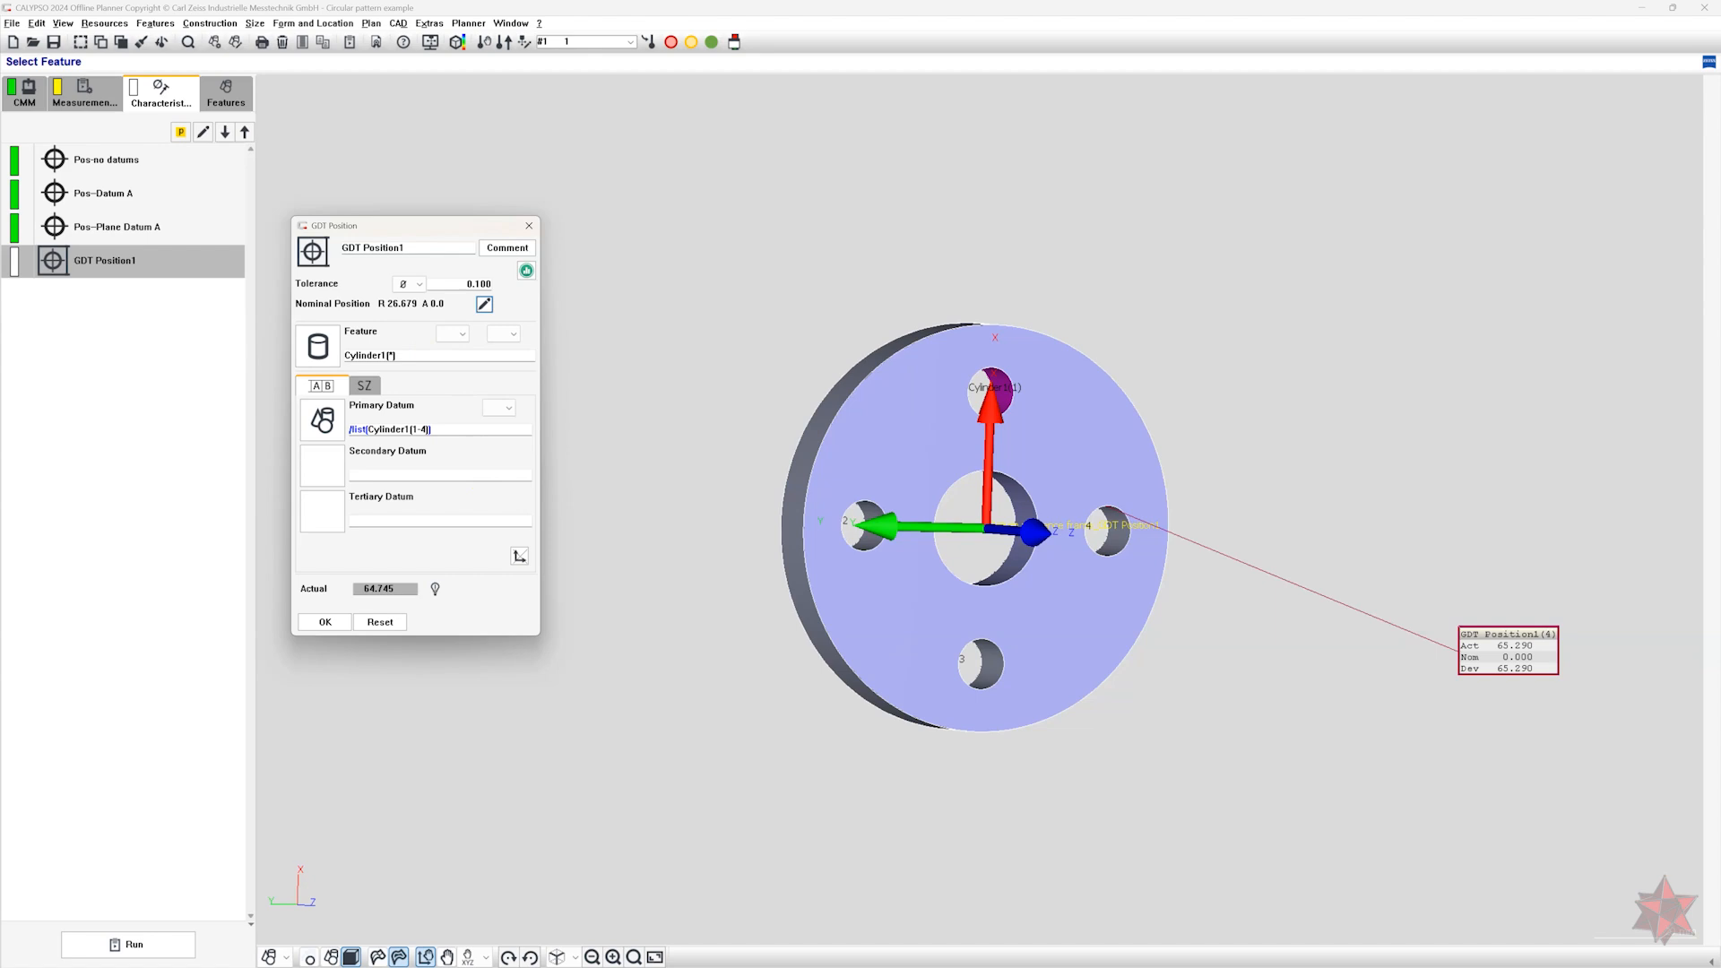
# Evaluate the four GDT Position1 holes together as a CZ - Combined Zone simultaneous requirement.
pyautogui.click(364, 386)
pyautogui.click(522, 409)
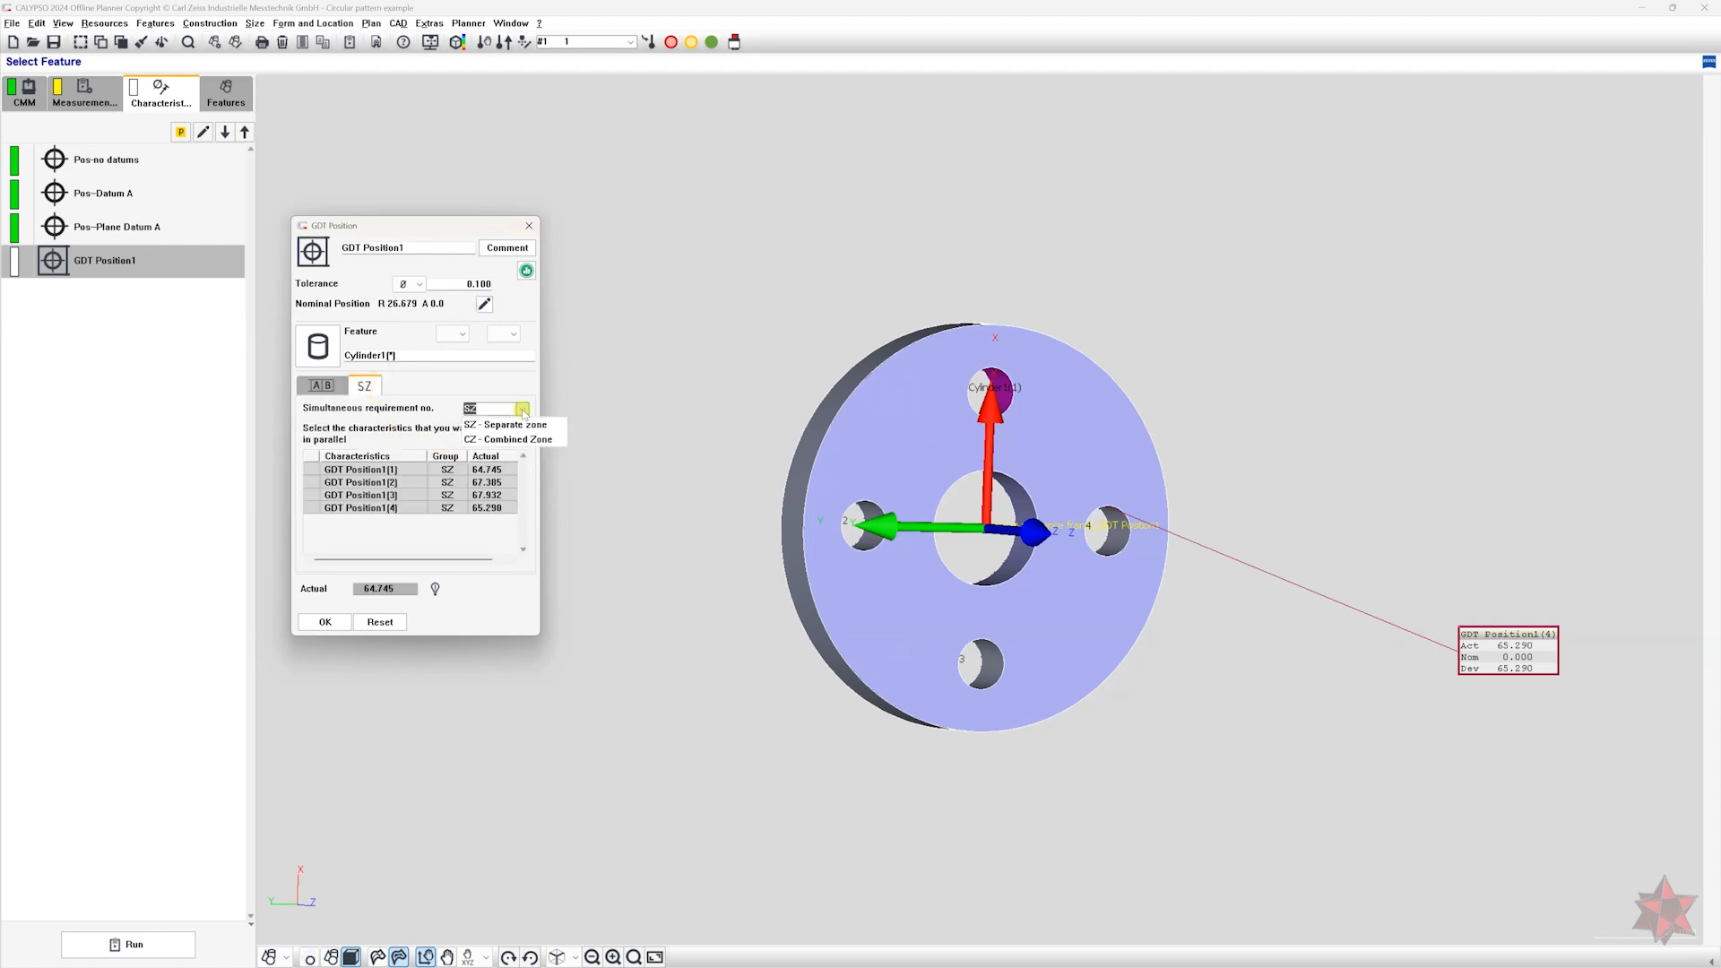
pyautogui.click(507, 438)
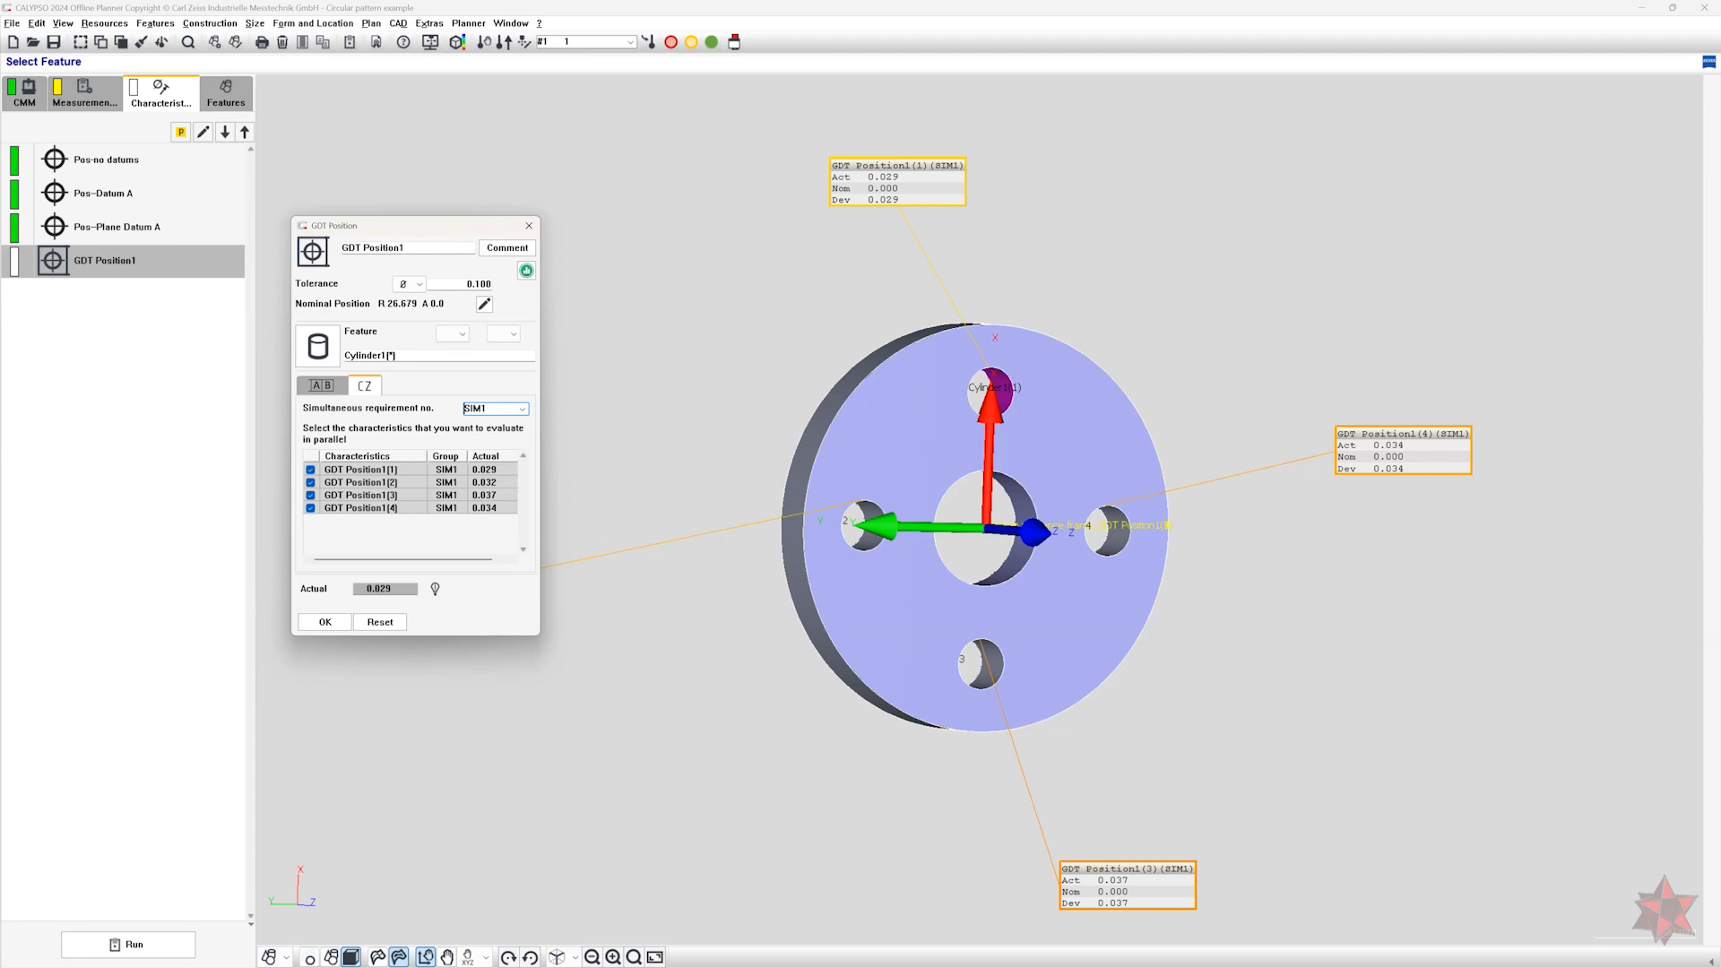
pyautogui.moveTo(430, 233); pyautogui.dragTo(381, 158)
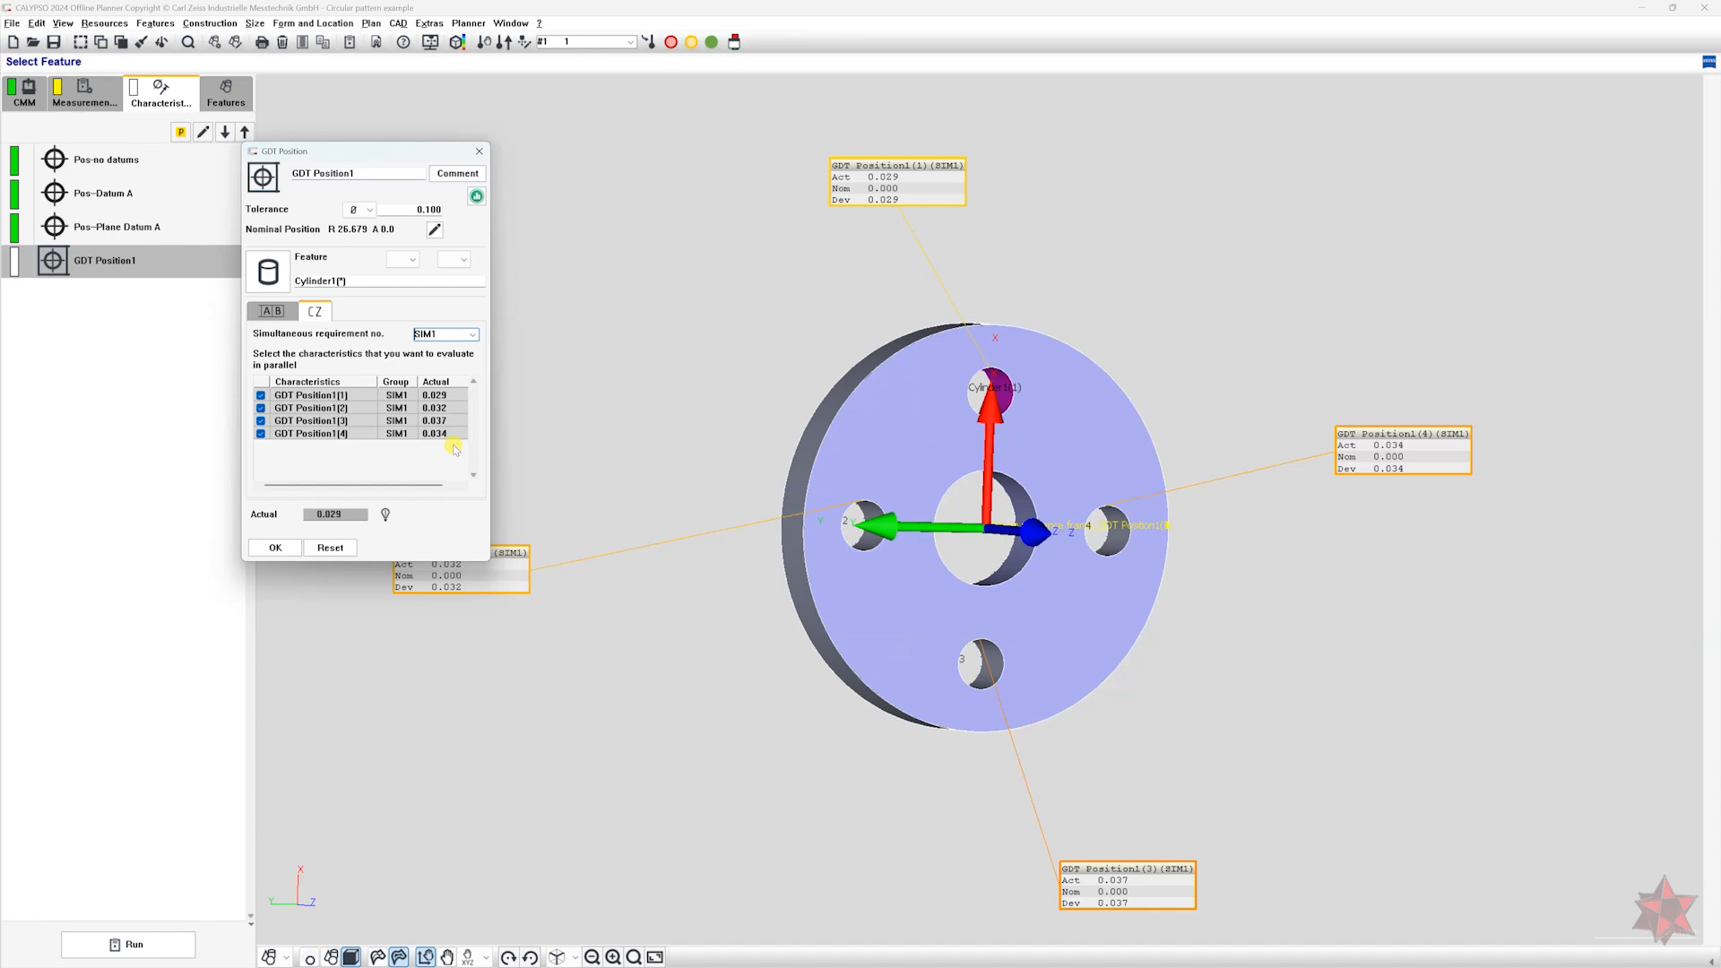
# Review the computation details and evaluation method of GDT Position1, and accept the characteristic.
pyautogui.click(386, 516)
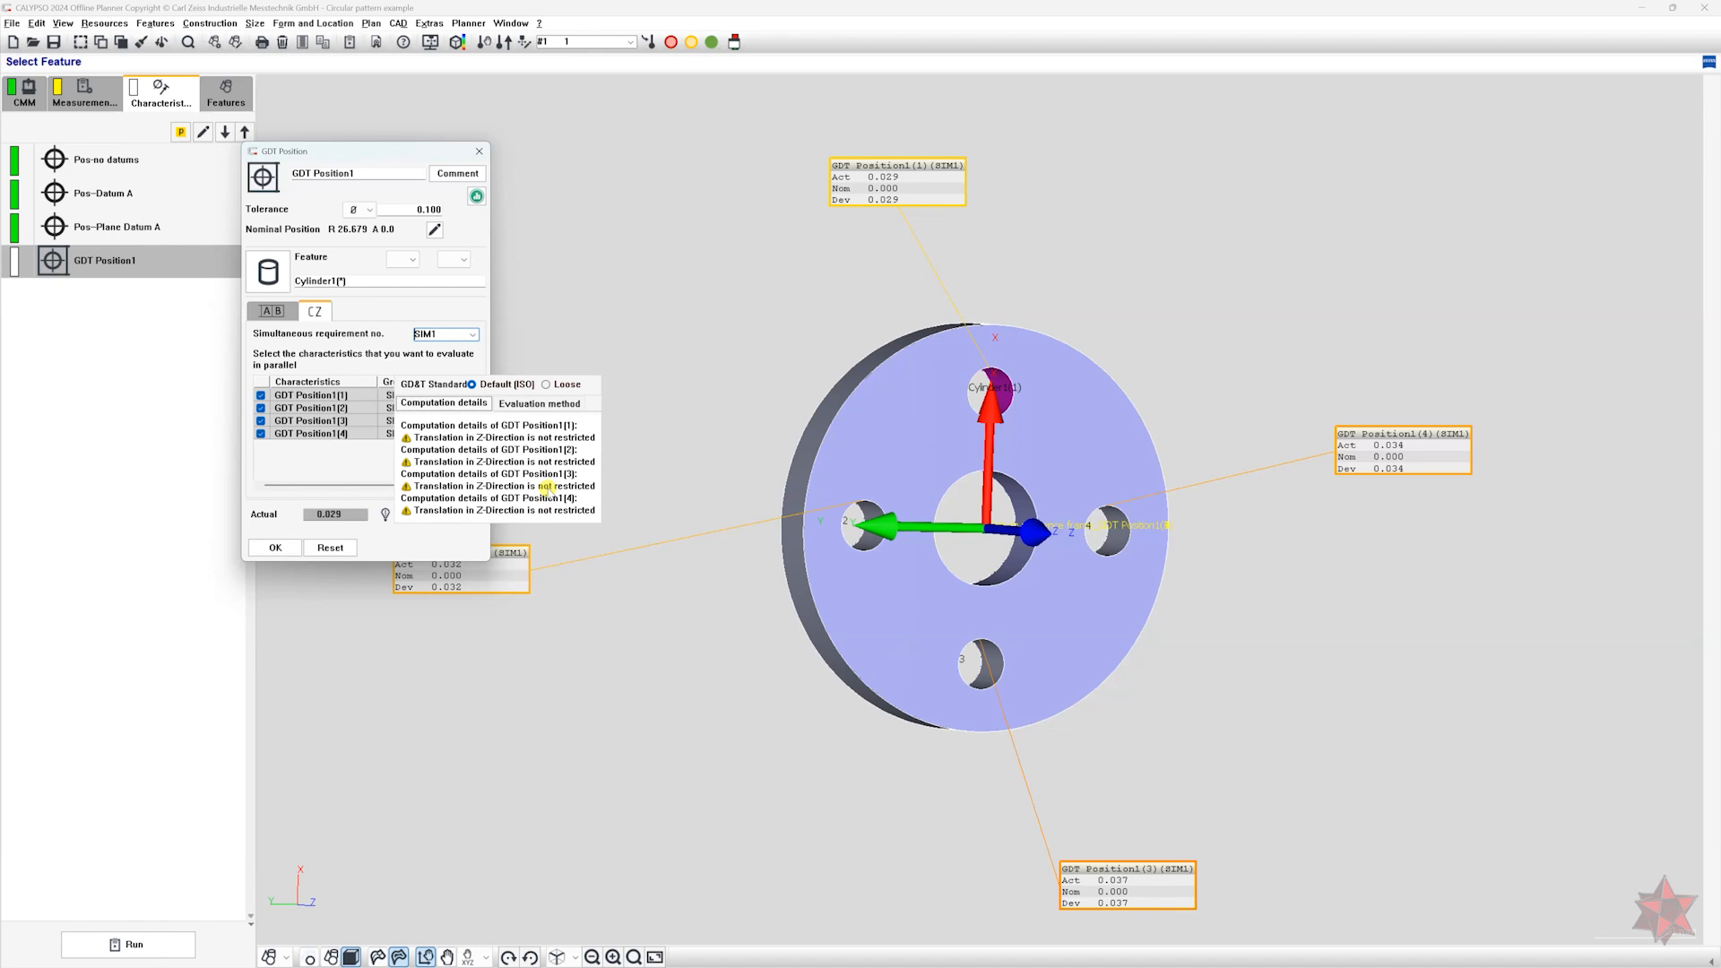
pyautogui.click(541, 406)
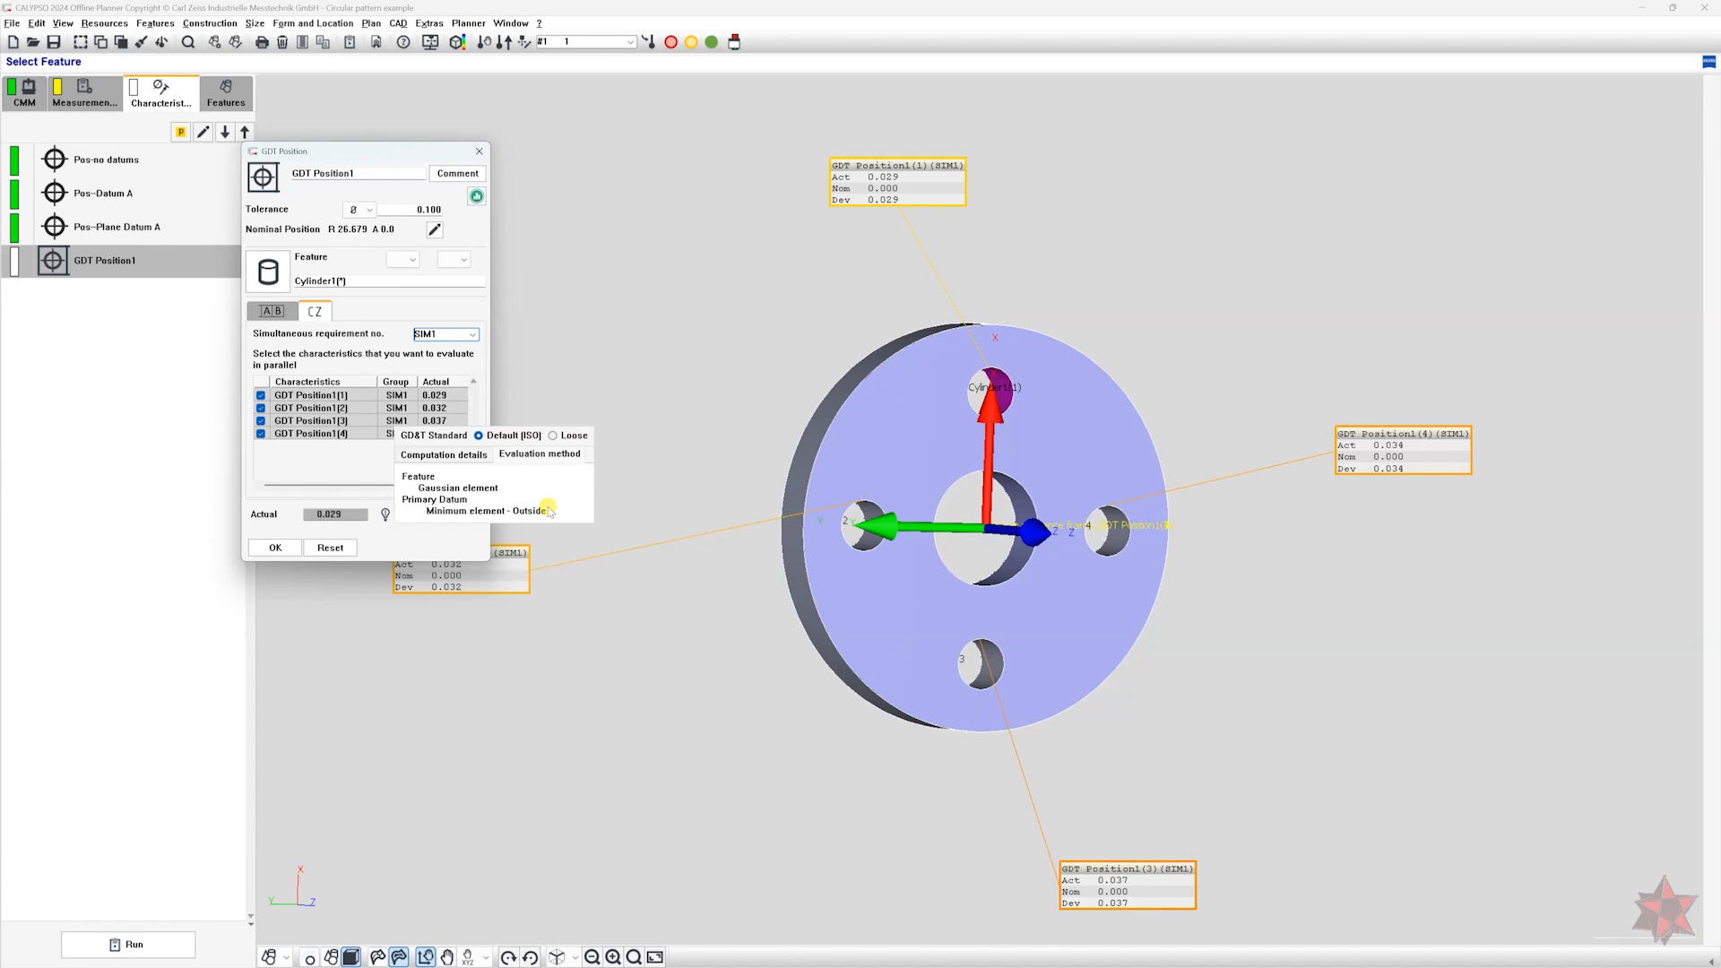
pyautogui.click(281, 548)
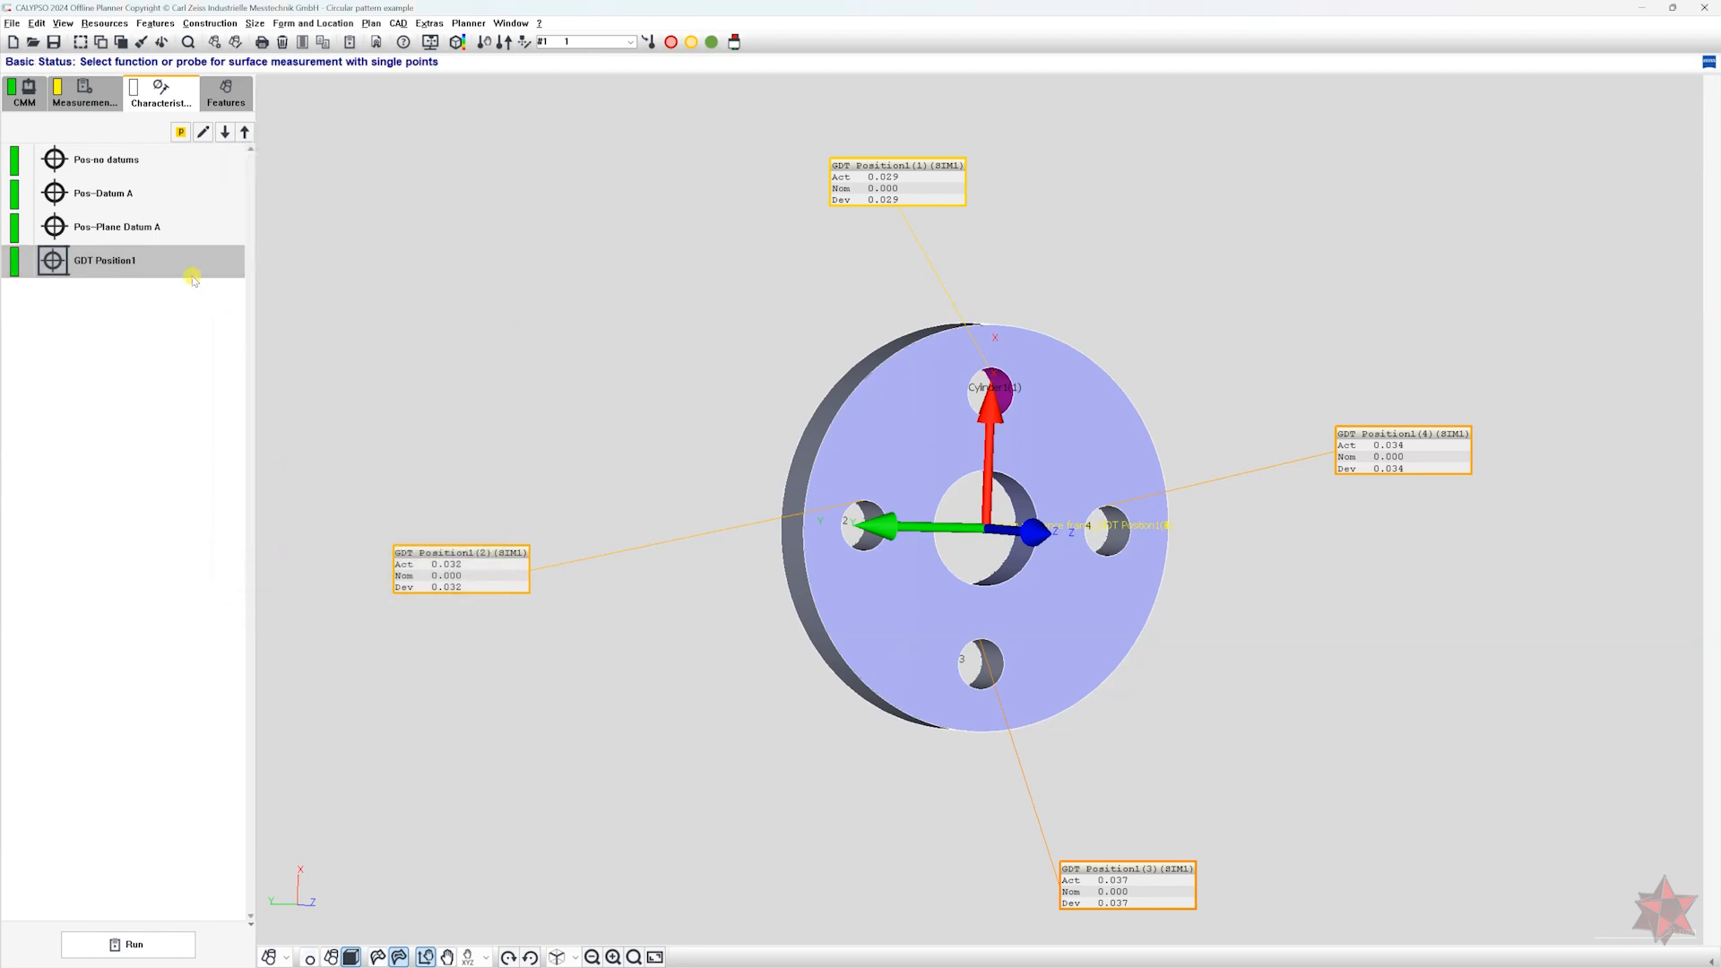
# Duplicate GDT Position1 and assign the center bore cylinder -A- as the primary datum of the copy.
pyautogui.hotkey('ctrl', 'c')
pyautogui.hotkey('ctrl', 'v')
pyautogui.doubleClick(160, 297)
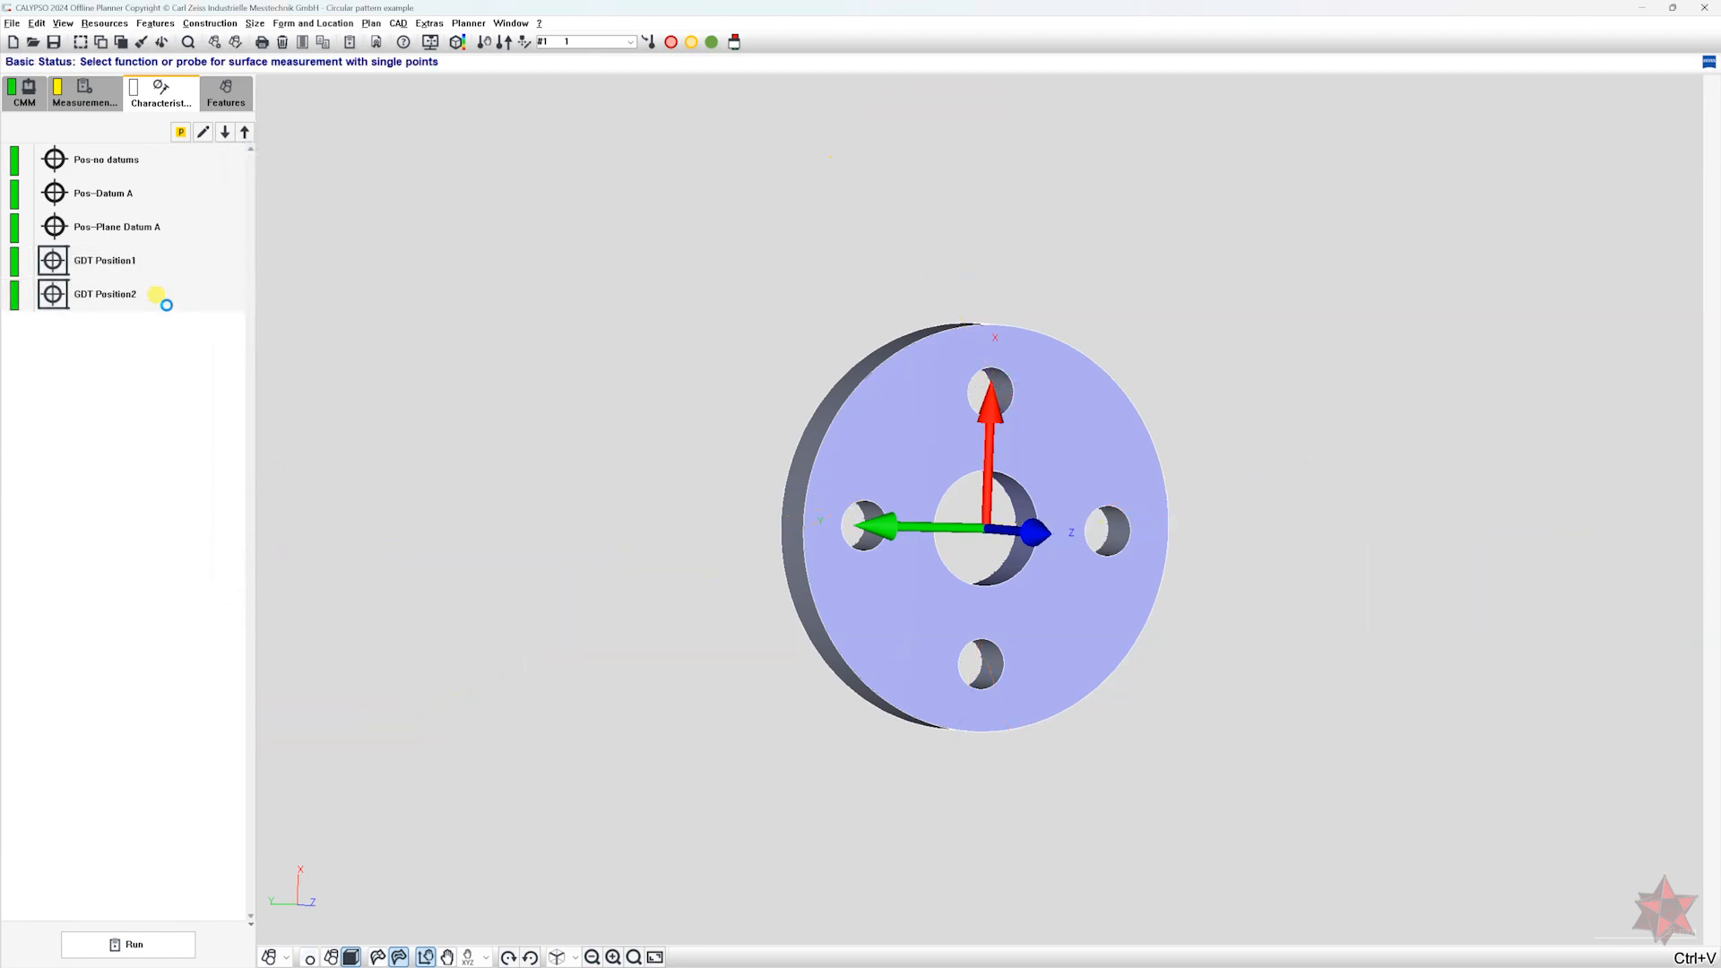
pyautogui.moveTo(154, 152); pyautogui.dragTo(466, 231)
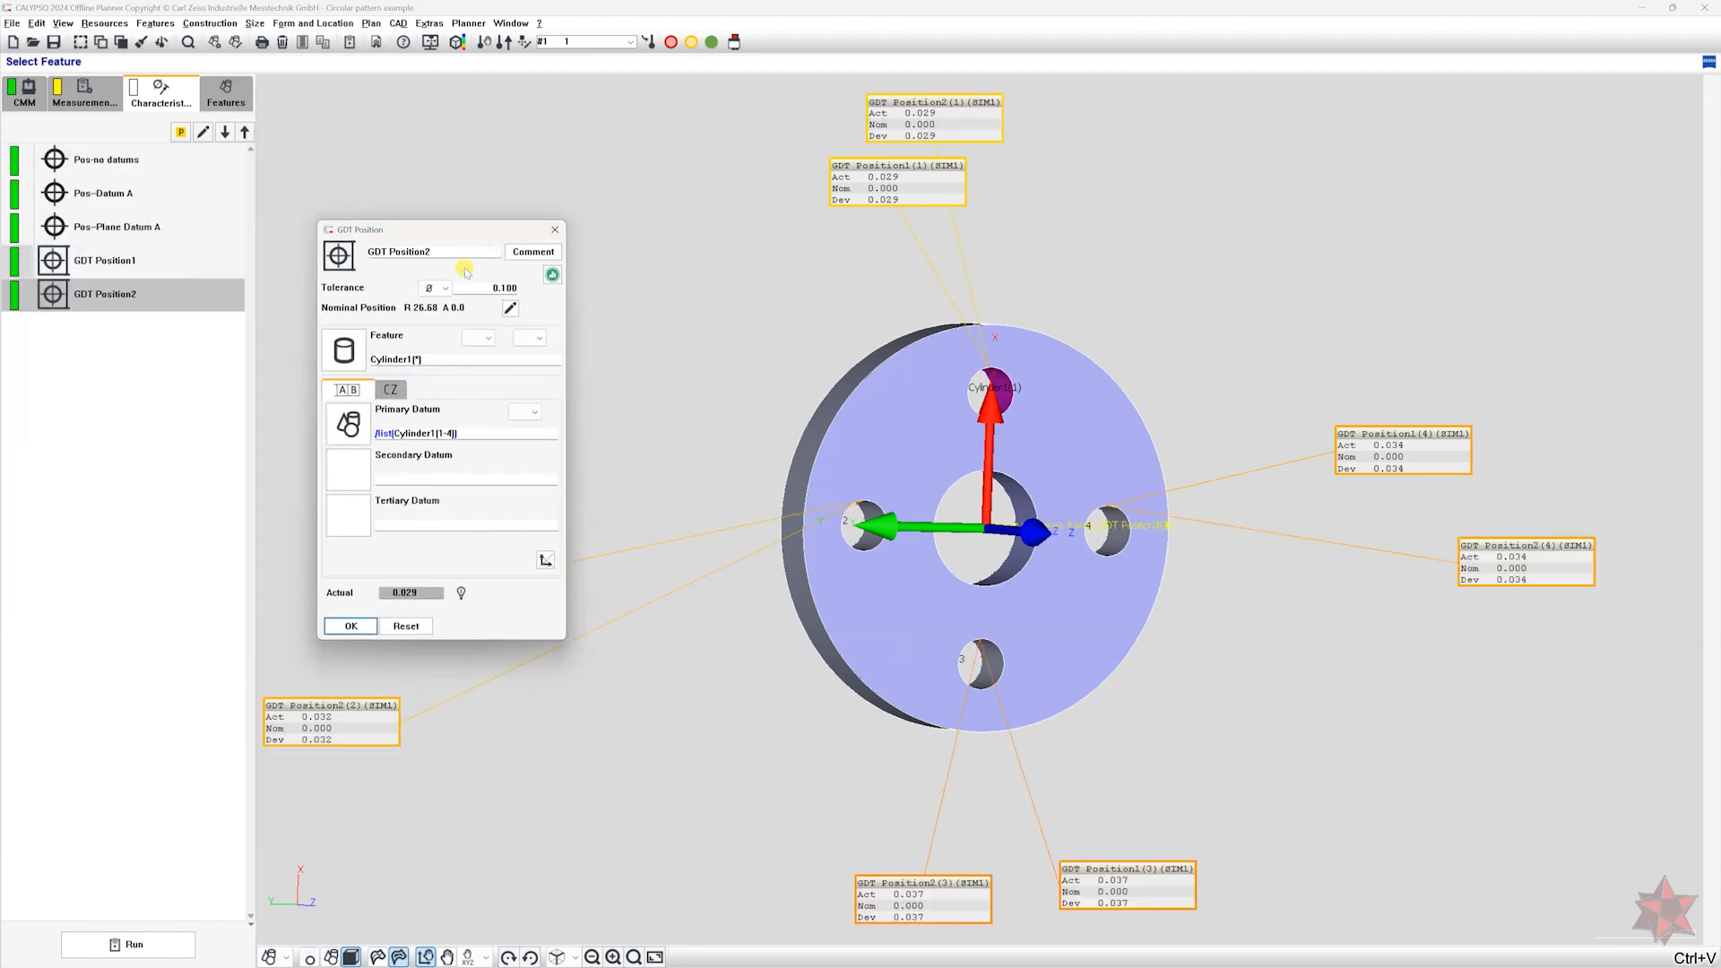
pyautogui.click(347, 424)
pyautogui.click(356, 326)
pyautogui.click(357, 397)
pyautogui.click(466, 640)
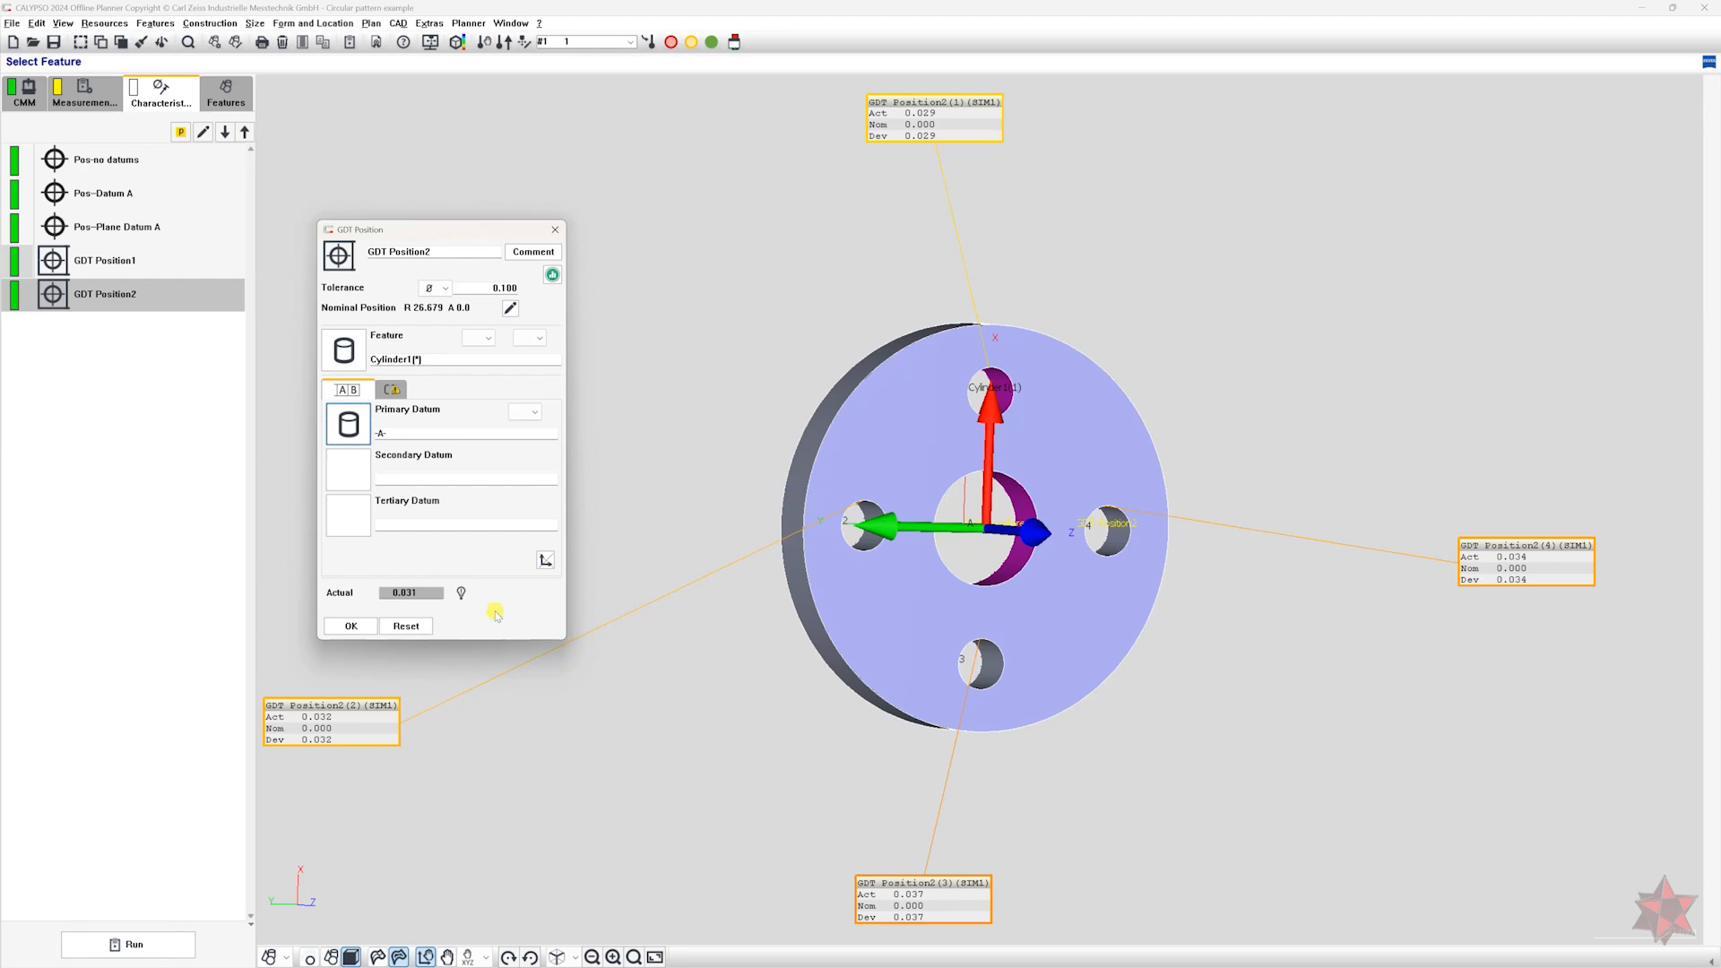
# Adapt the SIM1 group's datum system to GDT Position2, and accept GDT Position2 with simultaneous requirement SIM2.
pyautogui.click(391, 390)
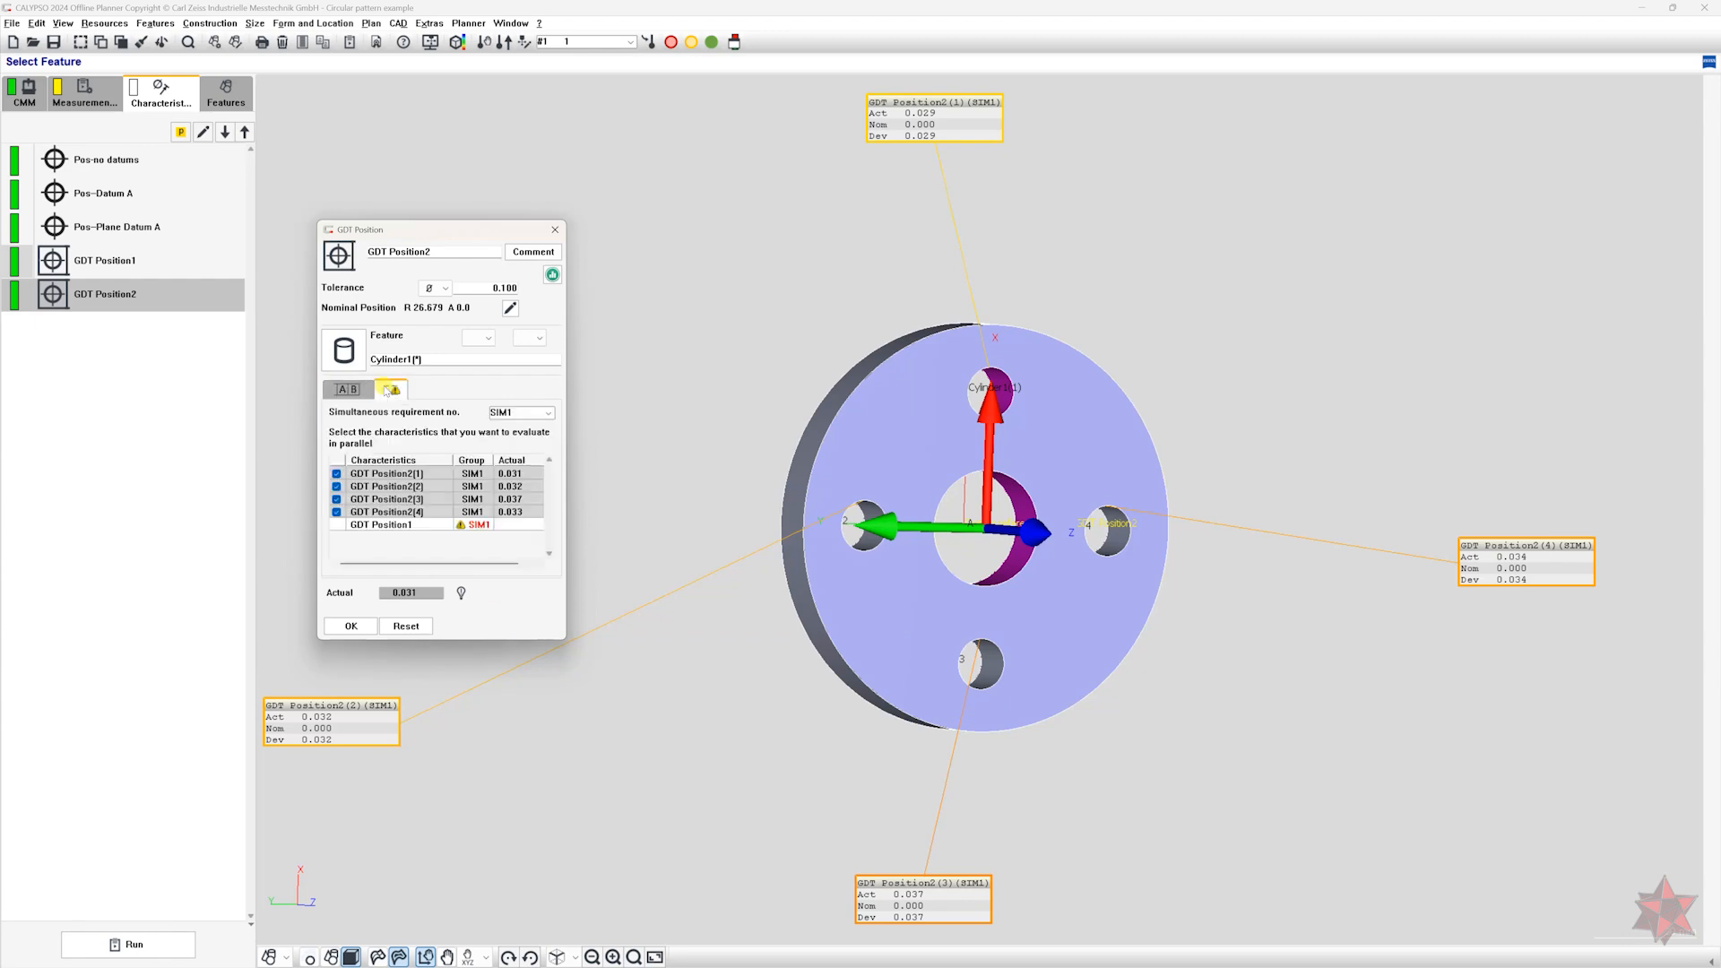
pyautogui.click(475, 525)
pyautogui.click(426, 557)
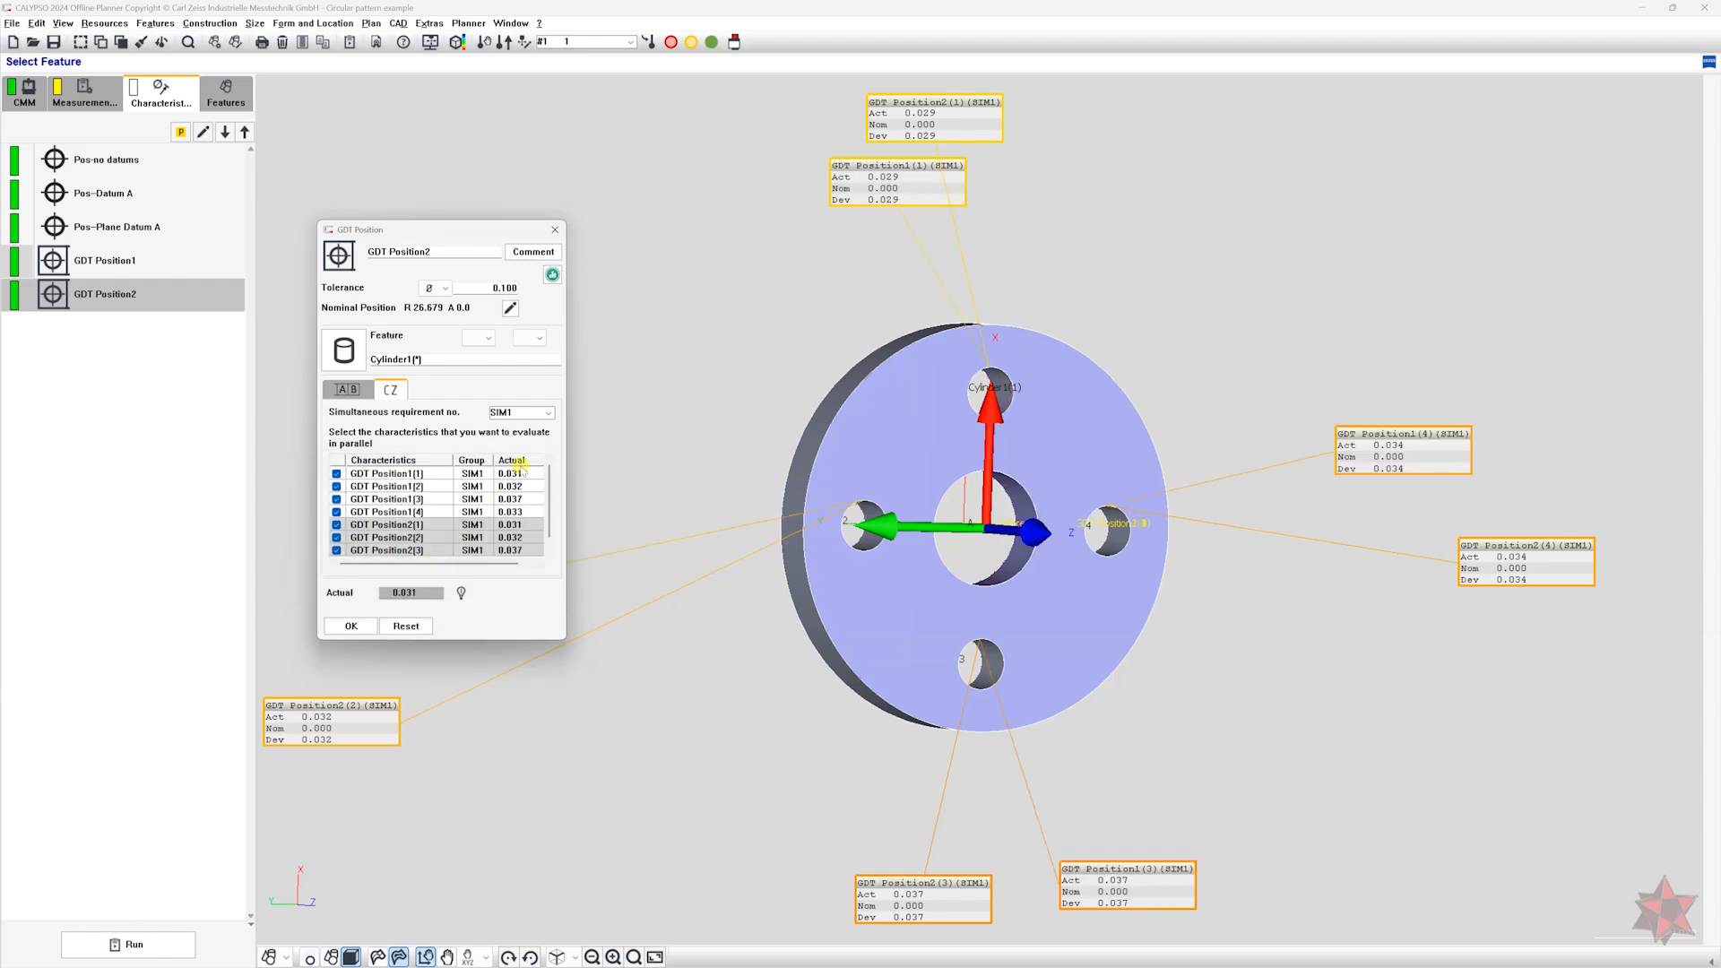
pyautogui.click(547, 413)
pyautogui.click(532, 444)
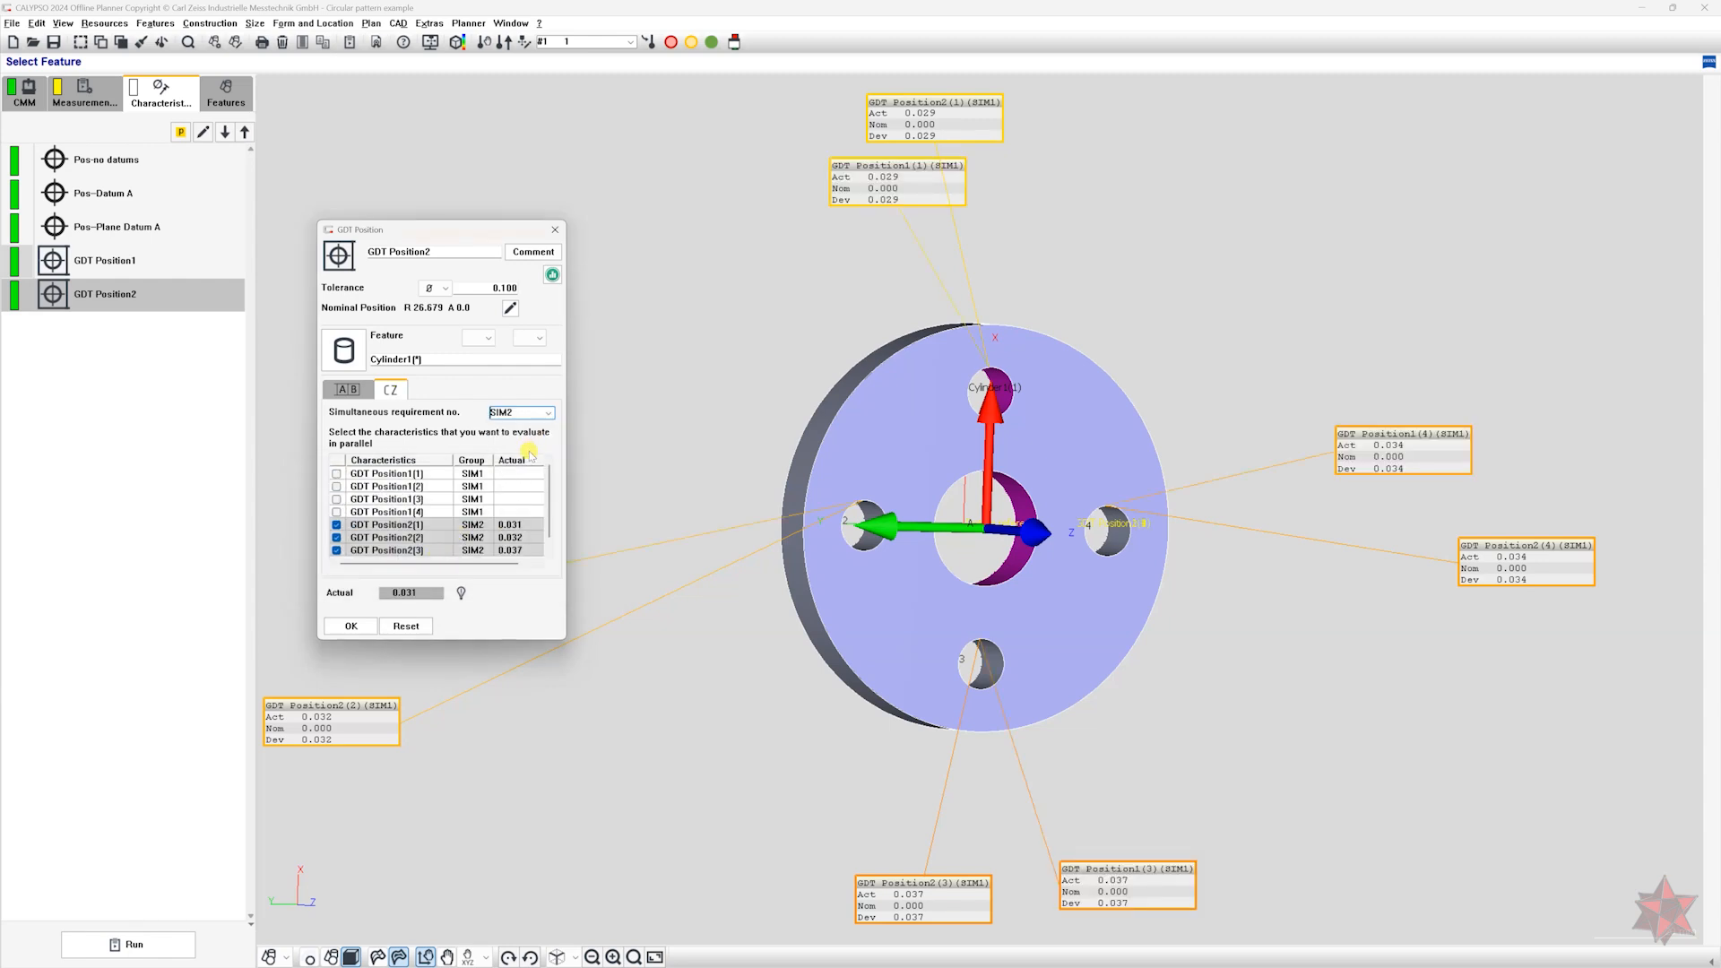
pyautogui.click(351, 625)
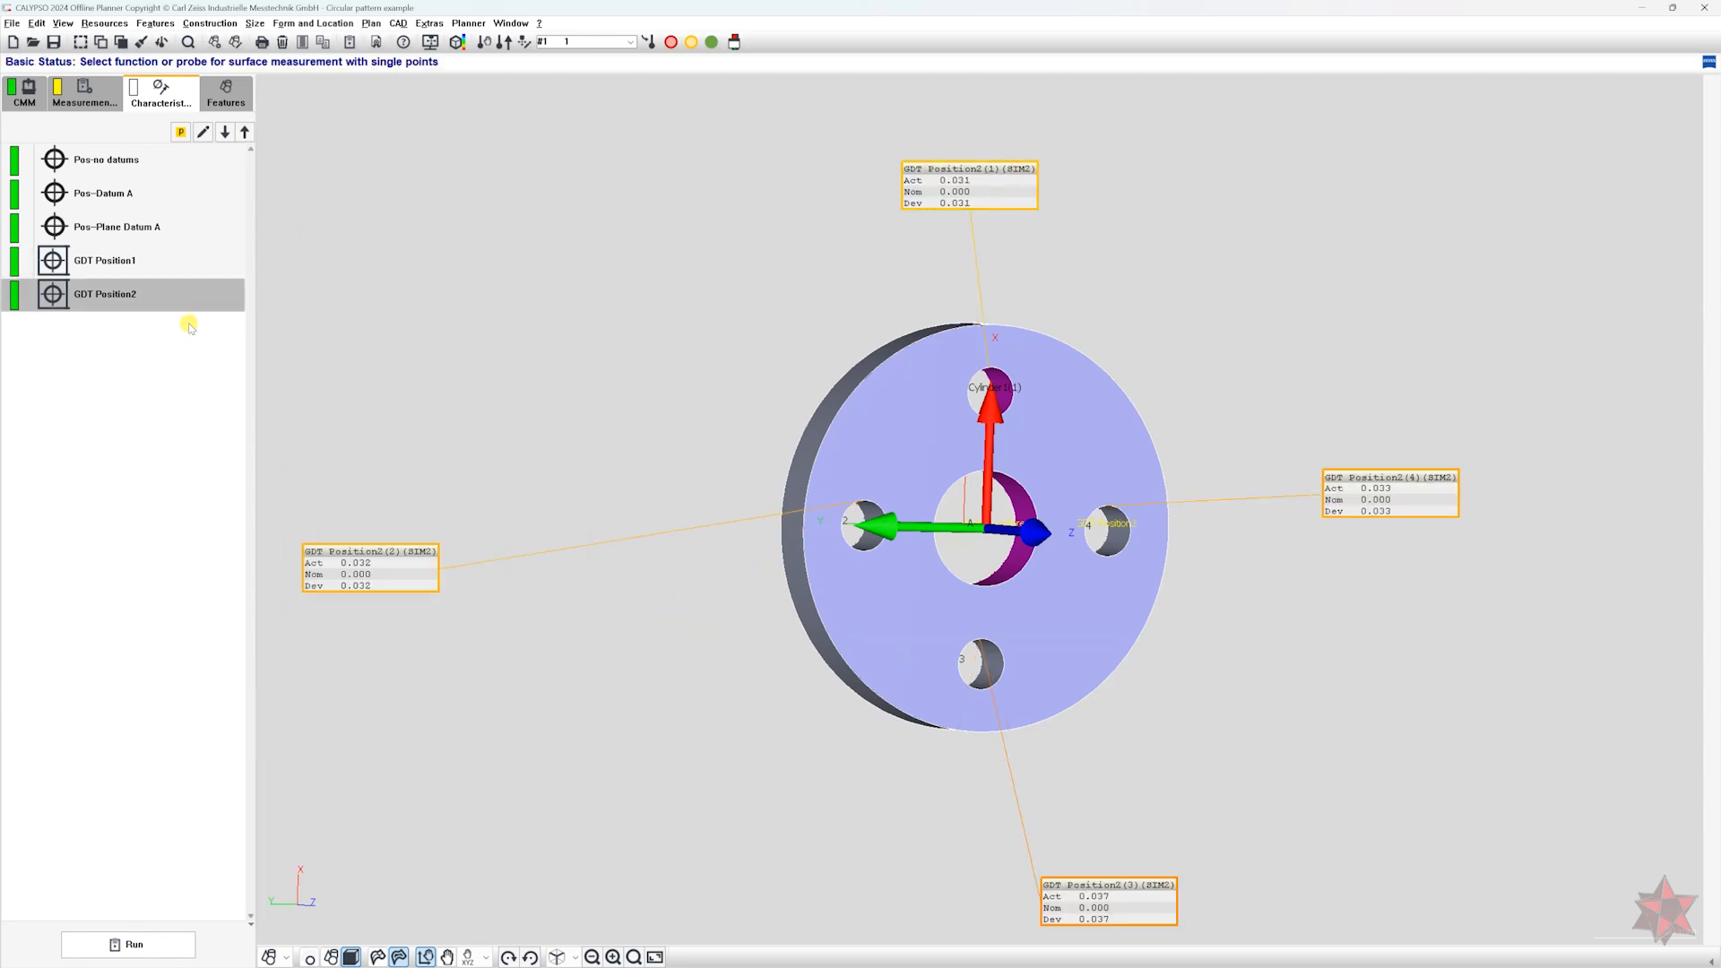
# Duplicate GDT Position2 and assign the plane H_Pln_A as the primary datum of the copy.
pyautogui.hotkey('ctrl', 'v')
pyautogui.doubleClick(161, 330)
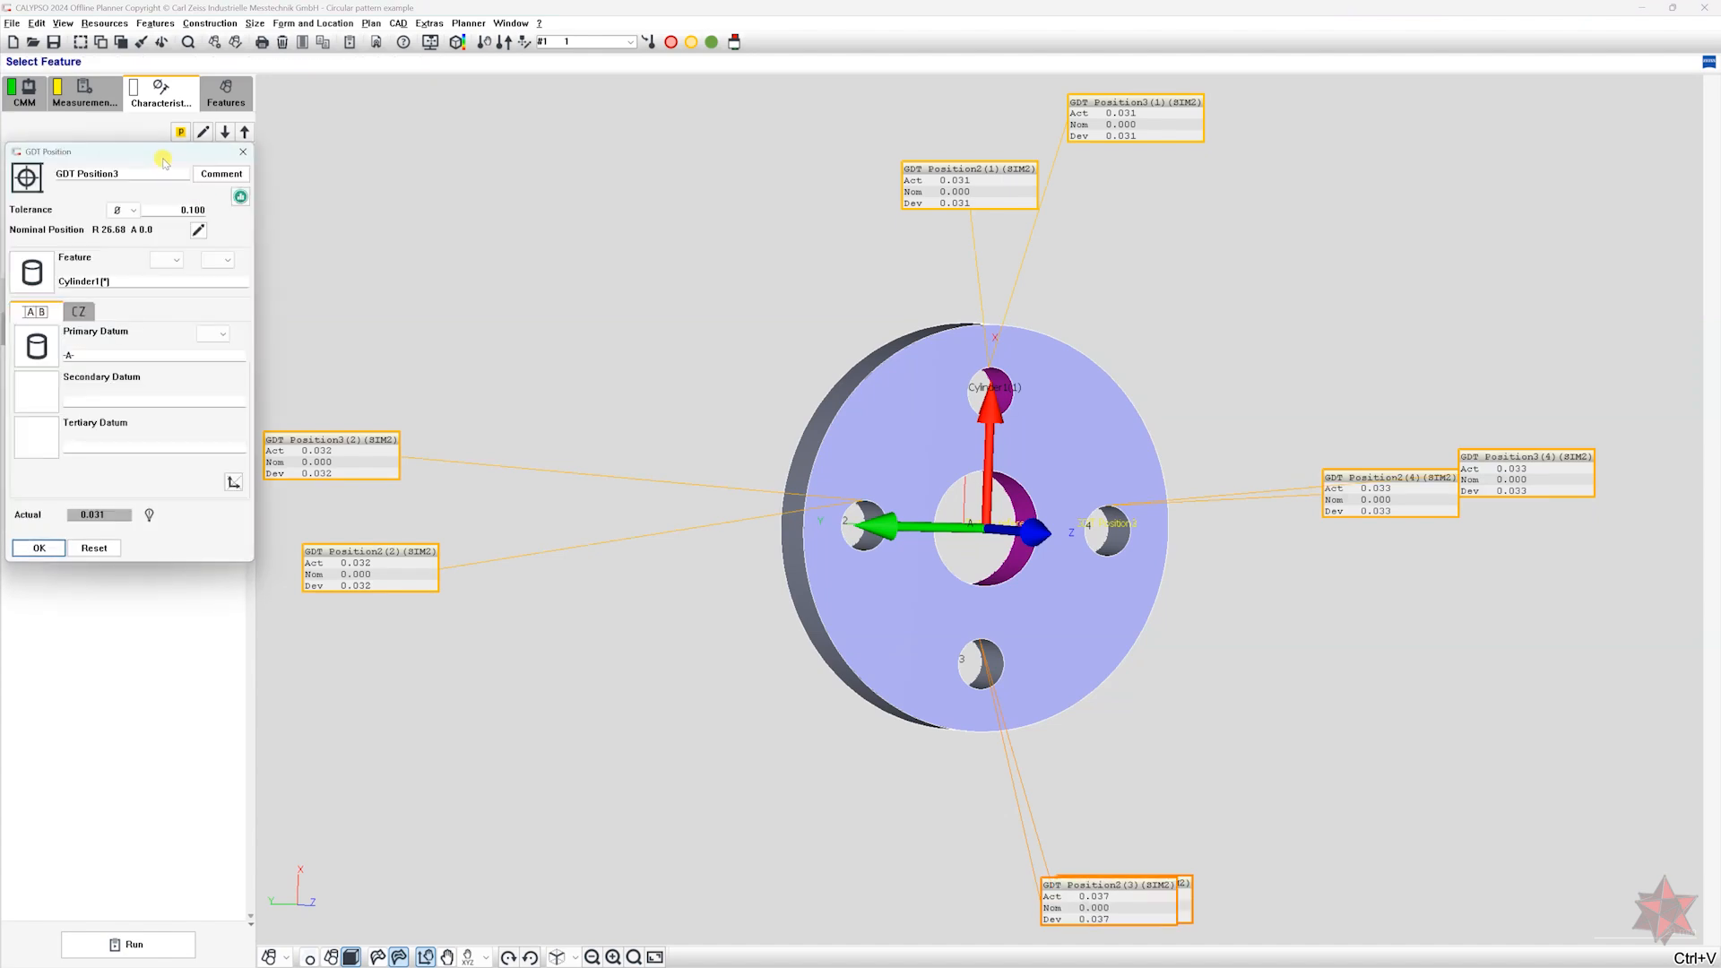
pyautogui.click(427, 406)
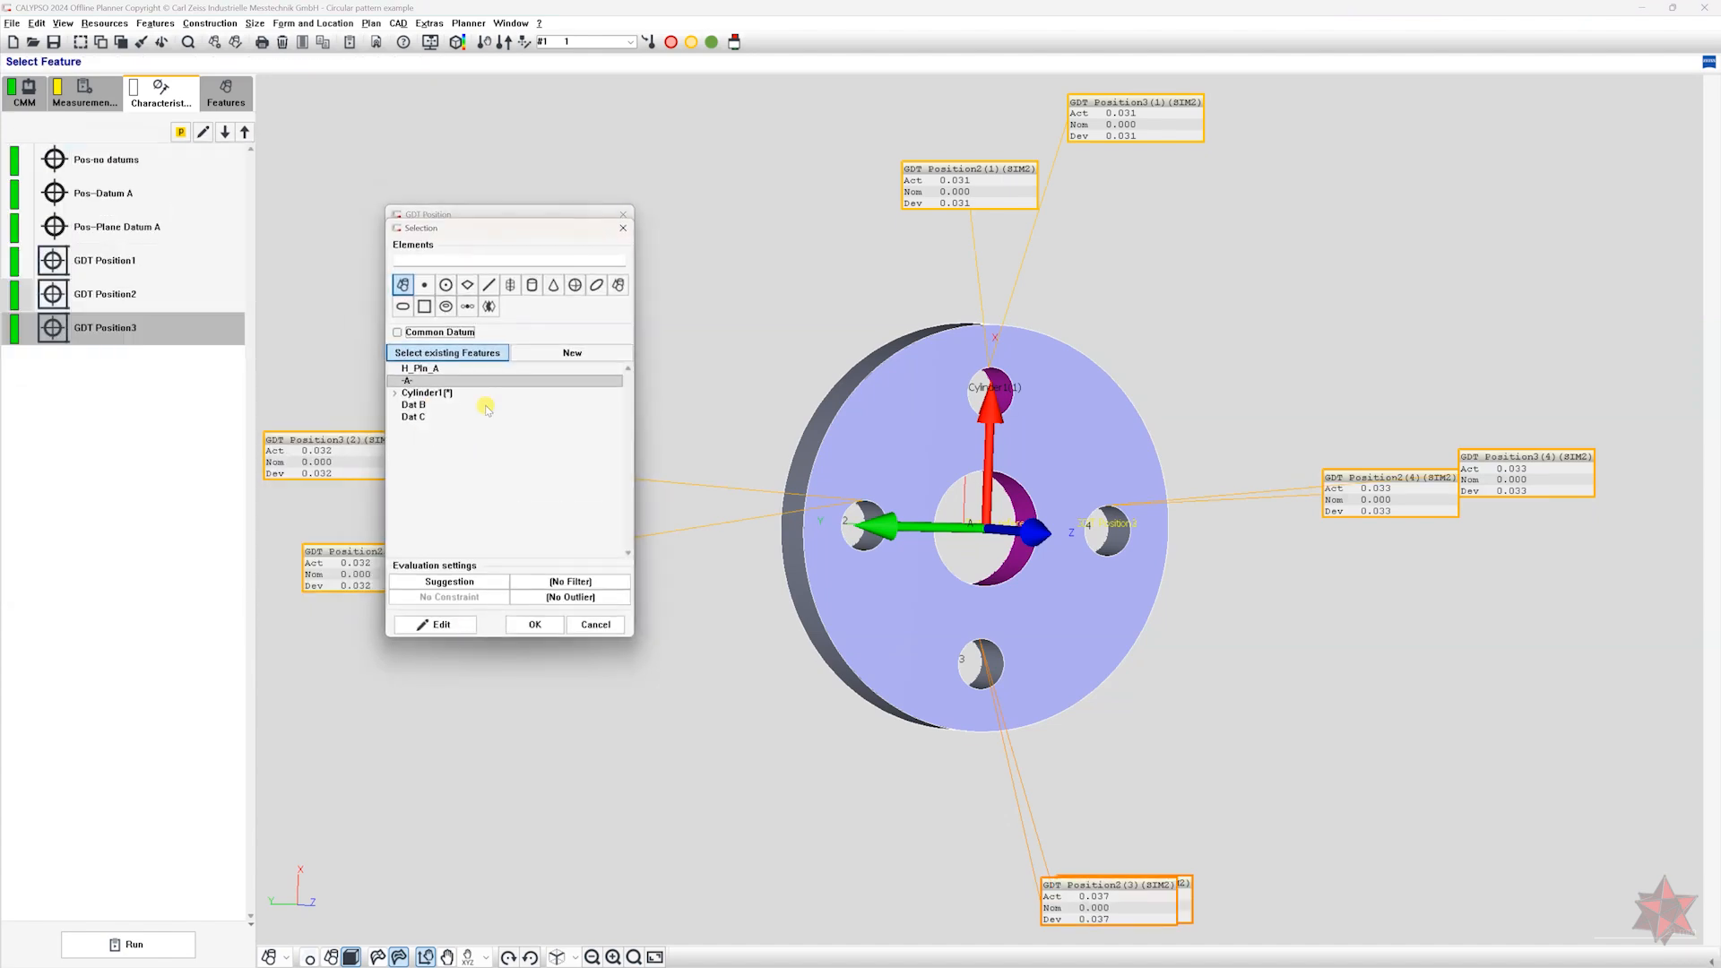
pyautogui.doubleClick(445, 371)
# Adapt the datum system of all features in group SIM2, and assign GDT Position3 to simultaneous requirement SIM3.
pyautogui.click(458, 373)
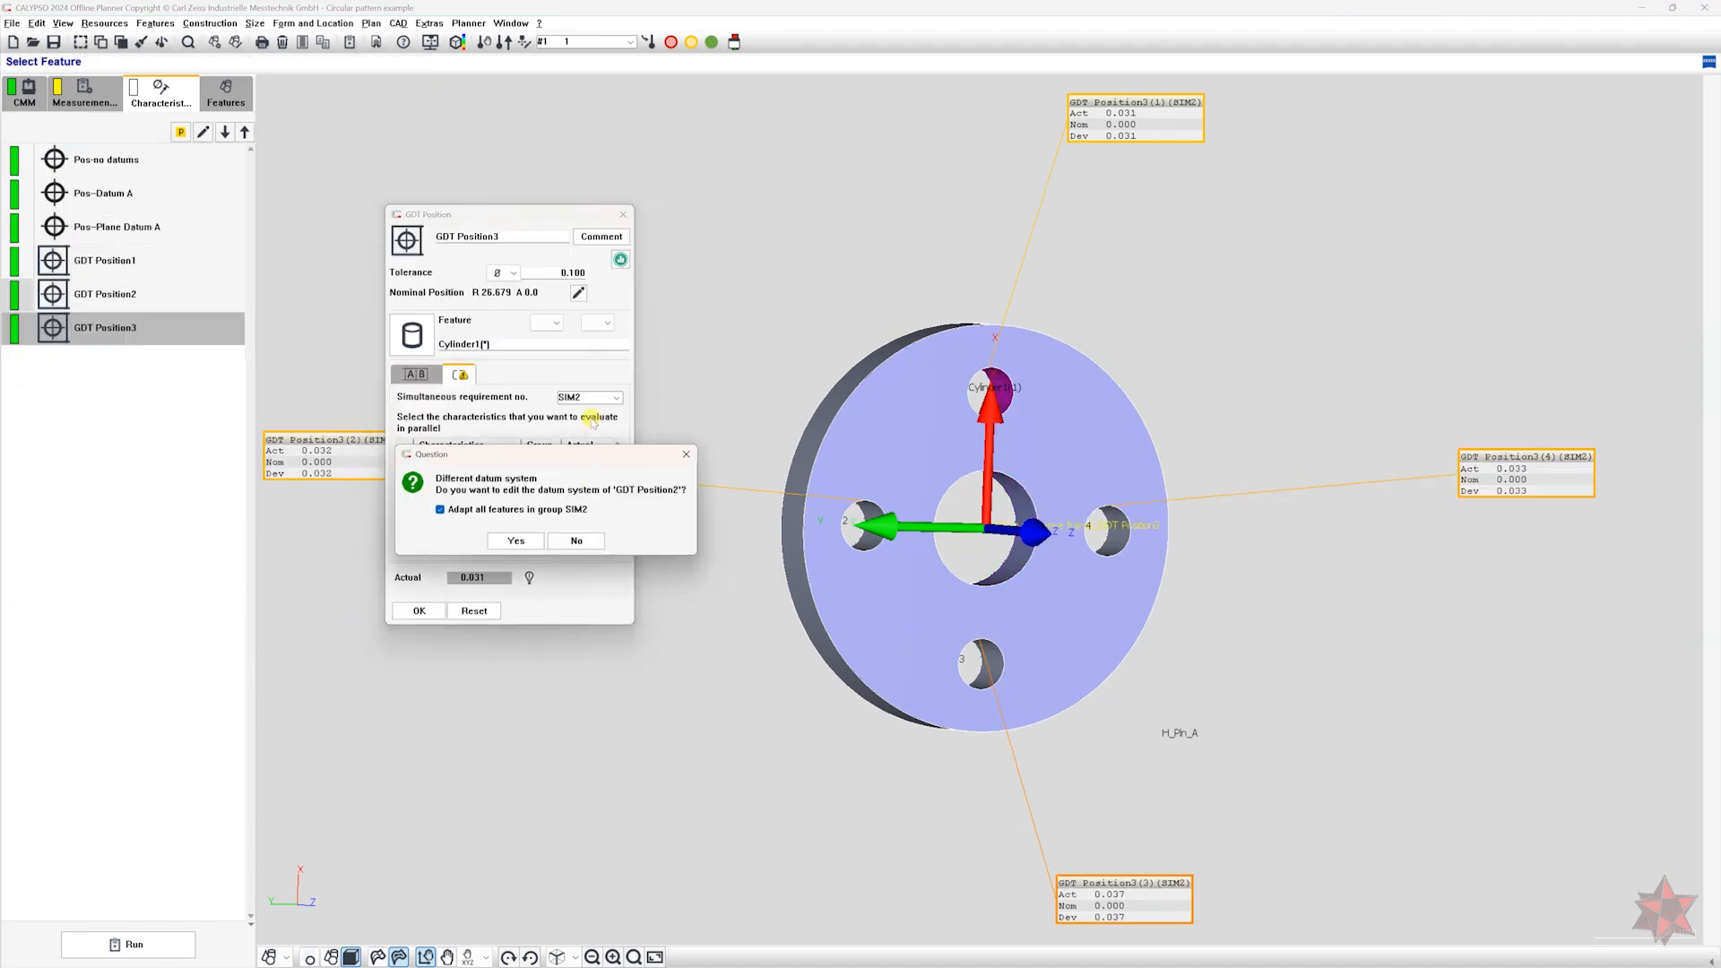
pyautogui.click(514, 543)
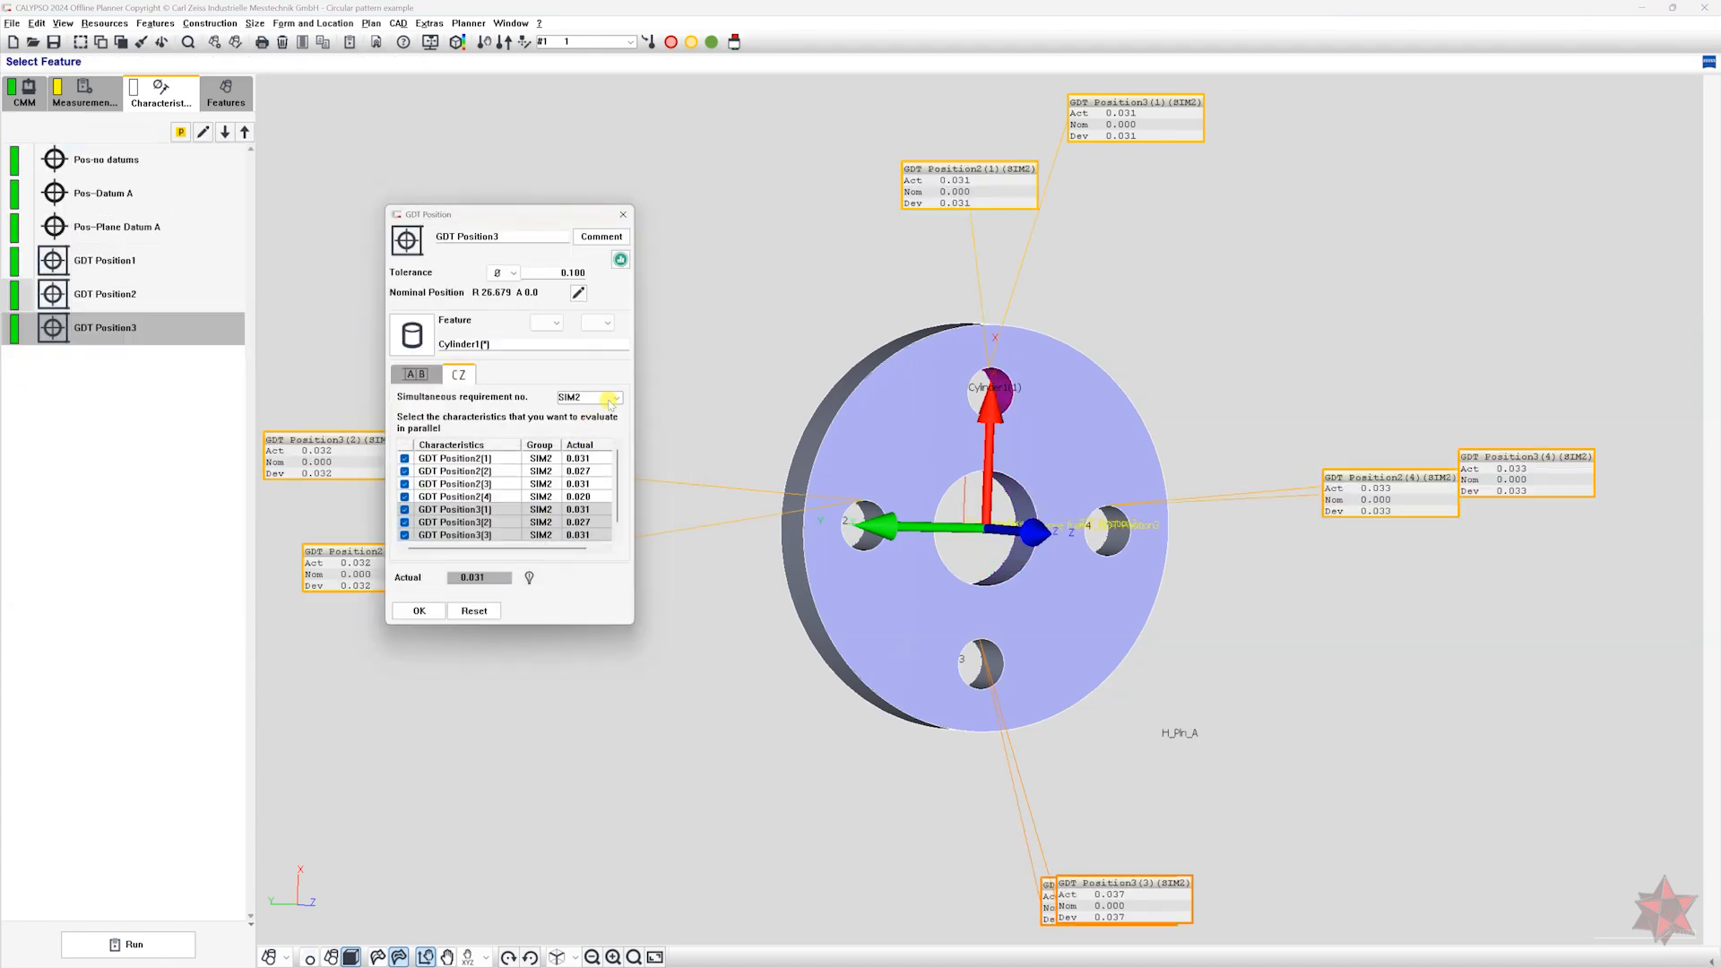
# Examine the computation details and evaluation method of GDT Position3.
pyautogui.click(529, 579)
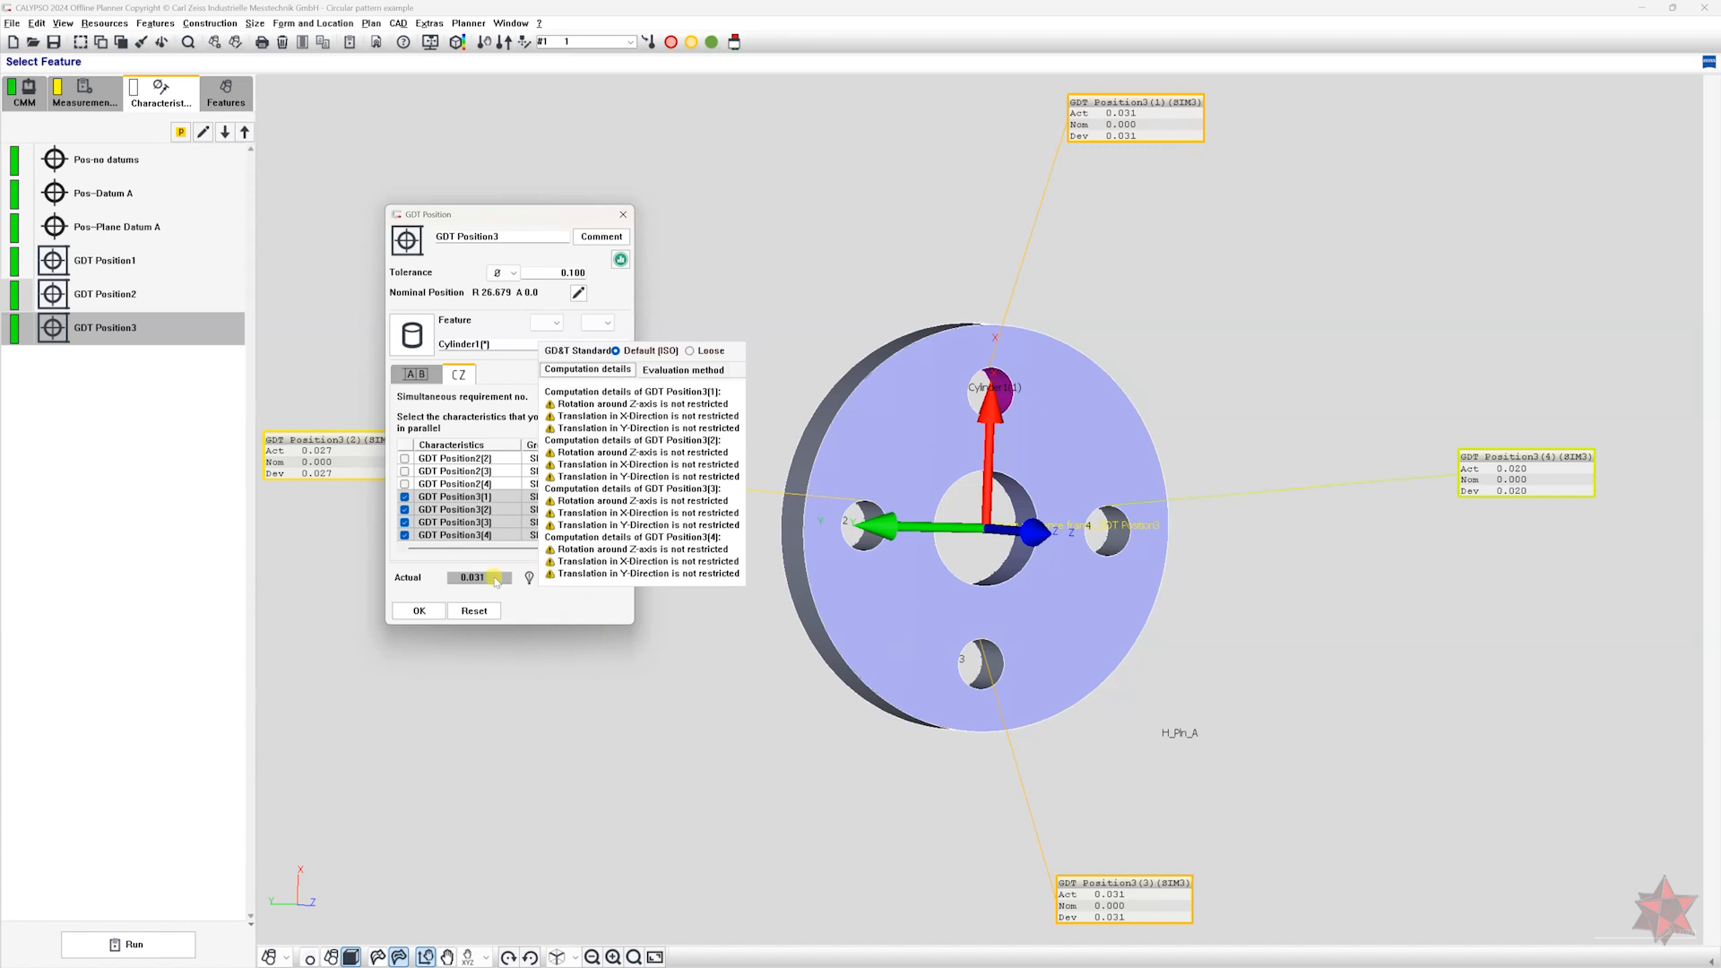
pyautogui.click(710, 370)
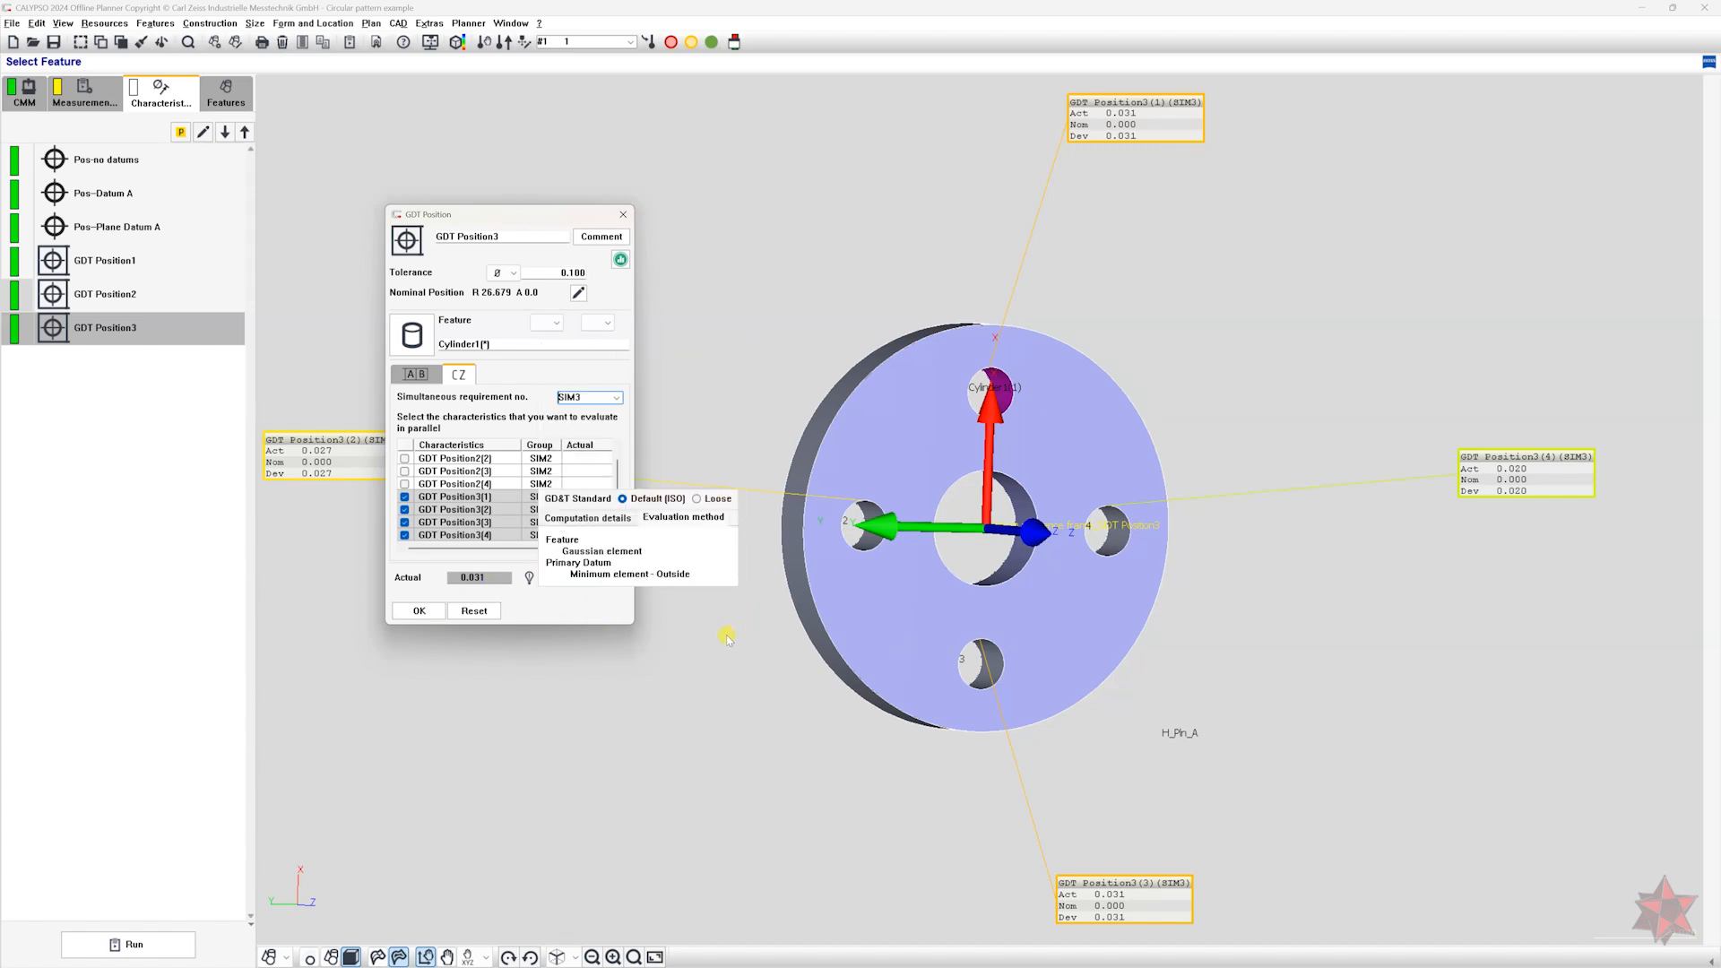